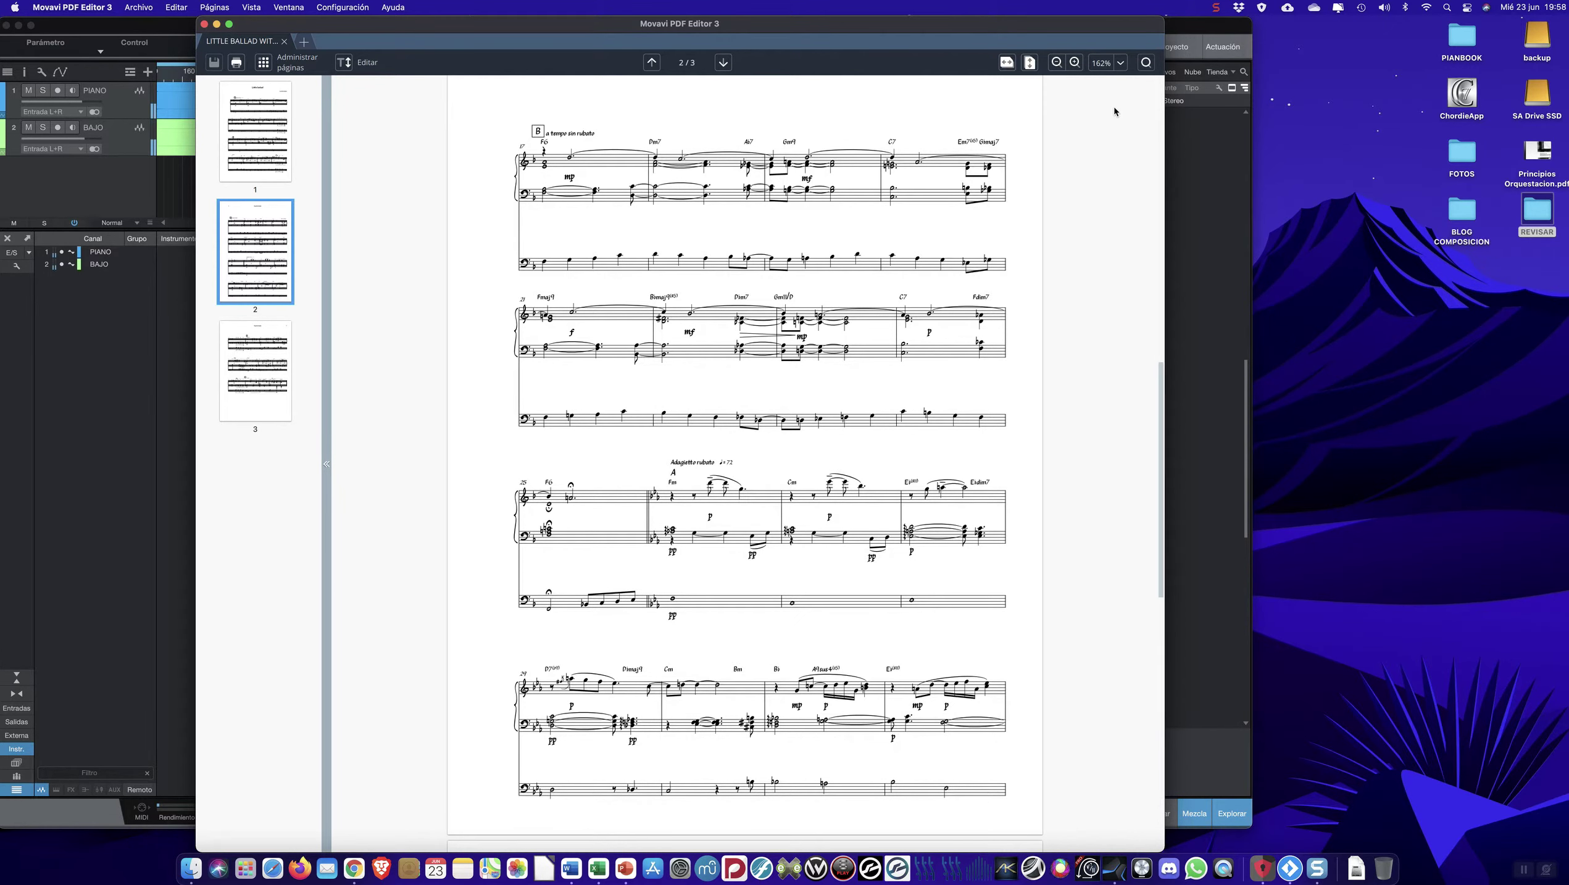
- Follow the score through to its last page, put the PDF away and stop the song's playback
{"action": "scroll", "coordinate": [1113, 110], "scroll_direction": "down", "scroll_amount": 10}
{"action": "scroll", "coordinate": [1113, 107], "scroll_direction": "down", "scroll_amount": 5}
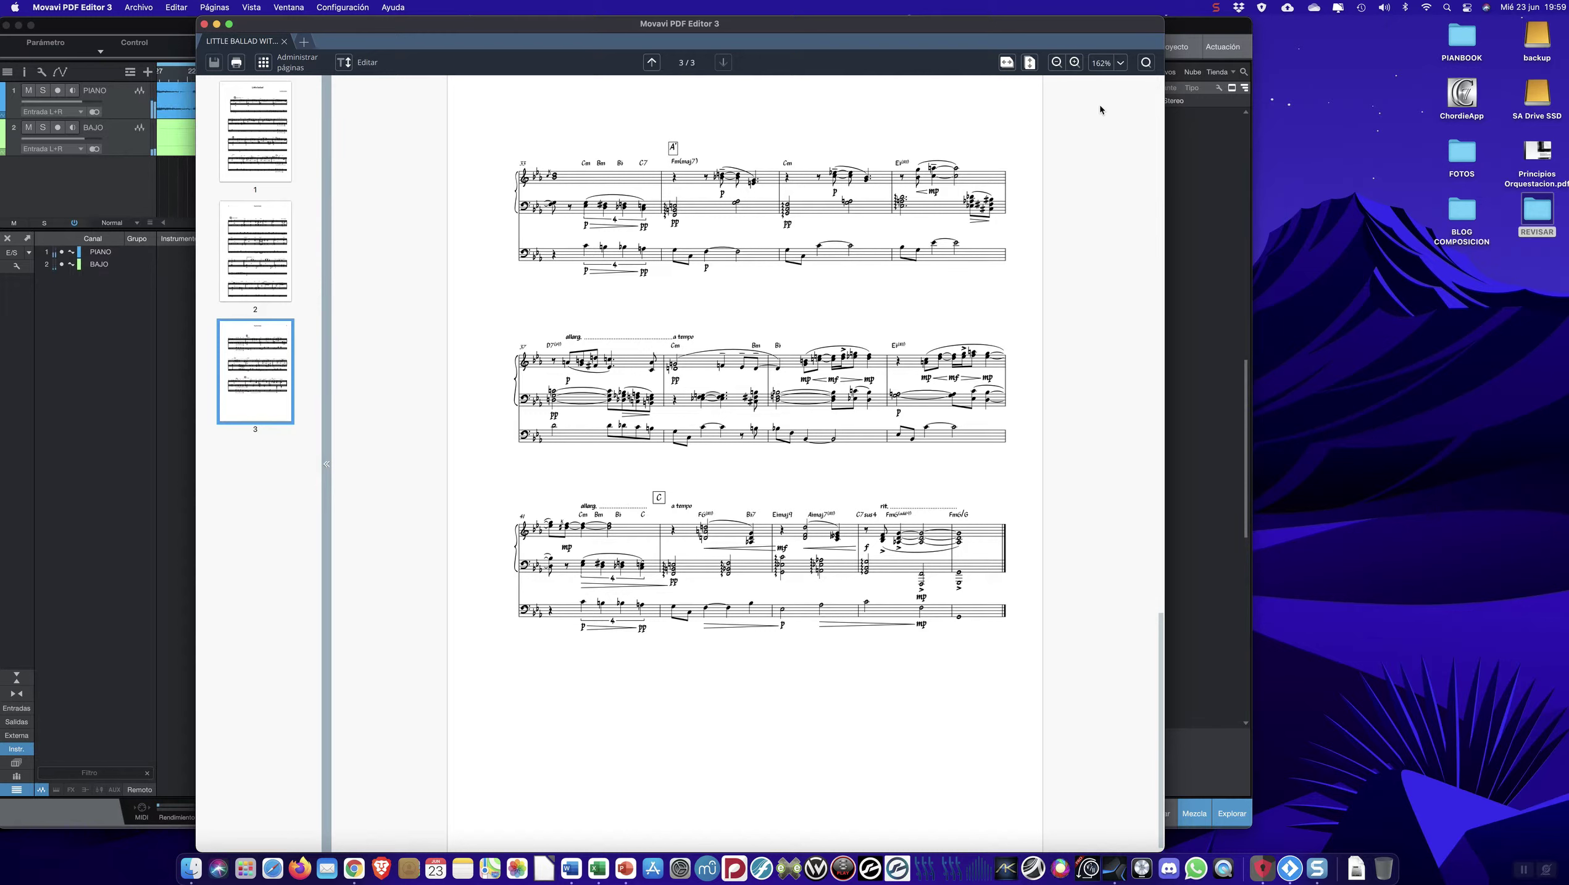
{"action": "left_click", "coordinate": [216, 25]}
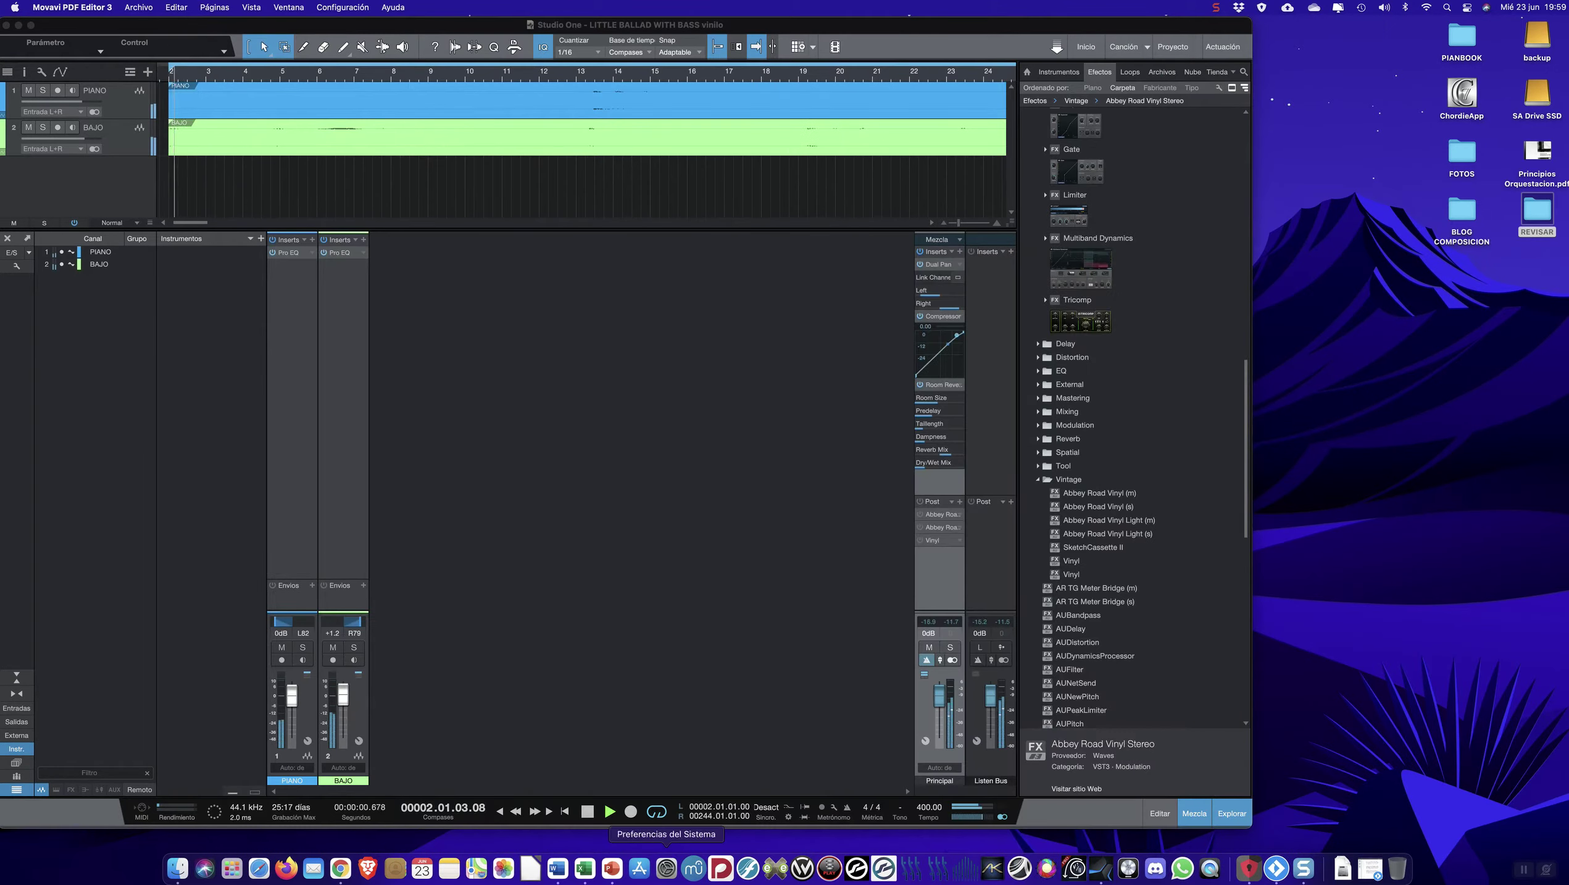
{"action": "left_click", "coordinate": [588, 812]}
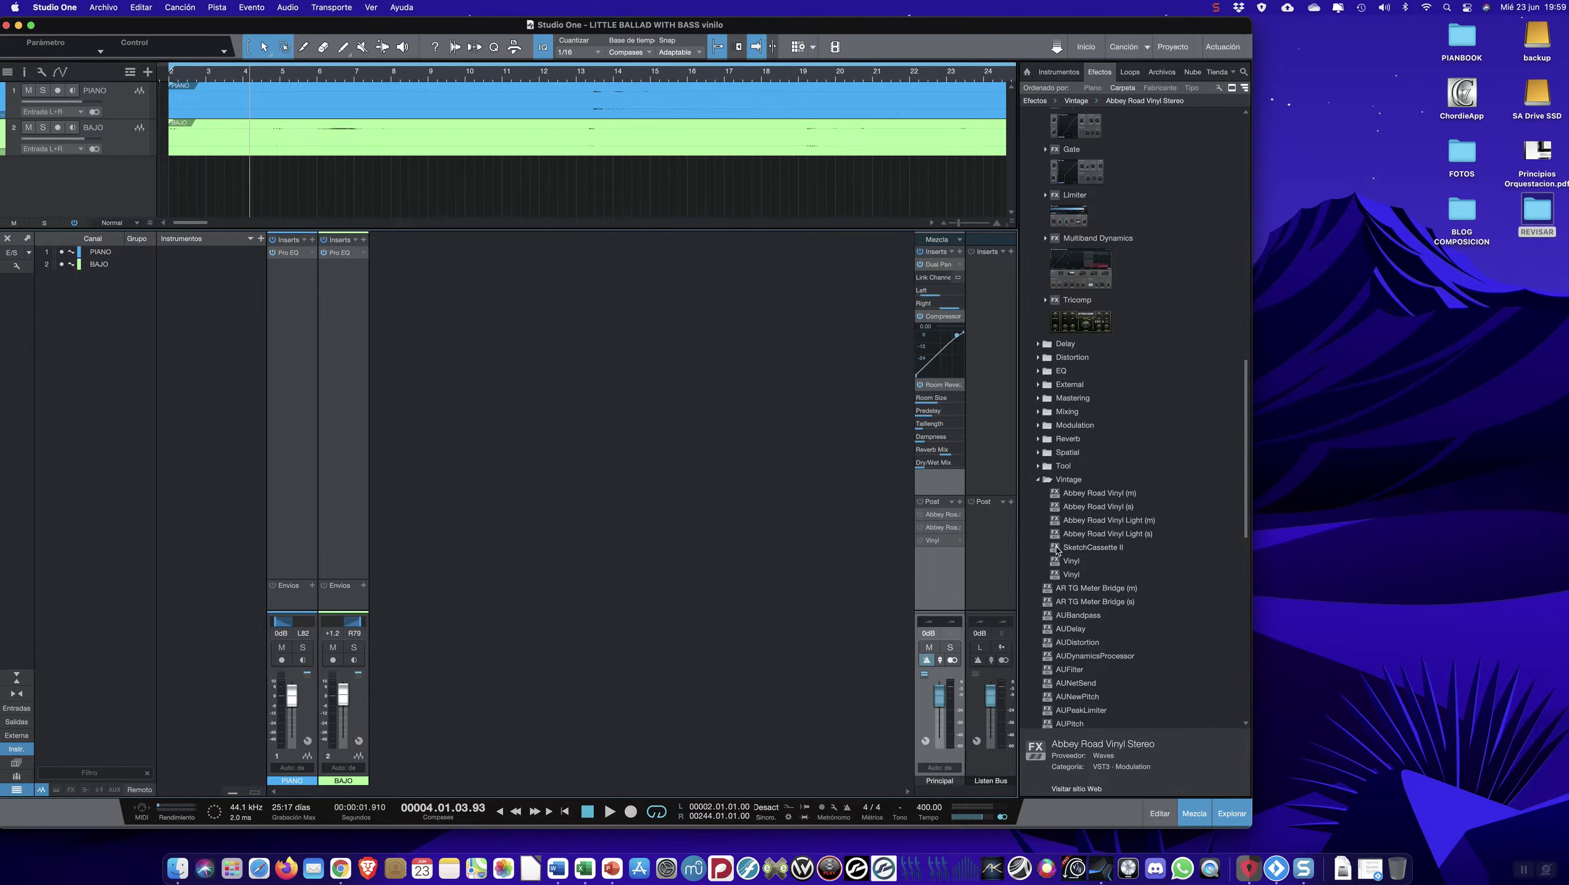
- Preview the SketchCassette II effect on a new FX channel and remove that channel
{"action": "left_click_drag", "start_coordinate": [1055, 549], "coordinate": [688, 498]}
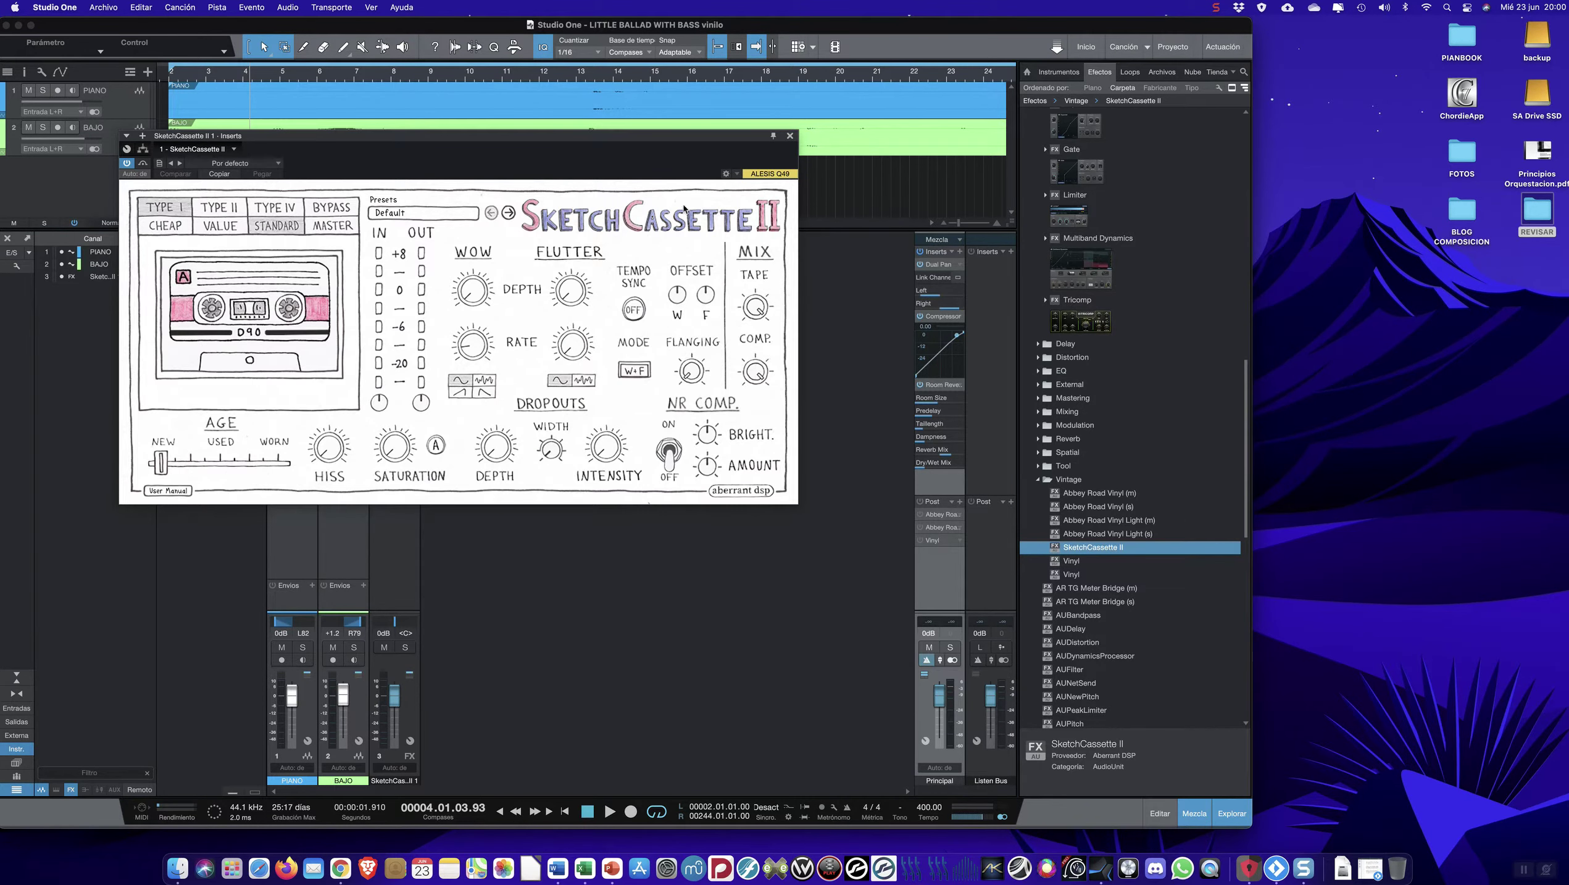
{"action": "left_click", "coordinate": [789, 136]}
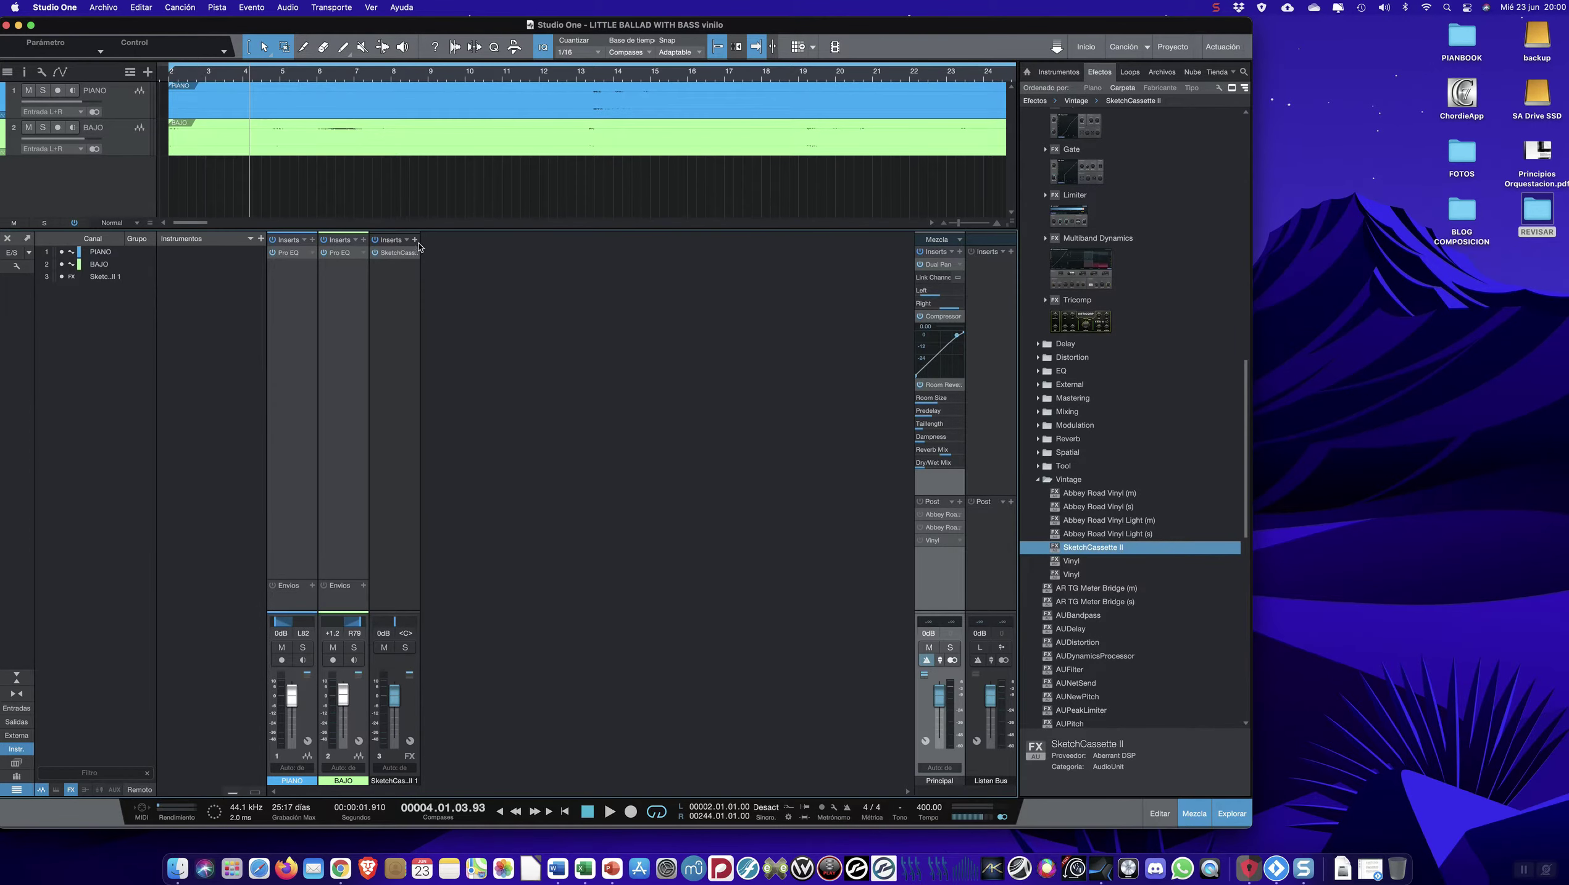
{"action": "left_click", "coordinate": [403, 296]}
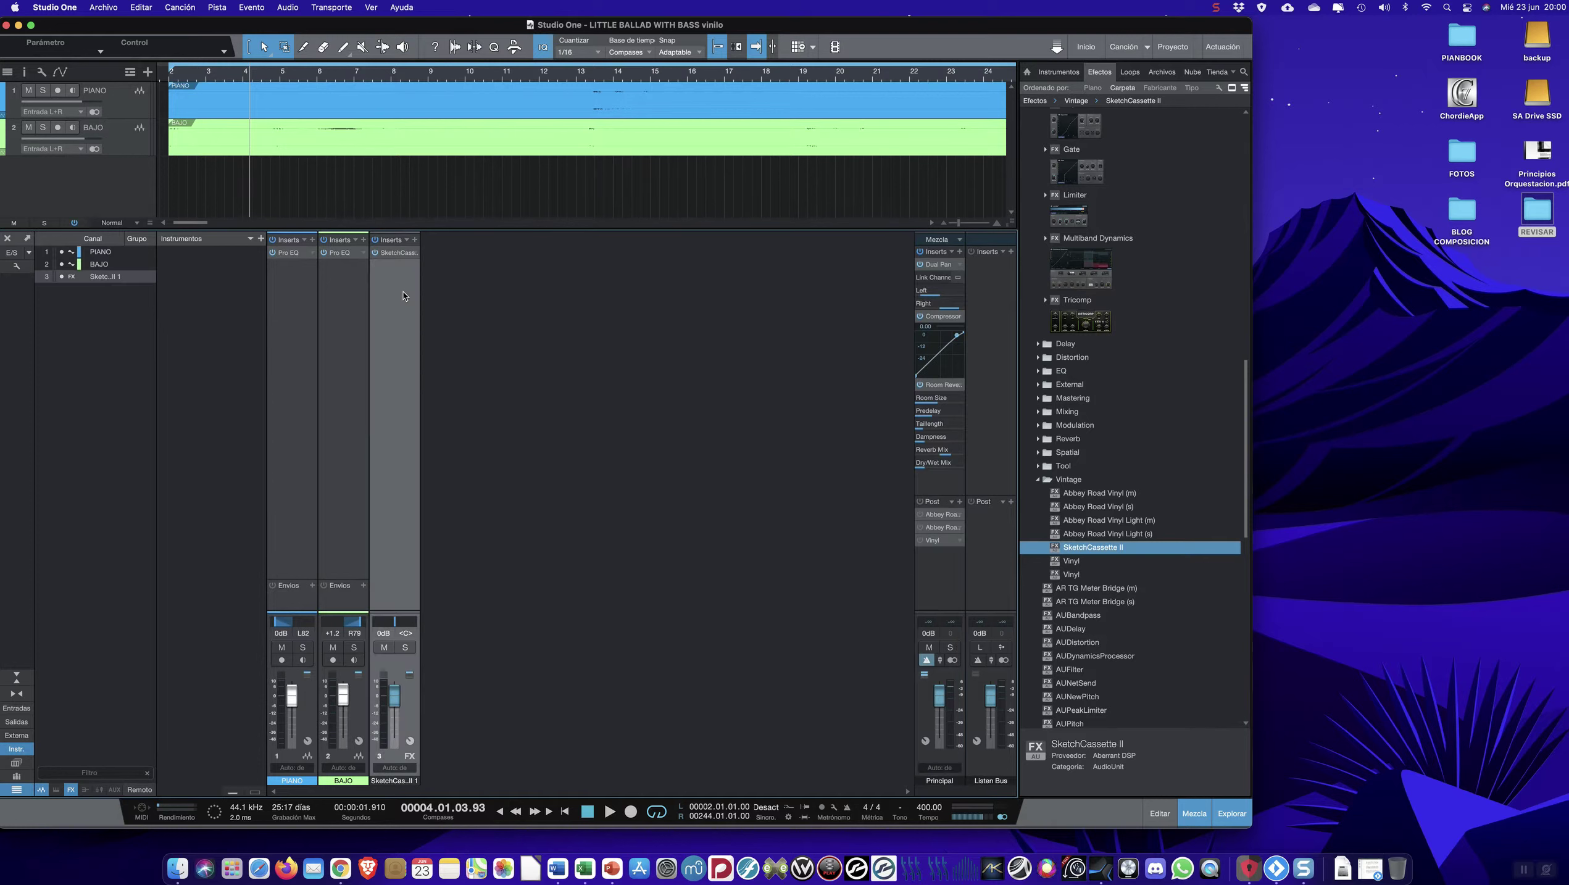
{"action": "right_click", "coordinate": [403, 296]}
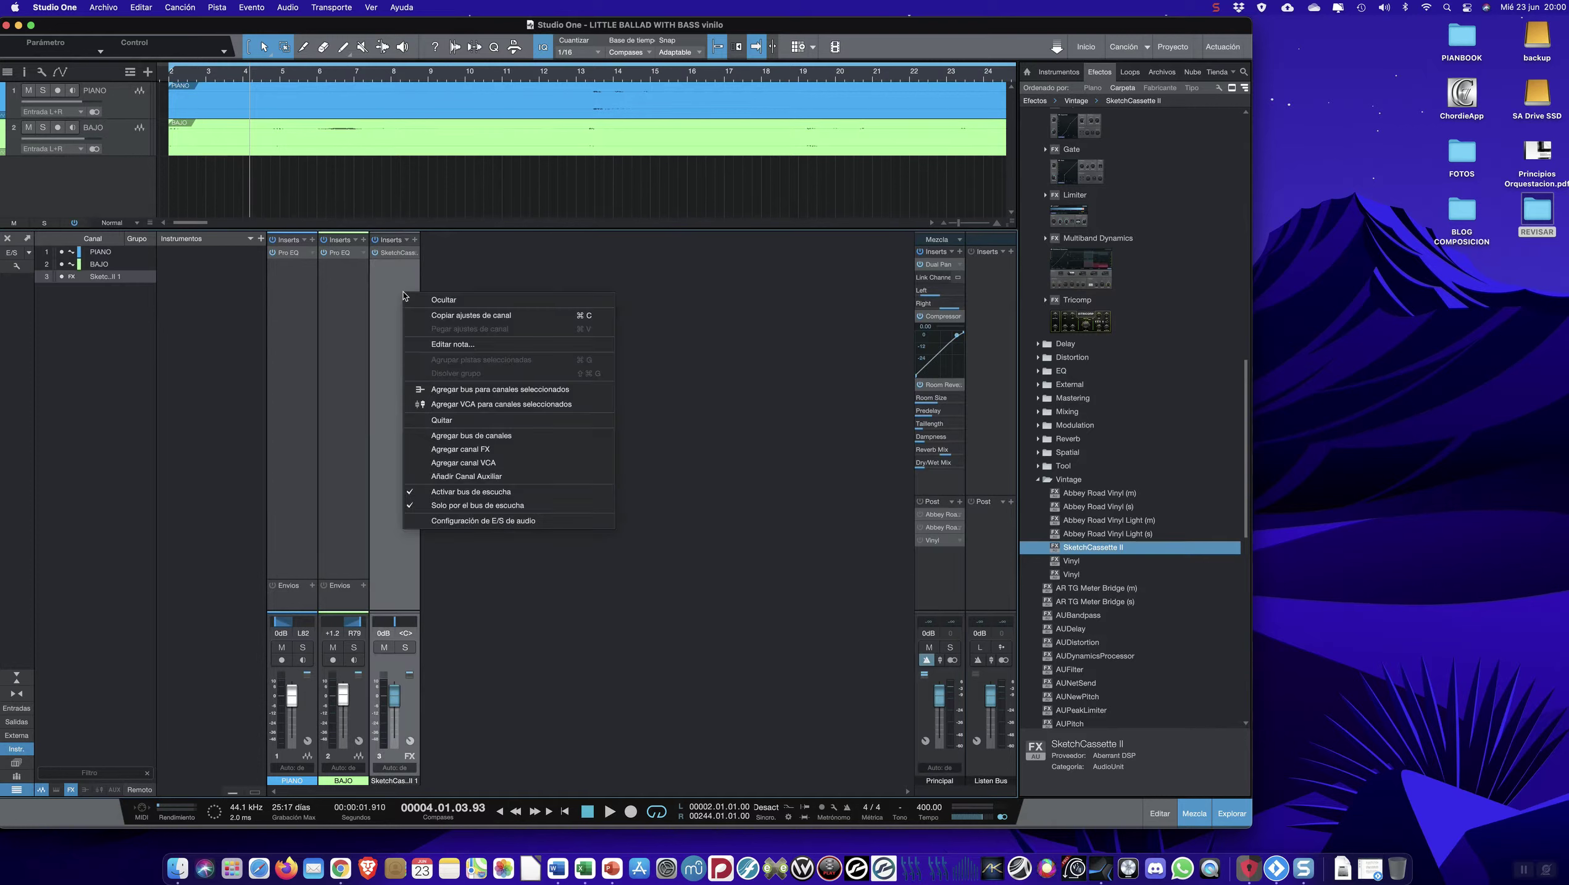
{"action": "left_click", "coordinate": [484, 426]}
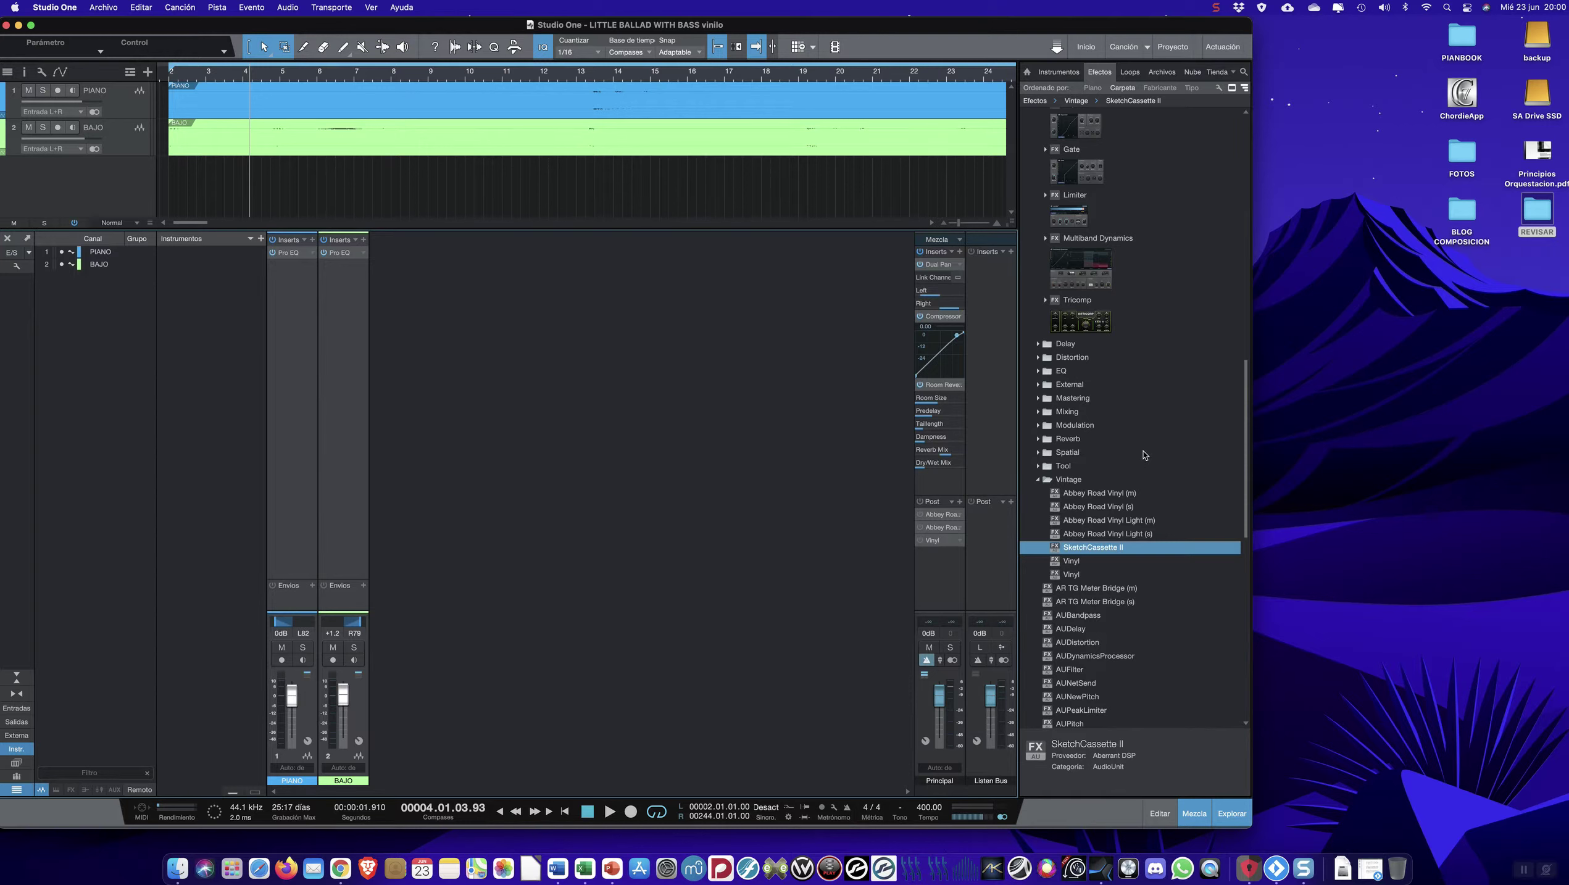
- Activate the Vinyl effect among the Principal channel's post-fader inserts and open its interface
{"action": "left_click", "coordinate": [1070, 561]}
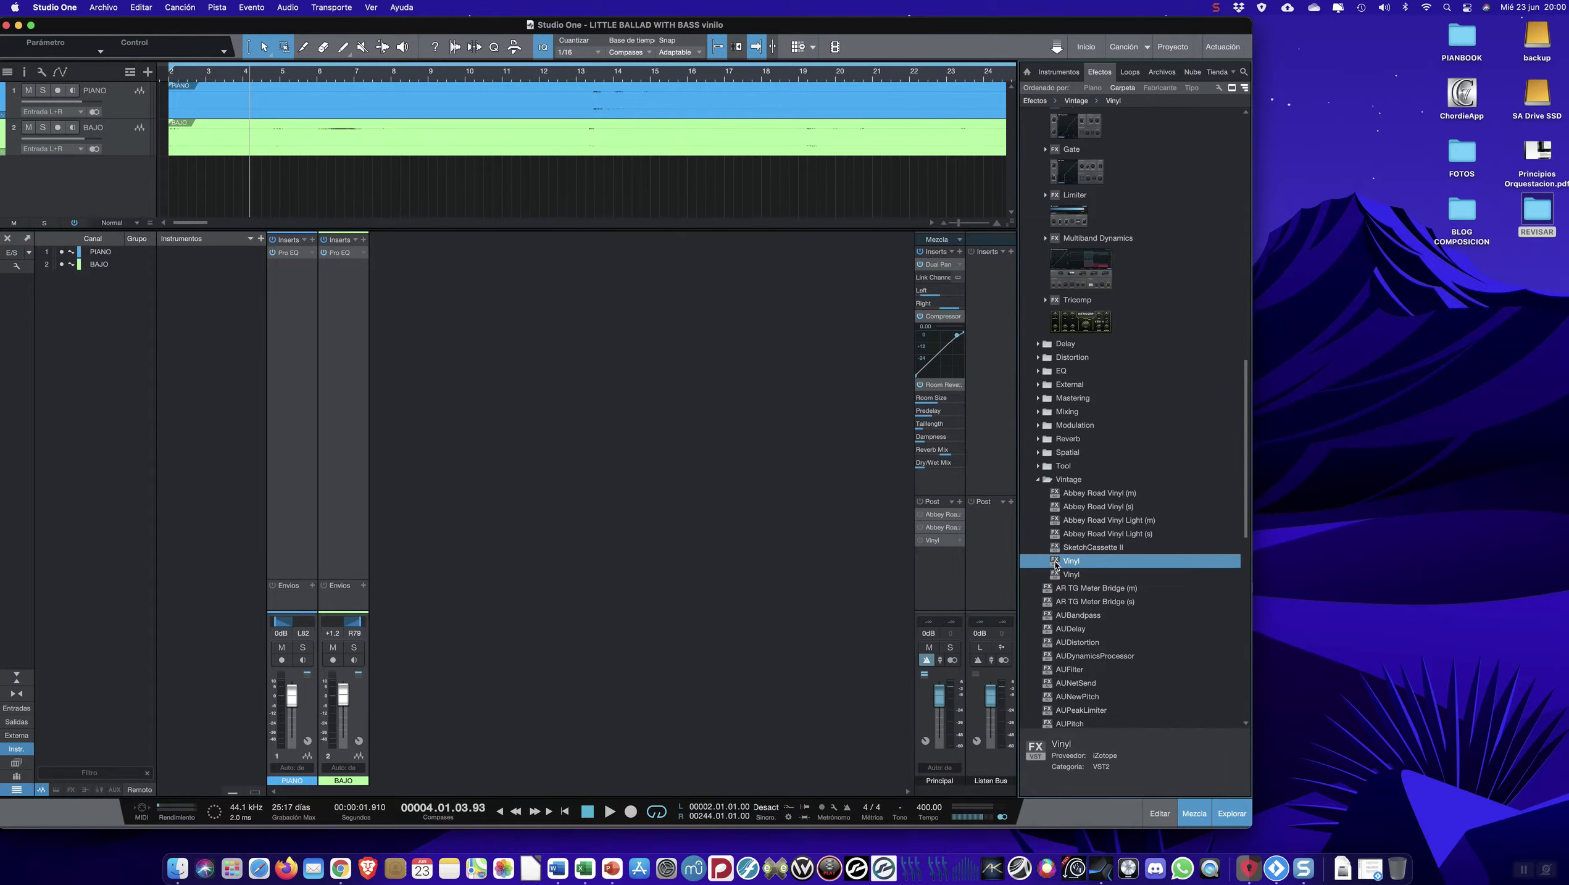
{"action": "left_click", "coordinate": [922, 543]}
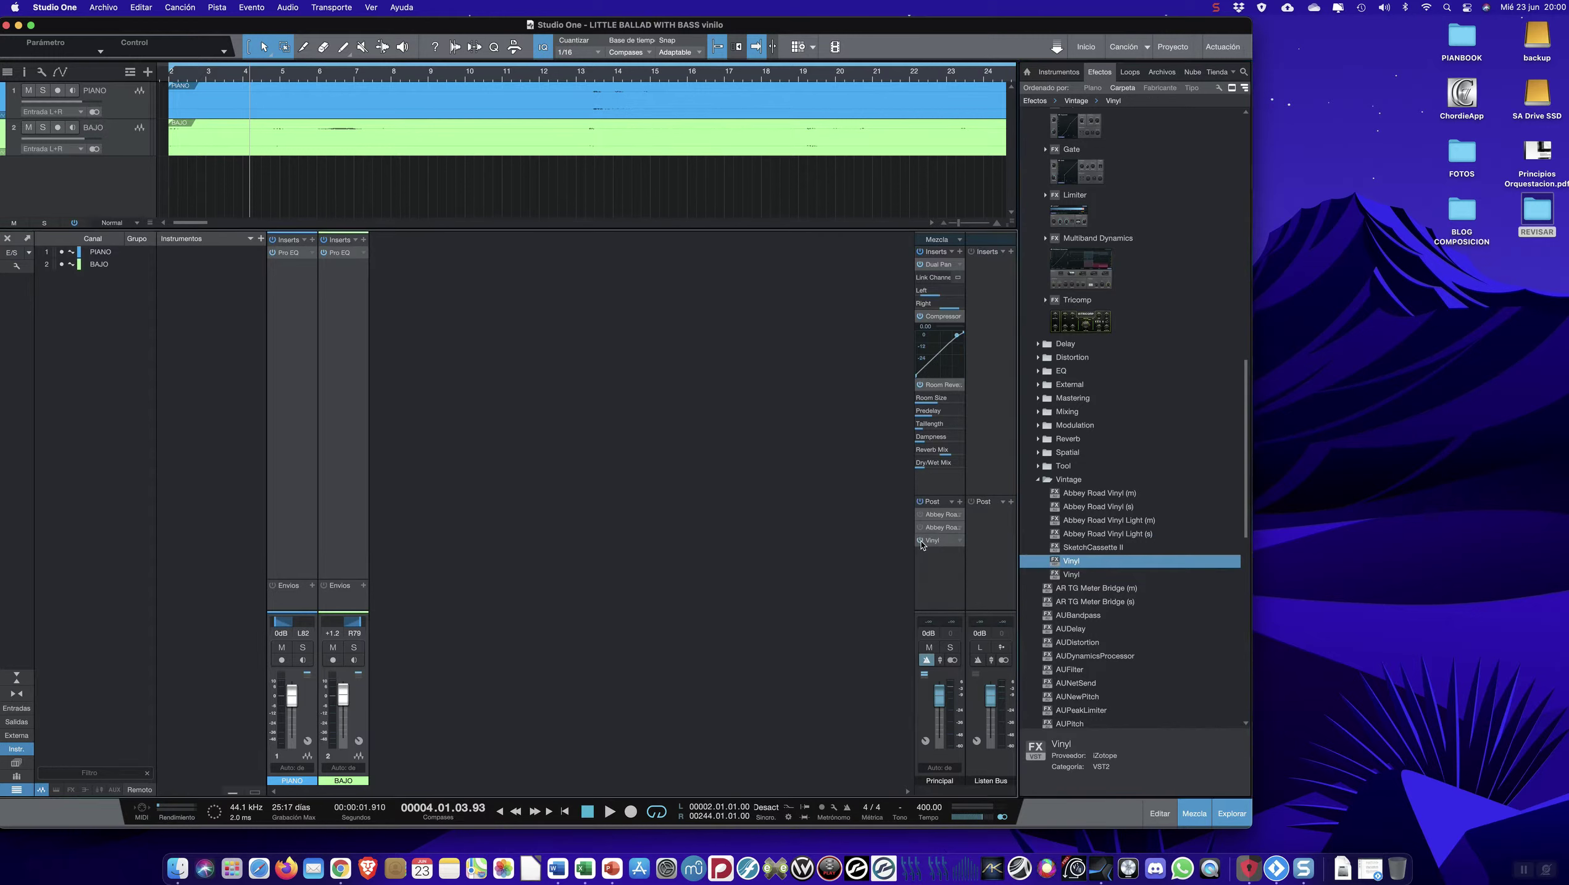
{"action": "left_click", "coordinate": [938, 542]}
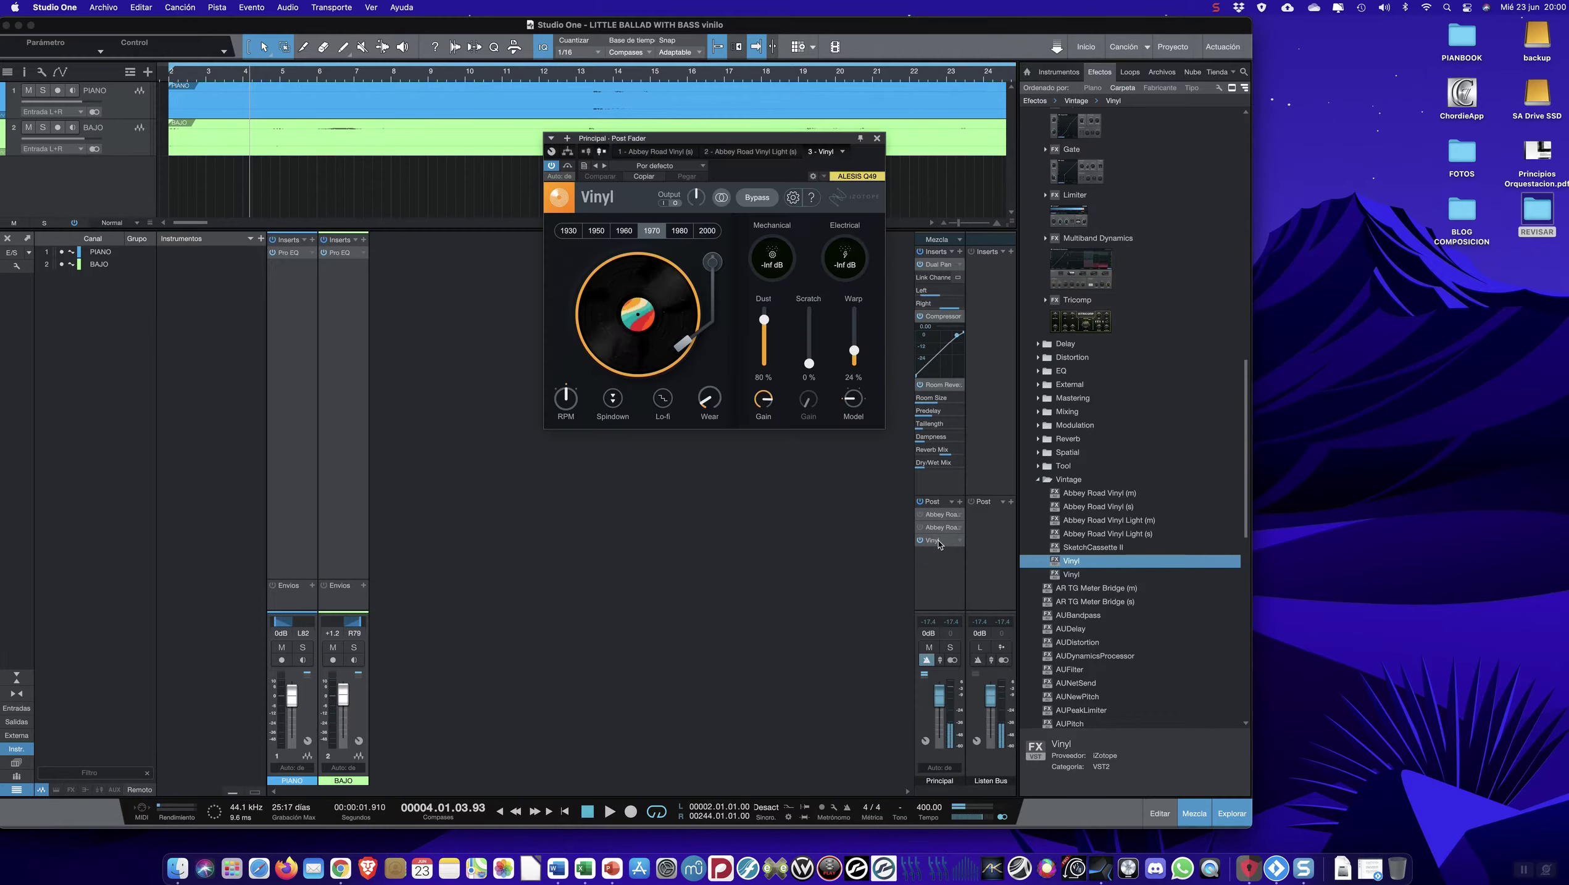
{"action": "left_click_drag", "start_coordinate": [778, 140], "coordinate": [654, 160]}
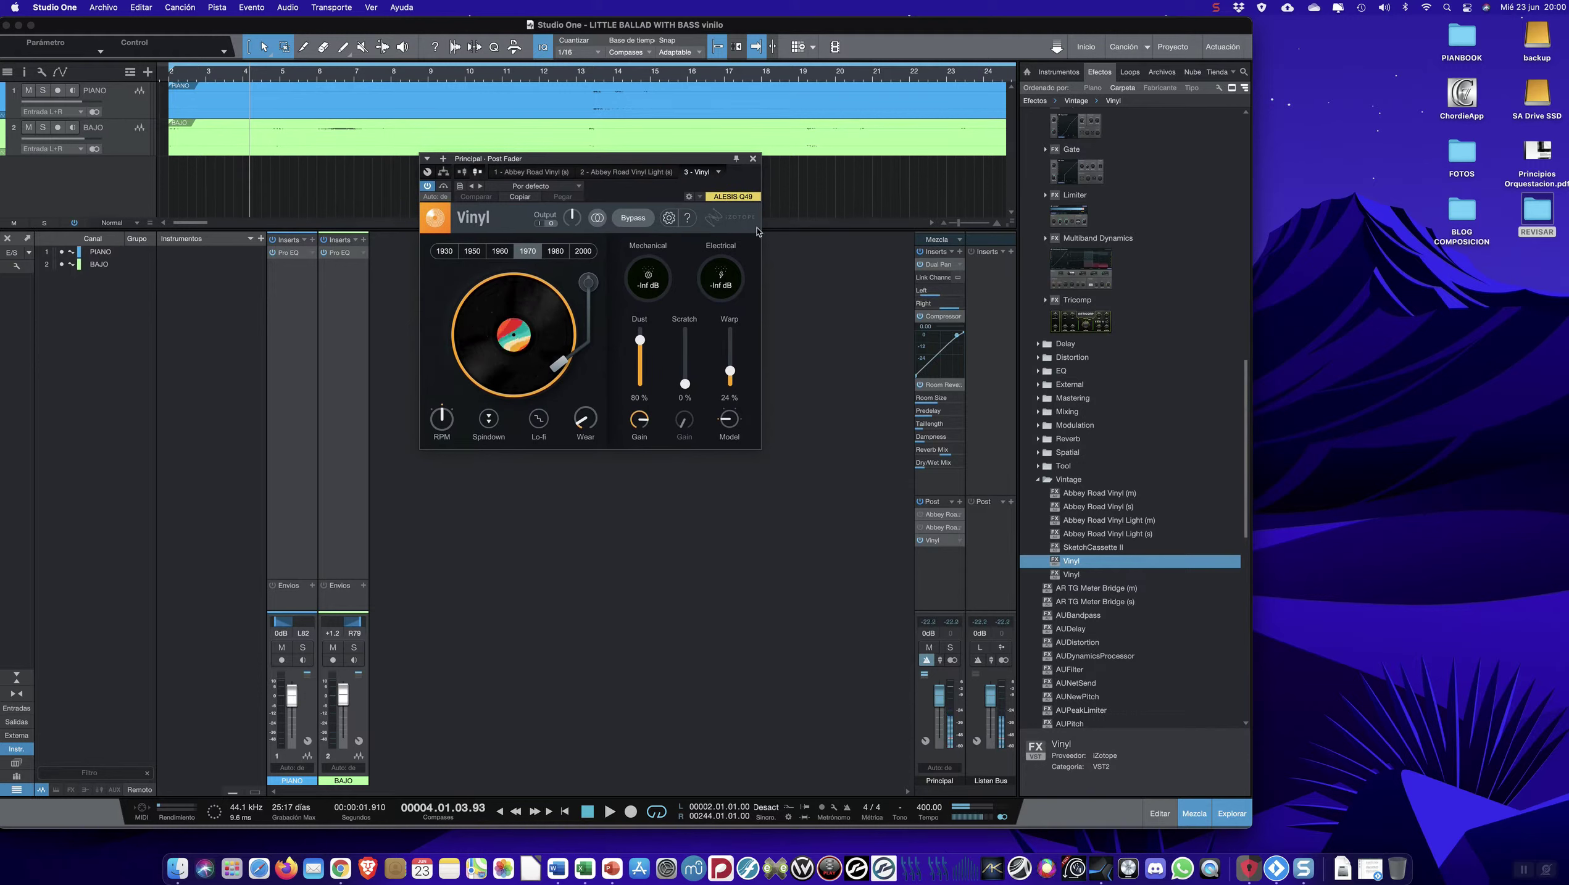
{"action": "left_click_drag", "start_coordinate": [662, 163], "coordinate": [734, 198]}
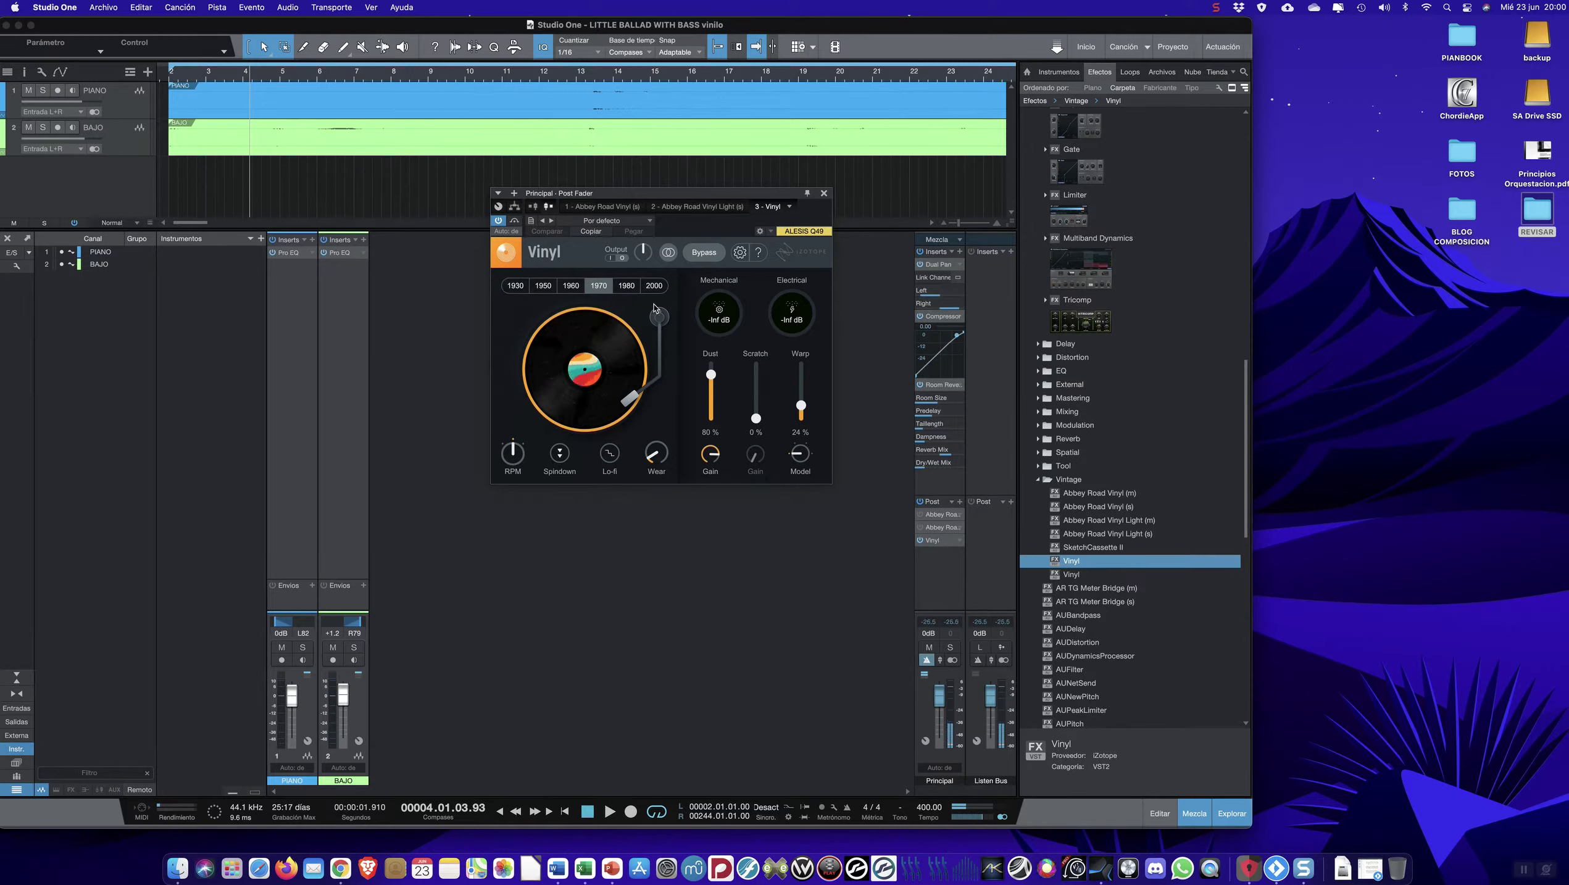
- Audition Vinyl's year models from 1930 to 2000 with the output gain raised to about 10 dB, settling on 1960
{"action": "left_click", "coordinate": [516, 286]}
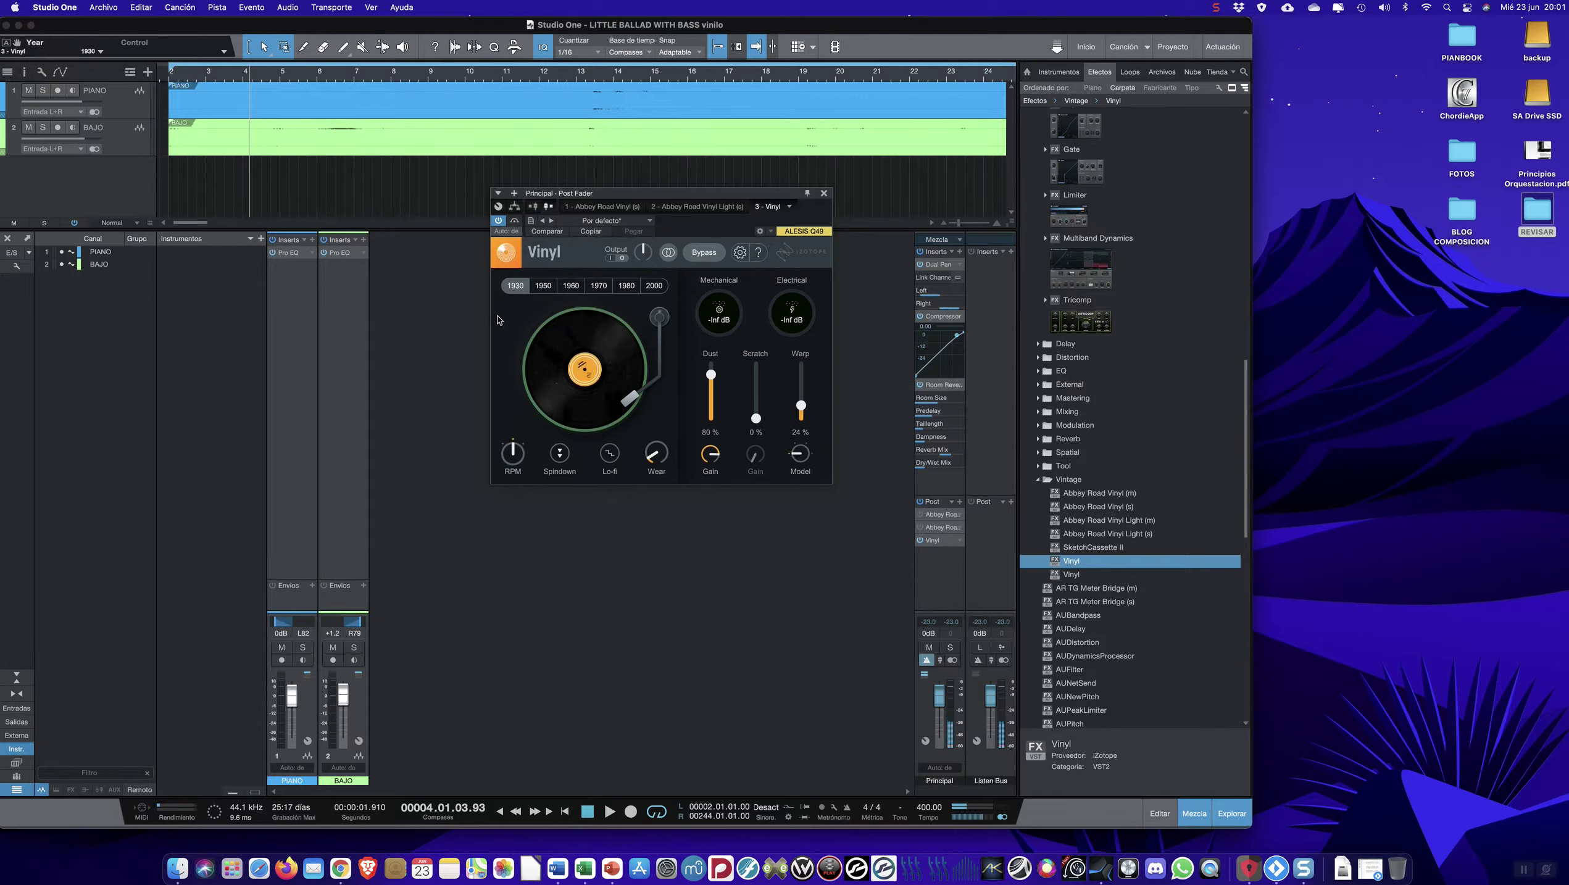
{"action": "left_click", "coordinate": [543, 287]}
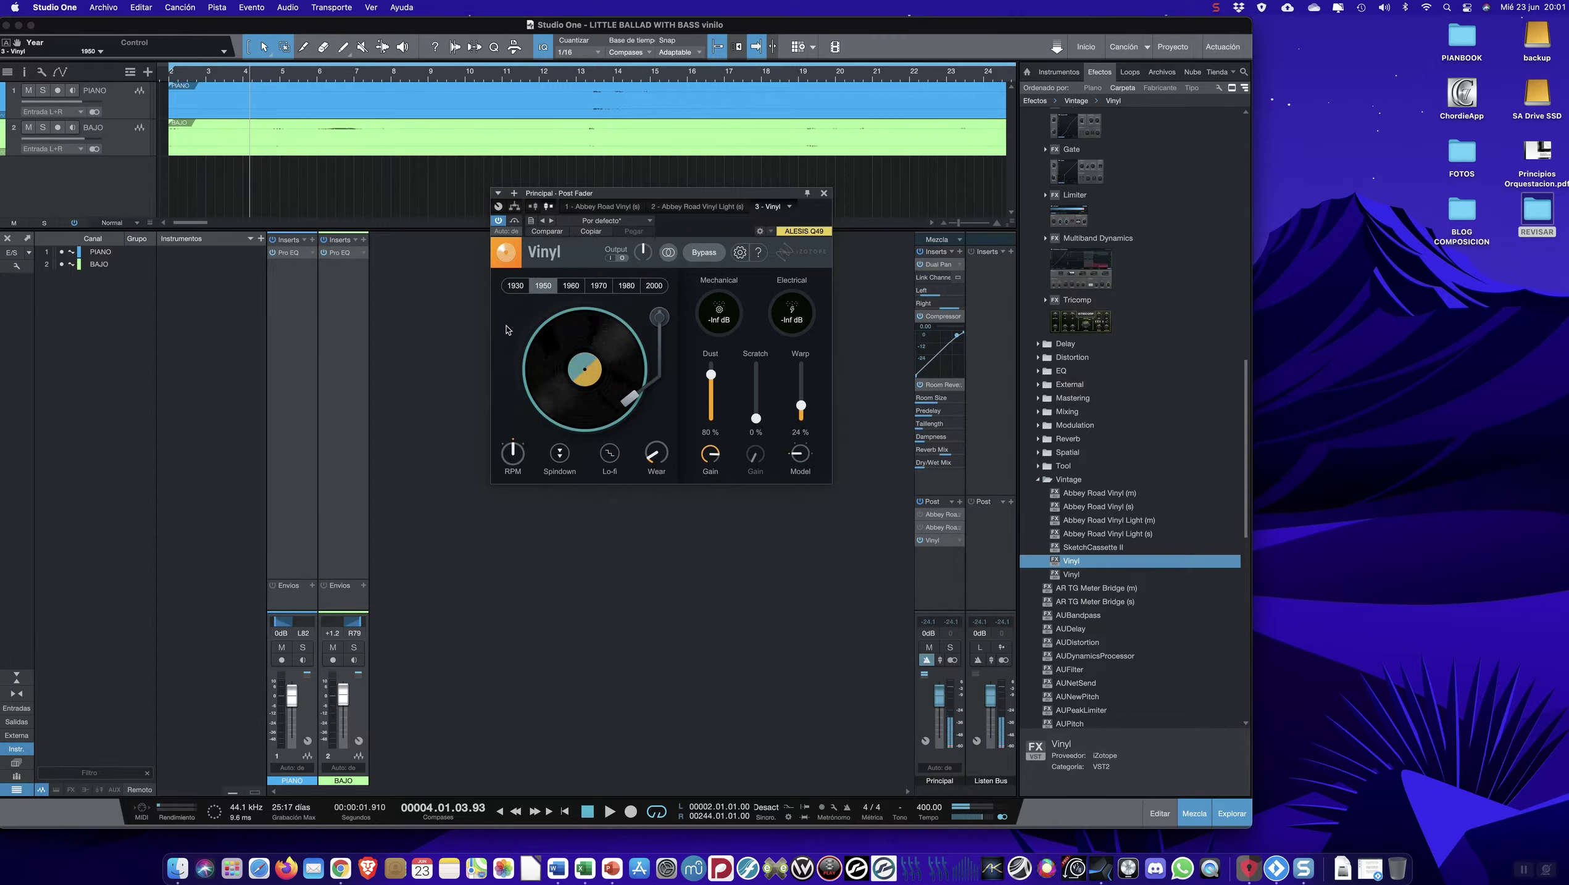
{"action": "left_click", "coordinate": [571, 287]}
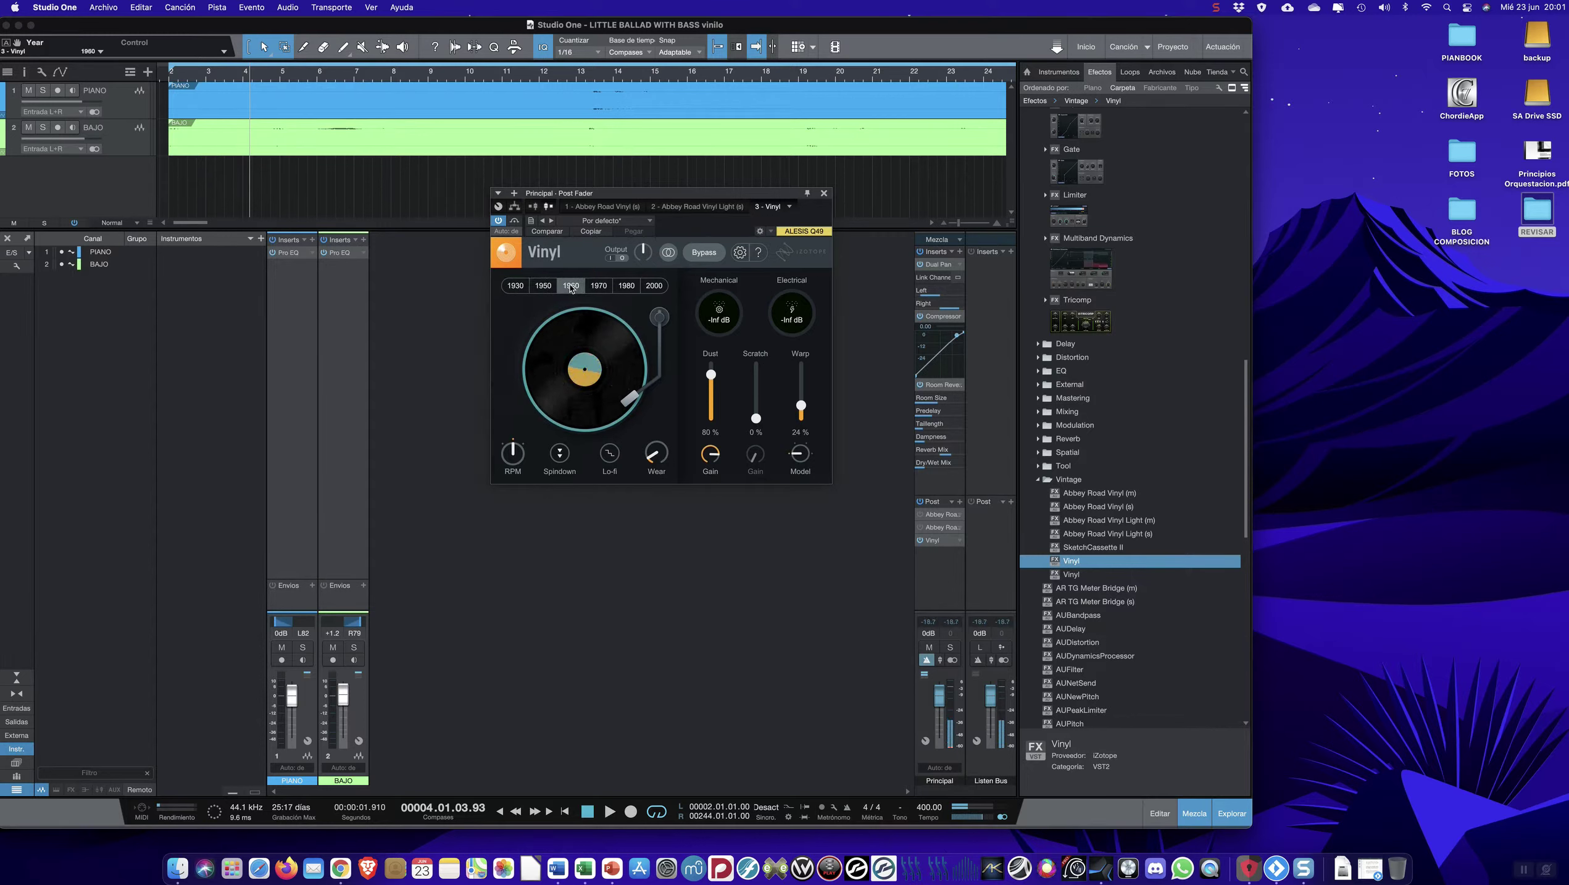
{"action": "left_click_drag", "start_coordinate": [643, 245], "coordinate": [652, 214]}
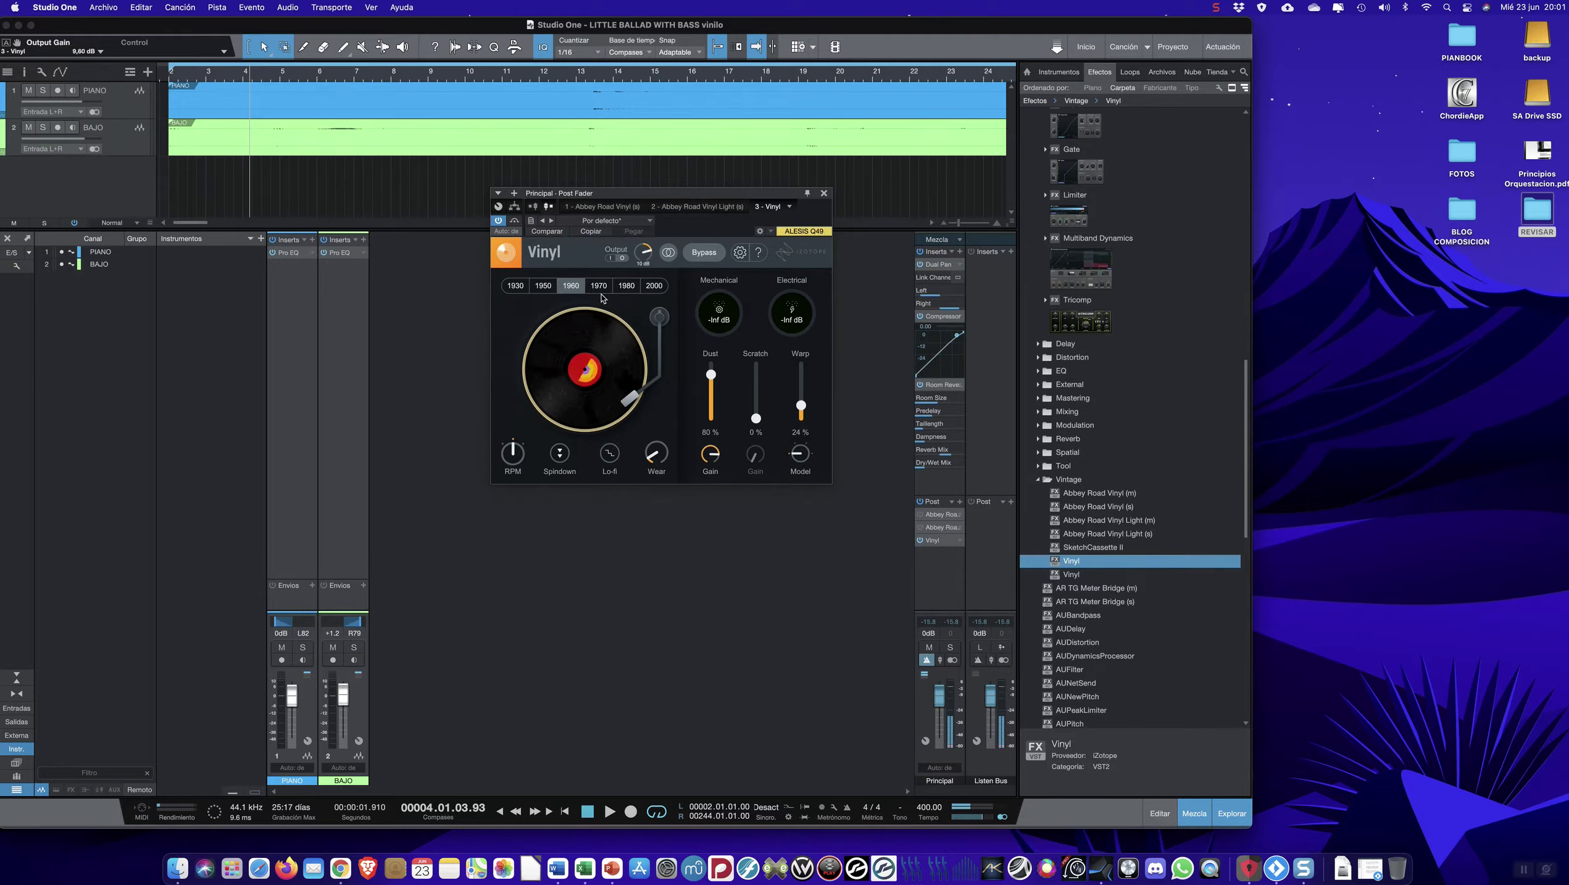
{"action": "left_click", "coordinate": [599, 287]}
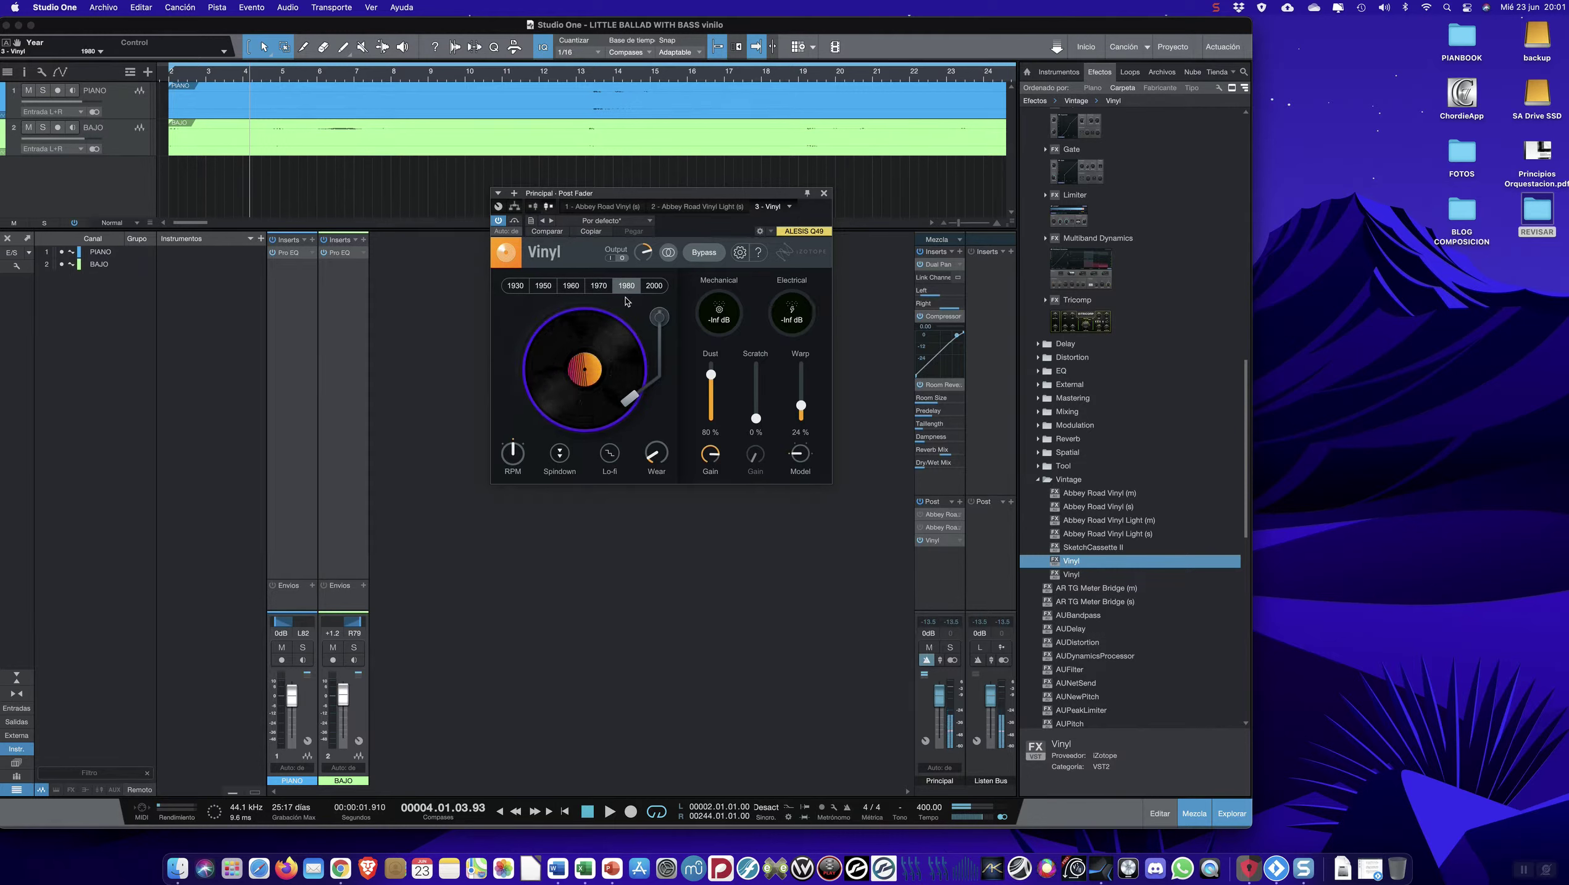
{"action": "left_click", "coordinate": [654, 286]}
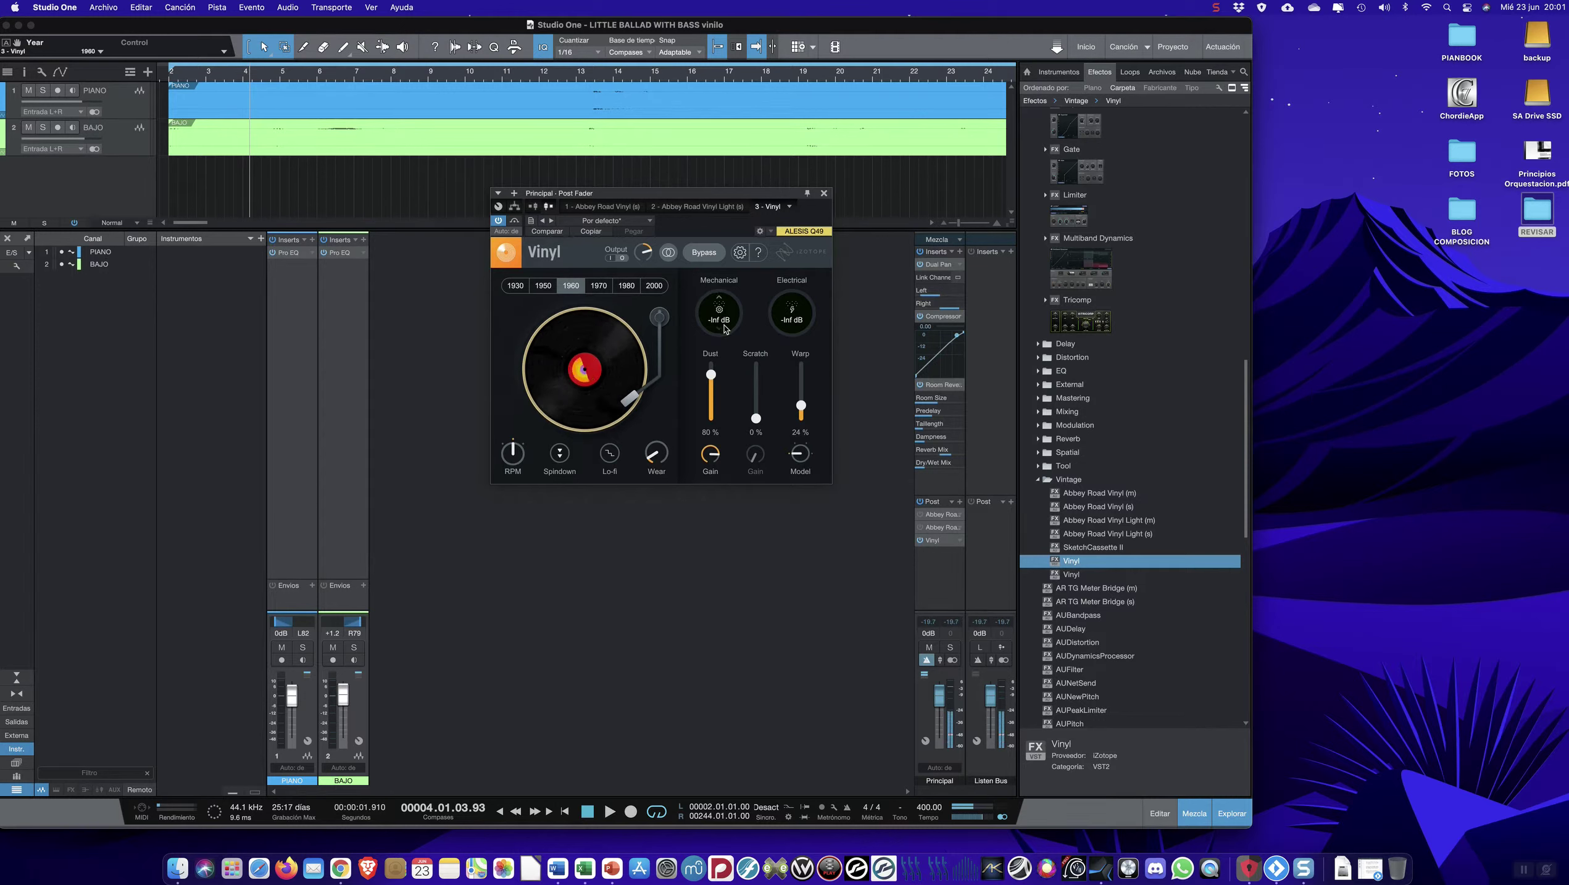
- Try Vinyl's mechanical noise at 3 dB and some electrical noise, and return both to -Inf dB
{"action": "left_click_drag", "start_coordinate": [720, 336], "coordinate": [708, 231]}
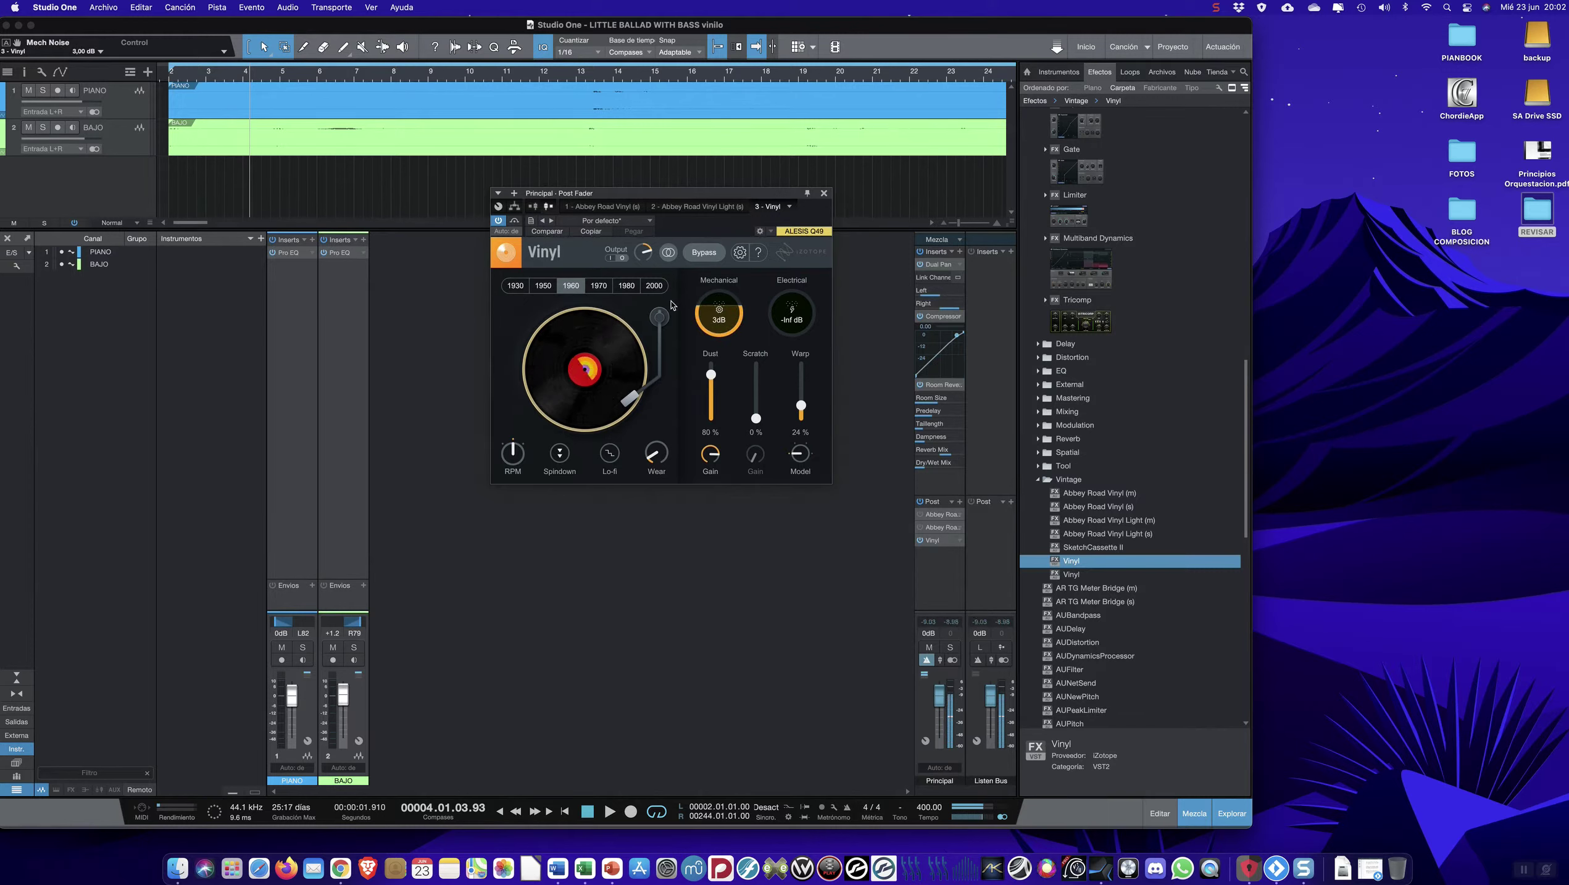
{"action": "left_click_drag", "start_coordinate": [720, 308], "coordinate": [724, 414]}
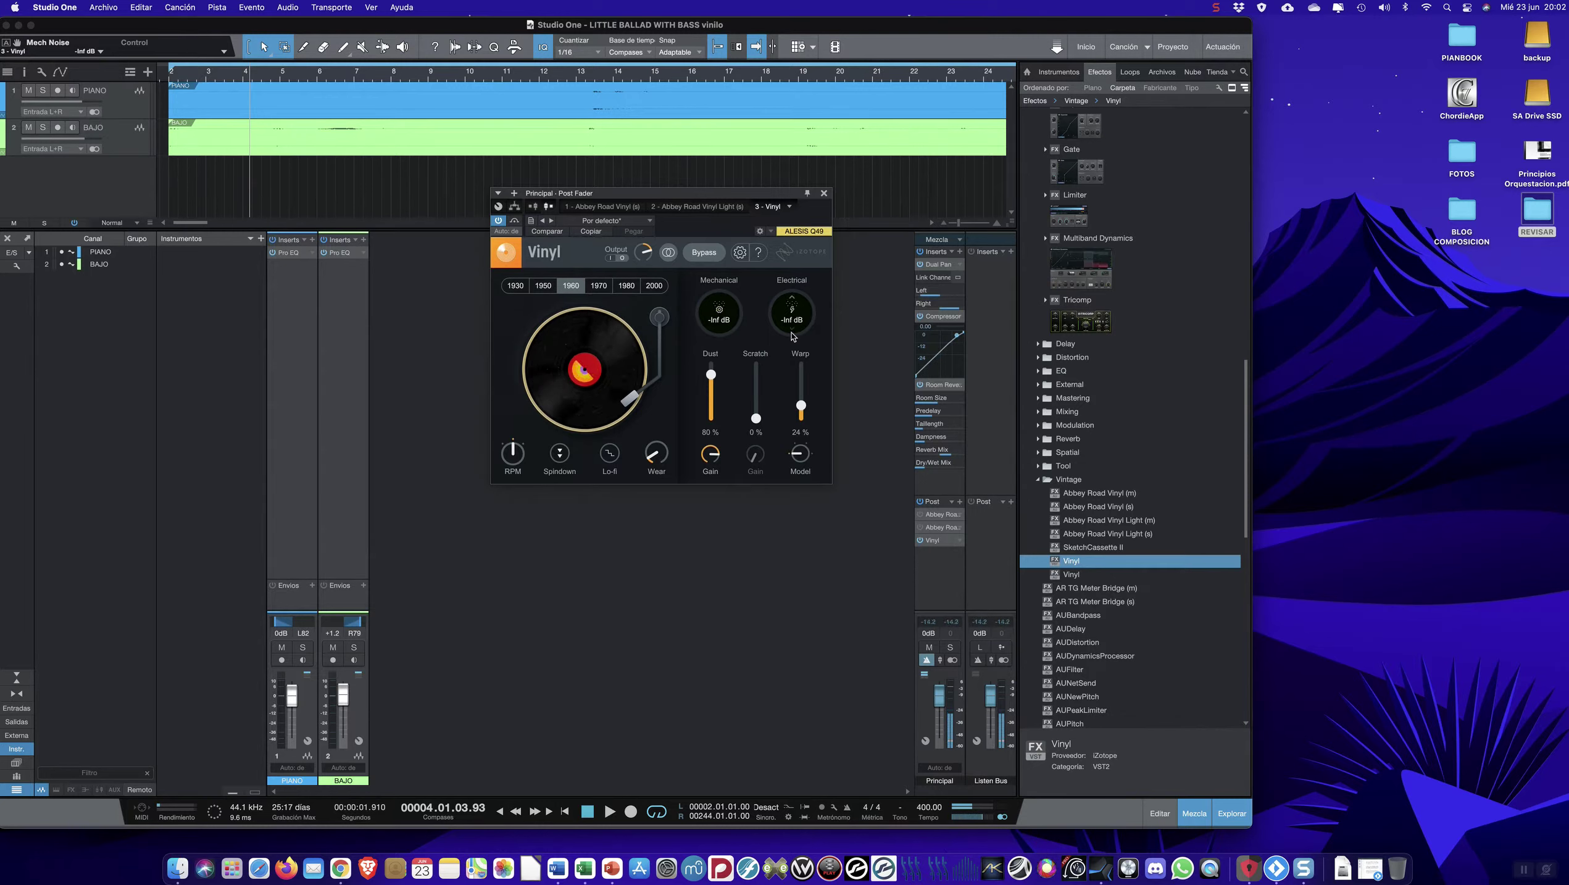
{"action": "left_click_drag", "start_coordinate": [792, 338], "coordinate": [792, 400]}
{"action": "left_click_drag", "start_coordinate": [794, 337], "coordinate": [783, 407]}
{"action": "left_click_drag", "start_coordinate": [726, 338], "coordinate": [723, 395]}
- Test the dust amount at 35% and 99% with different dust gain levels, and set the amount to 0%
{"action": "mouse_move", "coordinate": [711, 374]}
{"action": "left_mouse_down"}
{"action": "mouse_move", "coordinate": [711, 420]}
{"action": "mouse_move", "coordinate": [713, 364]}
{"action": "left_mouse_up"}
{"action": "left_click_drag", "start_coordinate": [712, 361], "coordinate": [721, 306]}
{"action": "left_click_drag", "start_coordinate": [711, 364], "coordinate": [713, 403]}
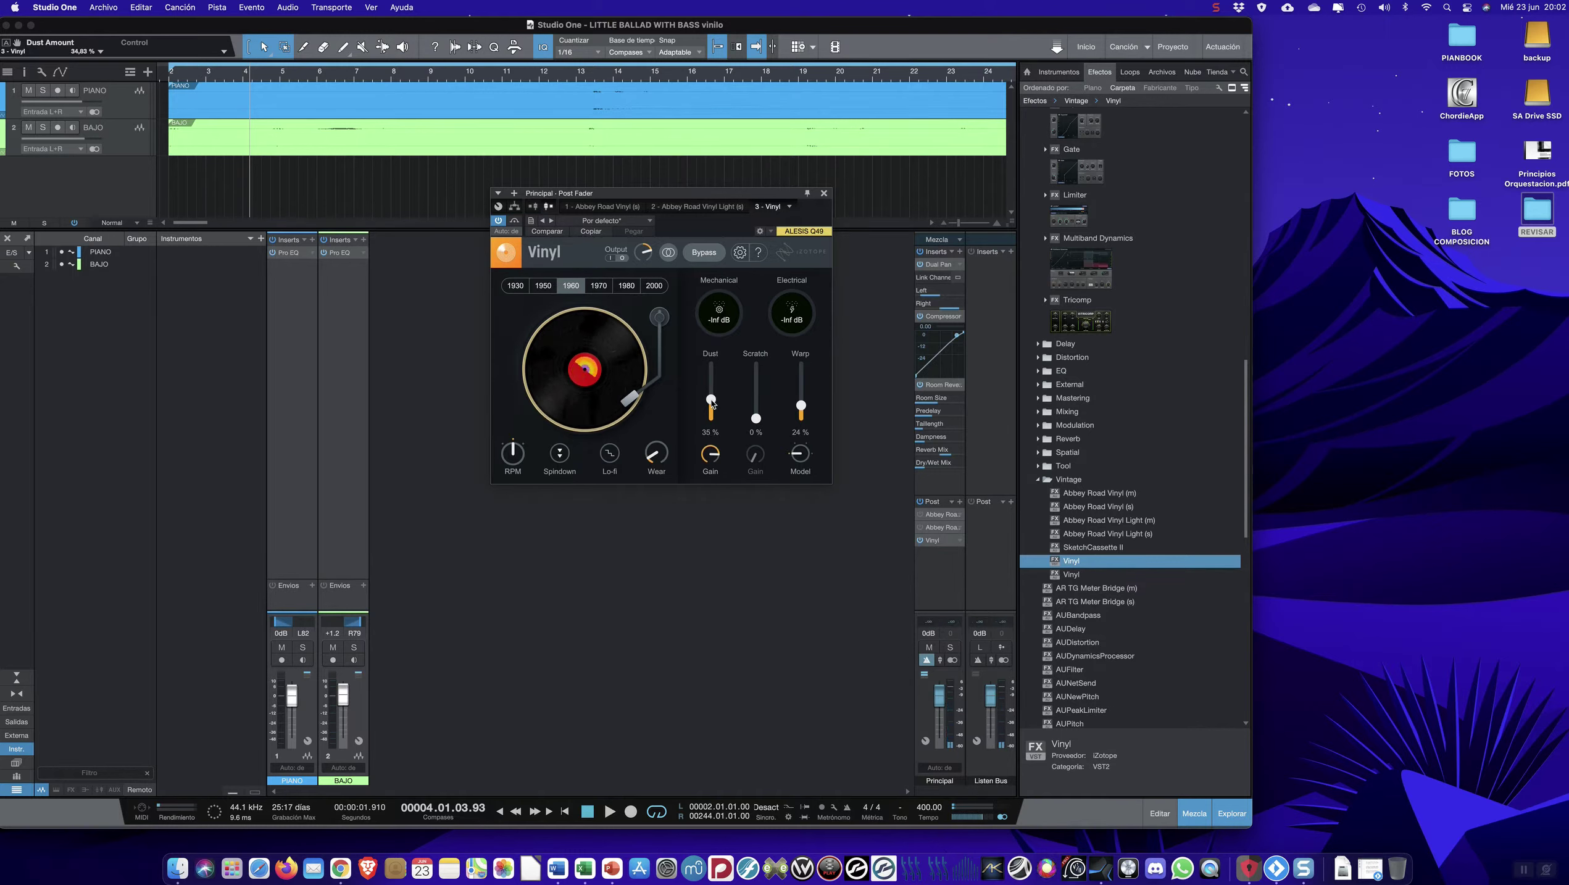
{"action": "mouse_move", "coordinate": [719, 459]}
{"action": "left_click_drag", "start_coordinate": [721, 461], "coordinate": [709, 486]}
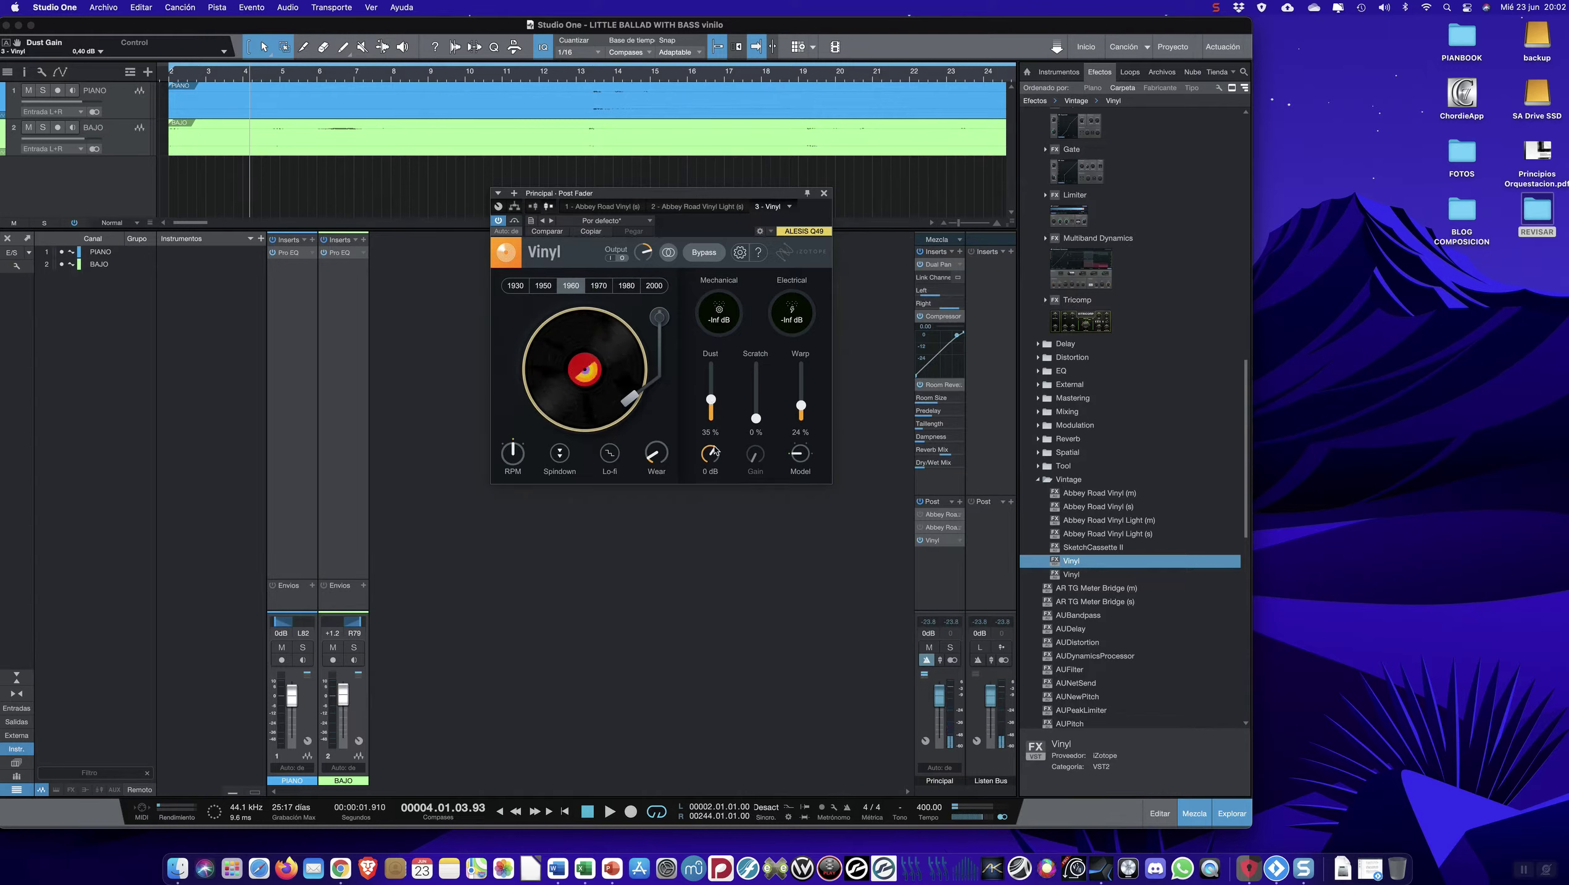
{"action": "left_click_drag", "start_coordinate": [716, 452], "coordinate": [697, 406]}
{"action": "left_click_drag", "start_coordinate": [711, 401], "coordinate": [711, 365]}
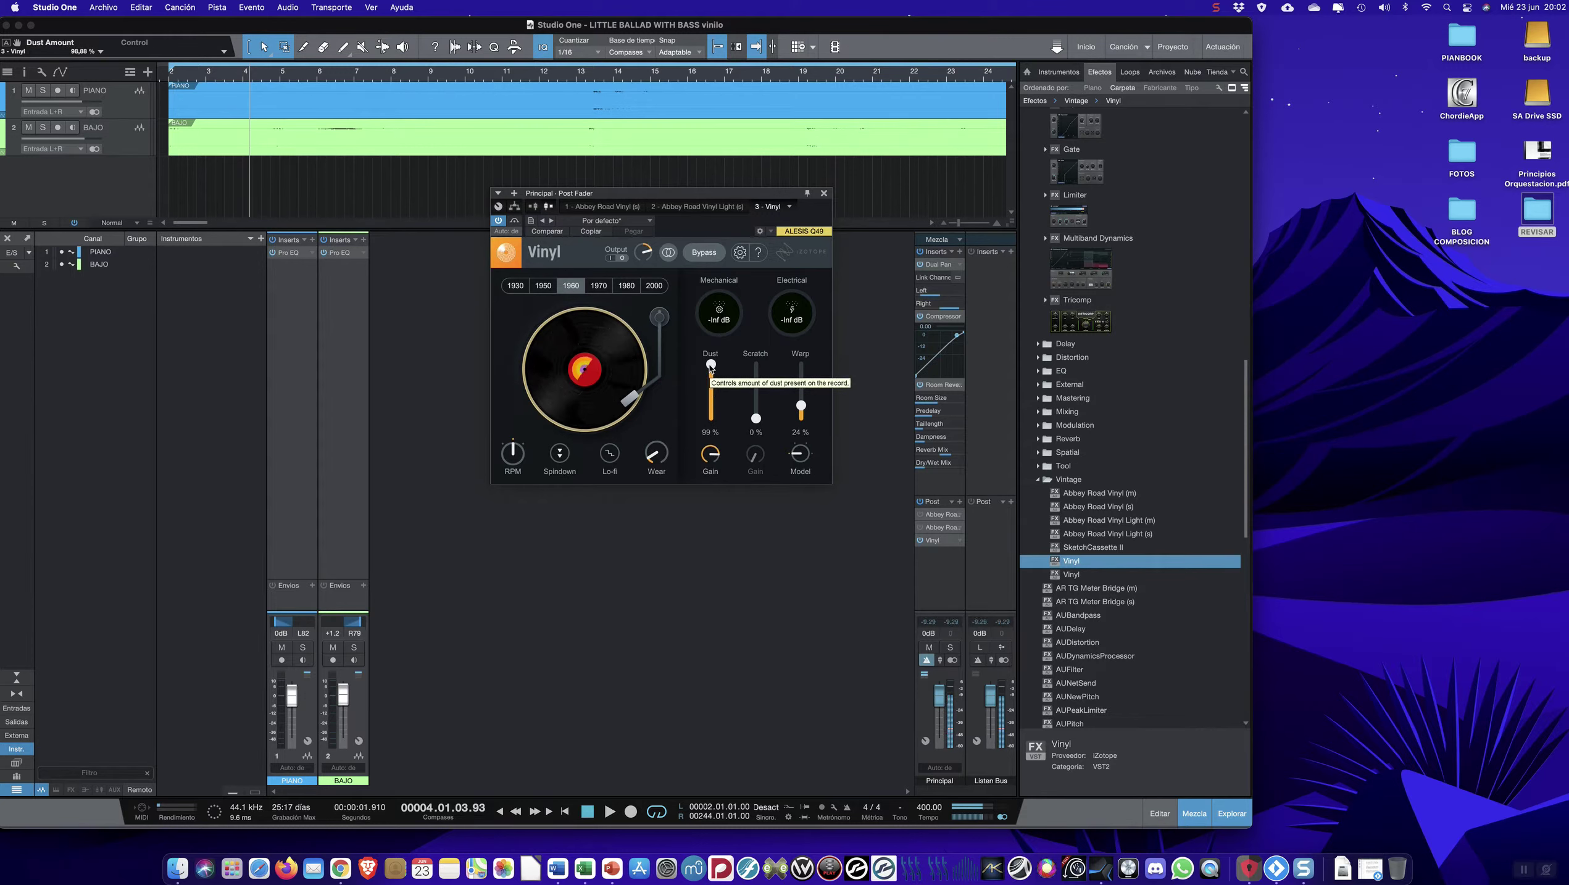
{"action": "left_click_drag", "start_coordinate": [711, 365], "coordinate": [706, 477]}
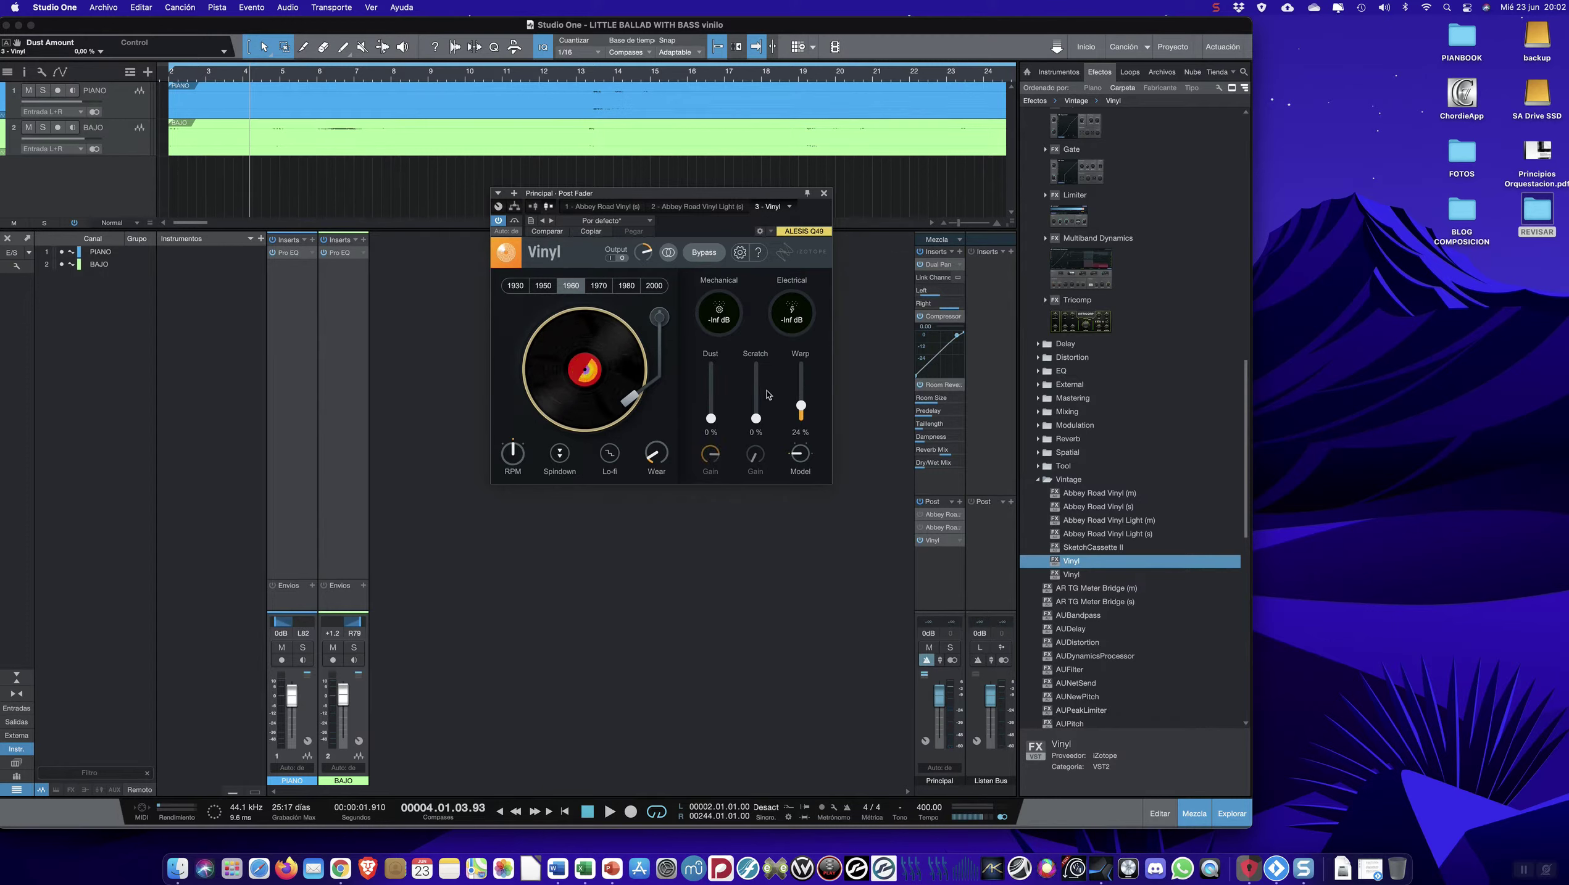
- Test the scratch amount at 88% and 16% with a raised scratch gain, and set the amount to 0%
{"action": "left_click_drag", "start_coordinate": [755, 418], "coordinate": [757, 372]}
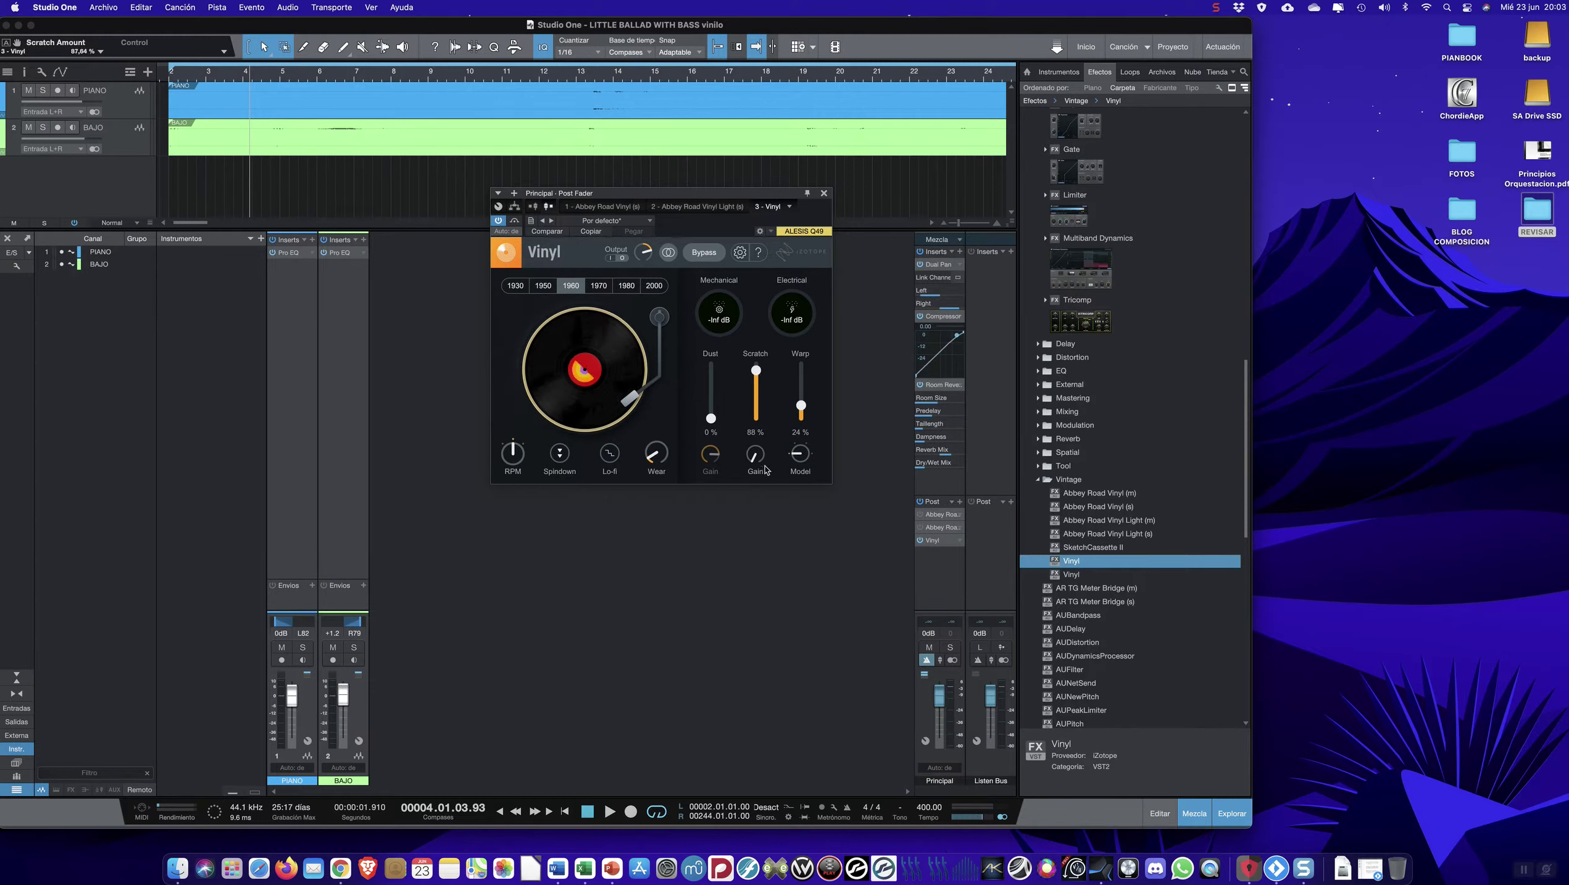
{"action": "left_click_drag", "start_coordinate": [753, 464], "coordinate": [724, 373]}
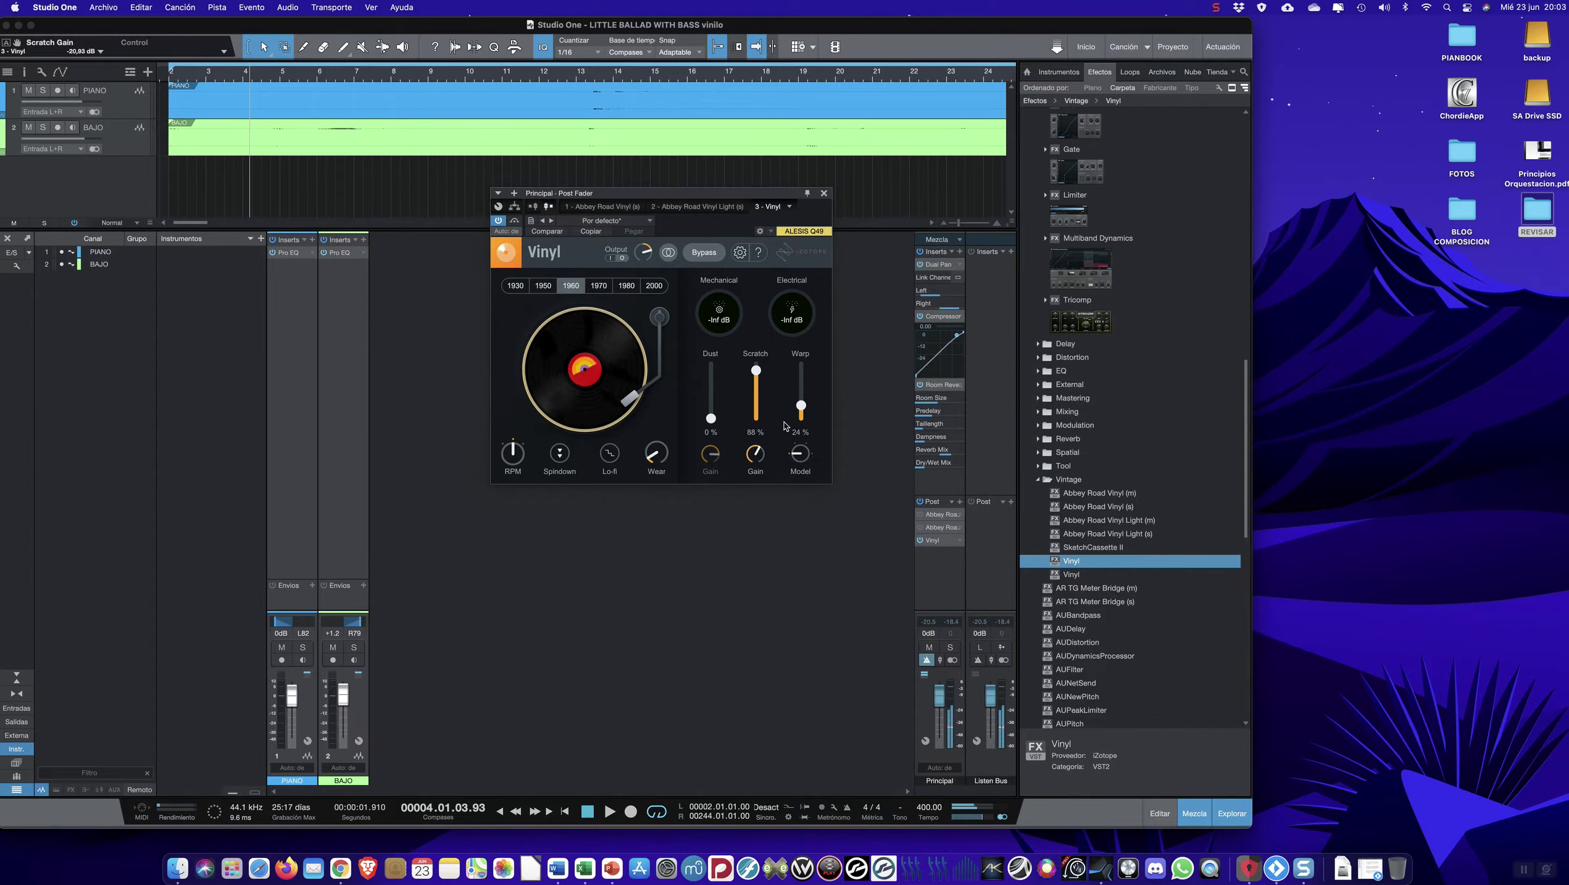
{"action": "left_click_drag", "start_coordinate": [757, 373], "coordinate": [758, 414]}
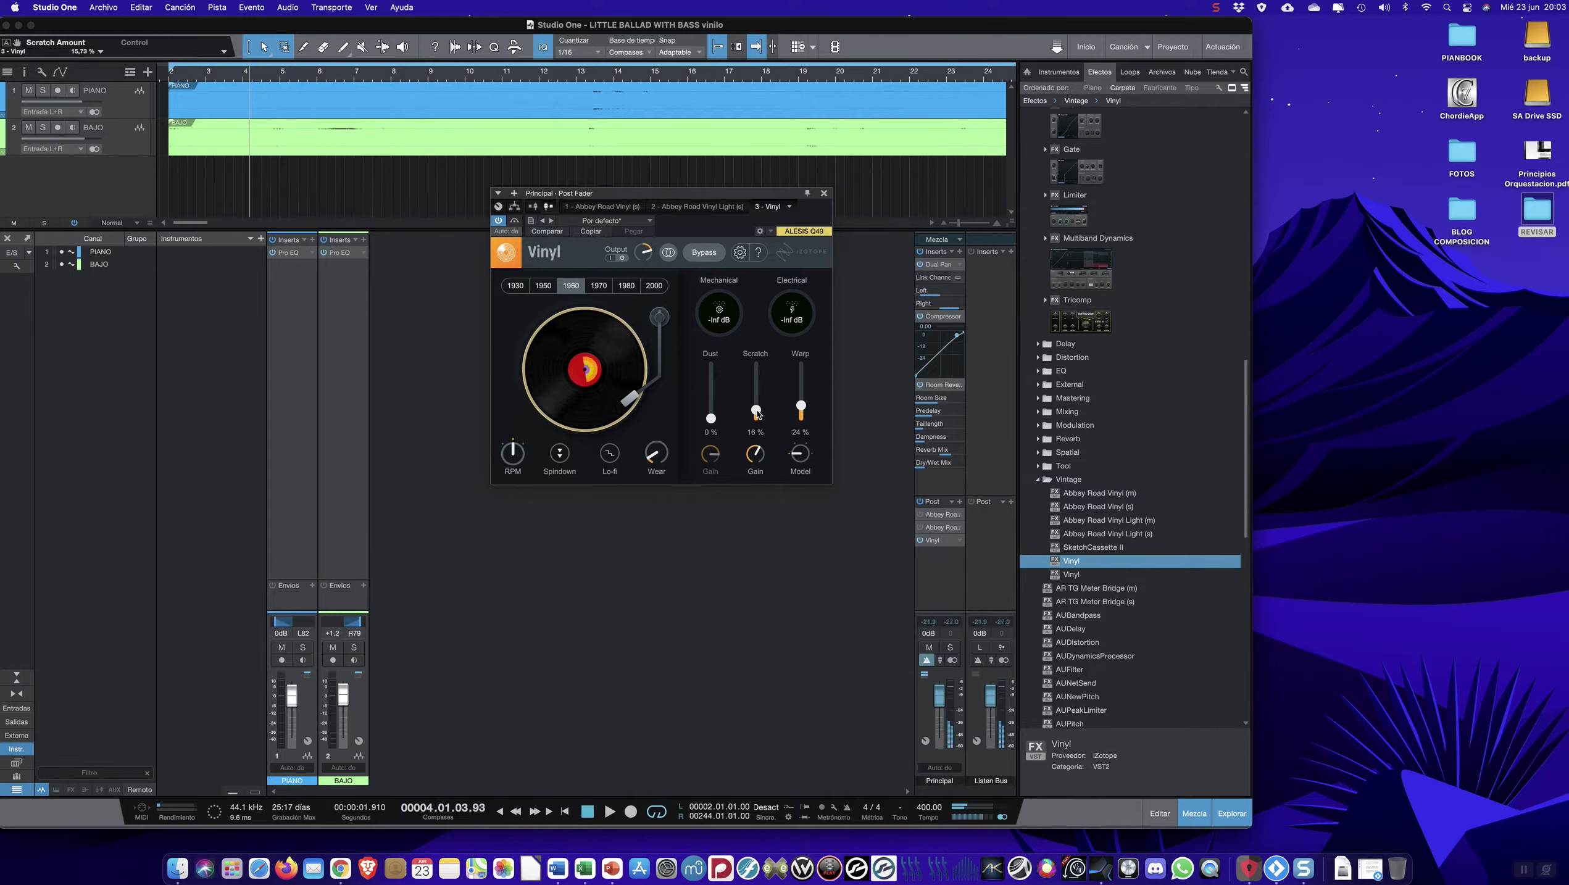
{"action": "left_click_drag", "start_coordinate": [757, 414], "coordinate": [759, 376]}
{"action": "left_click_drag", "start_coordinate": [758, 376], "coordinate": [756, 419]}
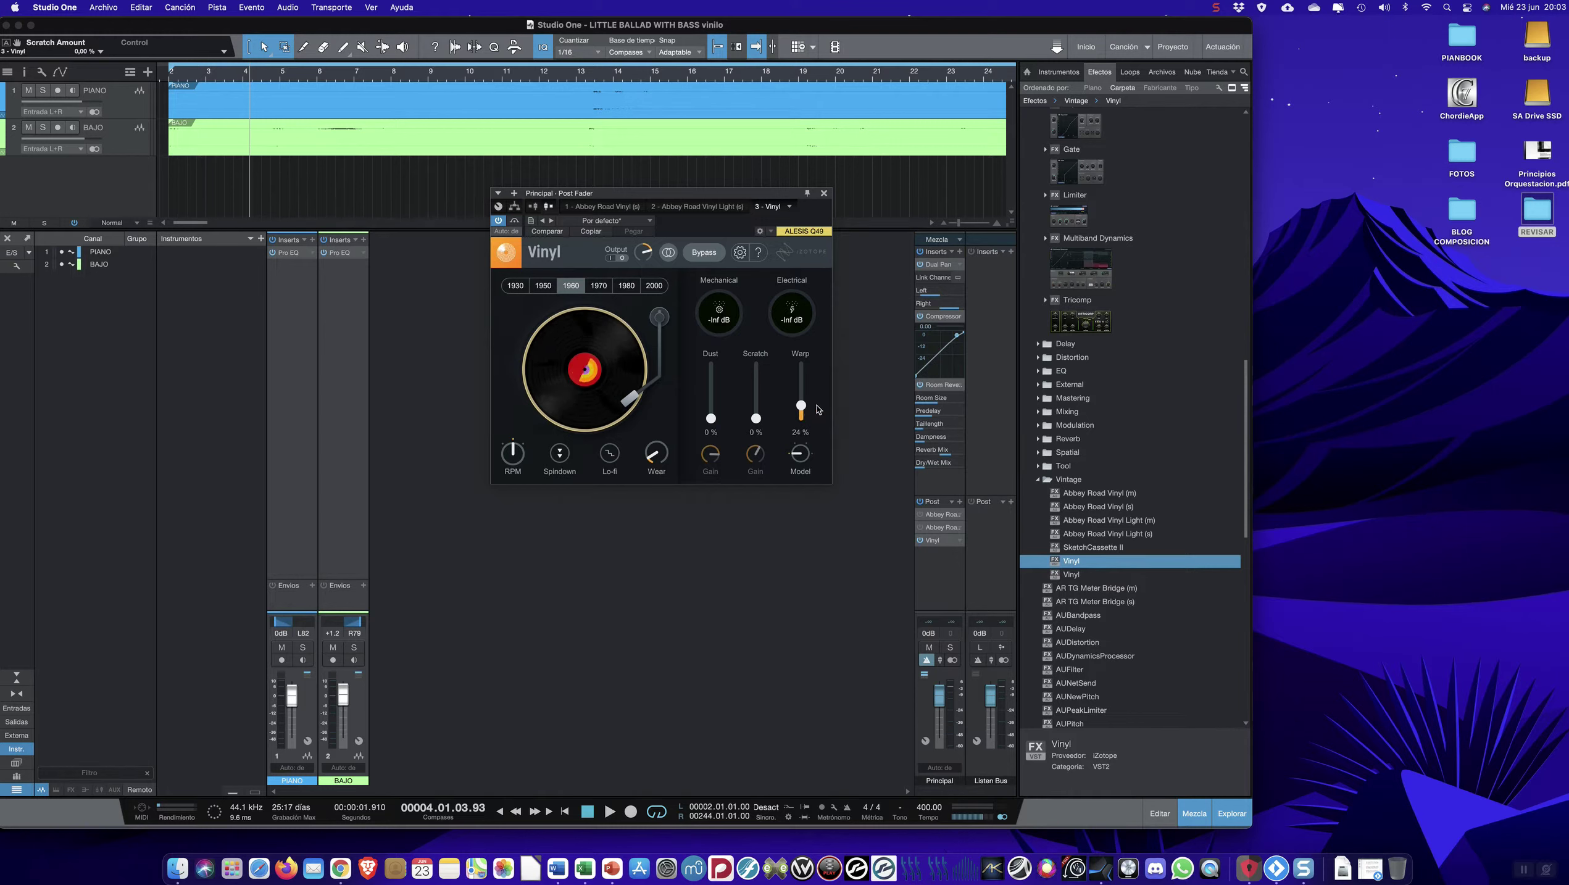
- Play the song with the warp depth at 88% and 100%, and set the warp to 0%
{"action": "left_click_drag", "start_coordinate": [801, 408], "coordinate": [801, 372]}
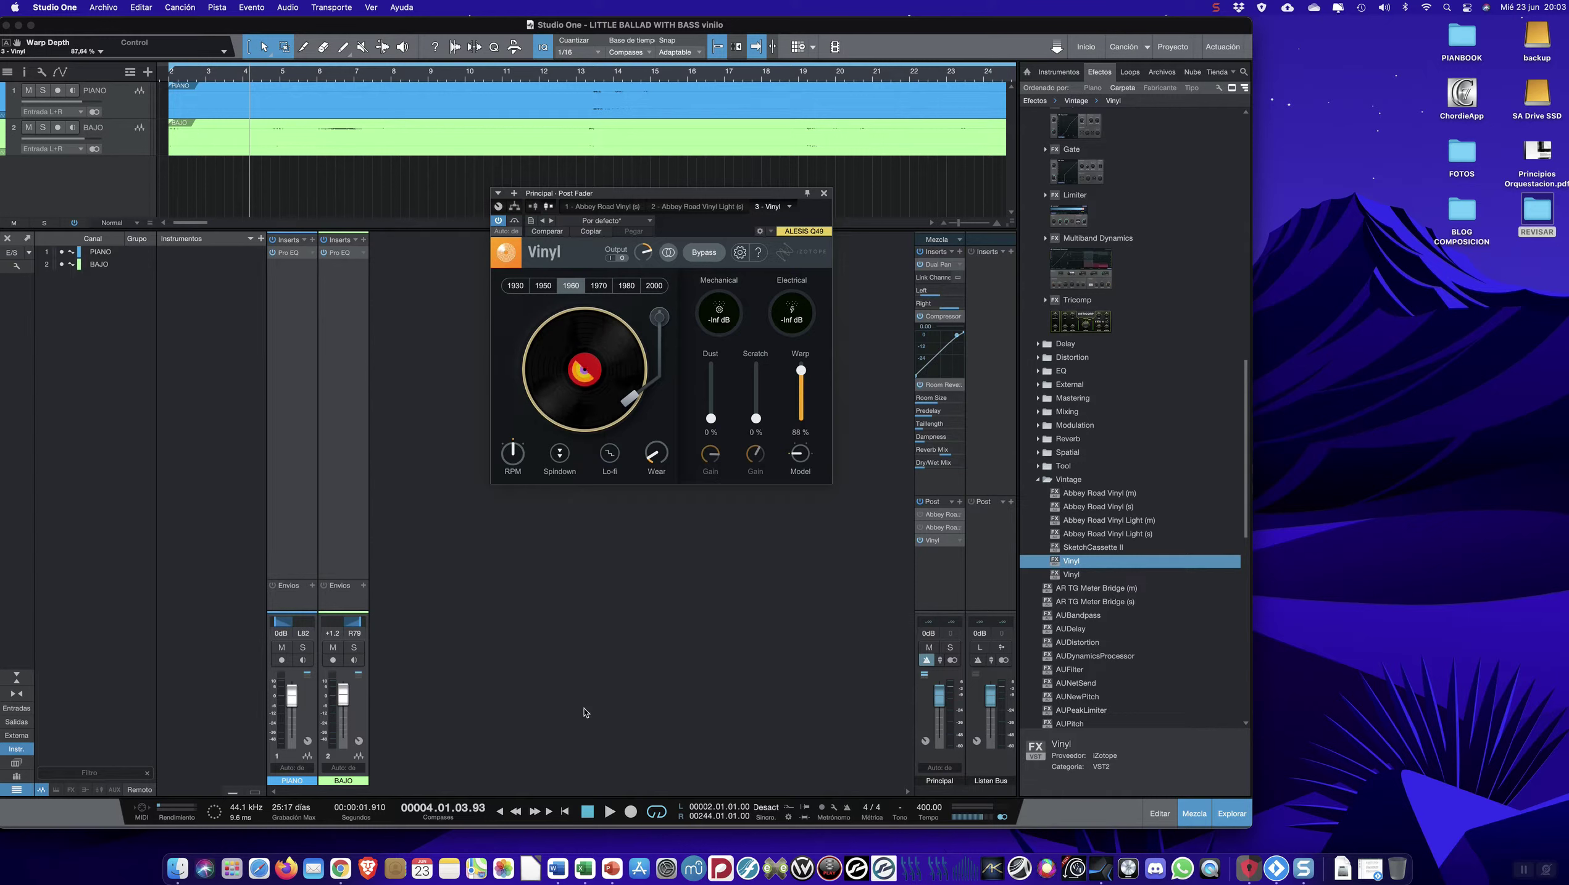
{"action": "left_click", "coordinate": [610, 811]}
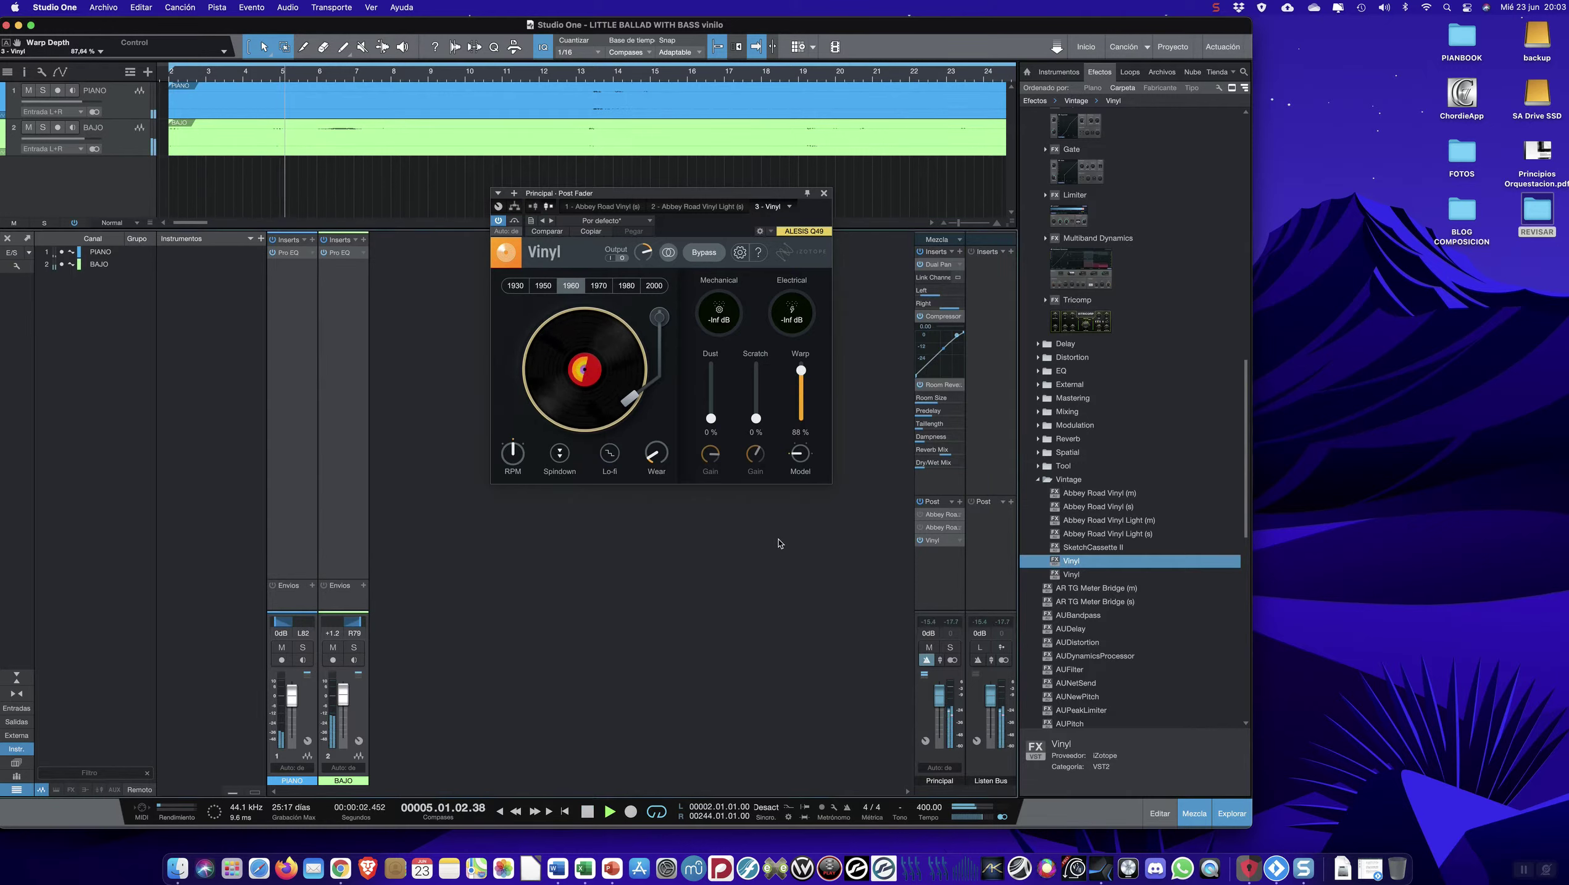
{"action": "left_click_drag", "start_coordinate": [802, 374], "coordinate": [801, 360]}
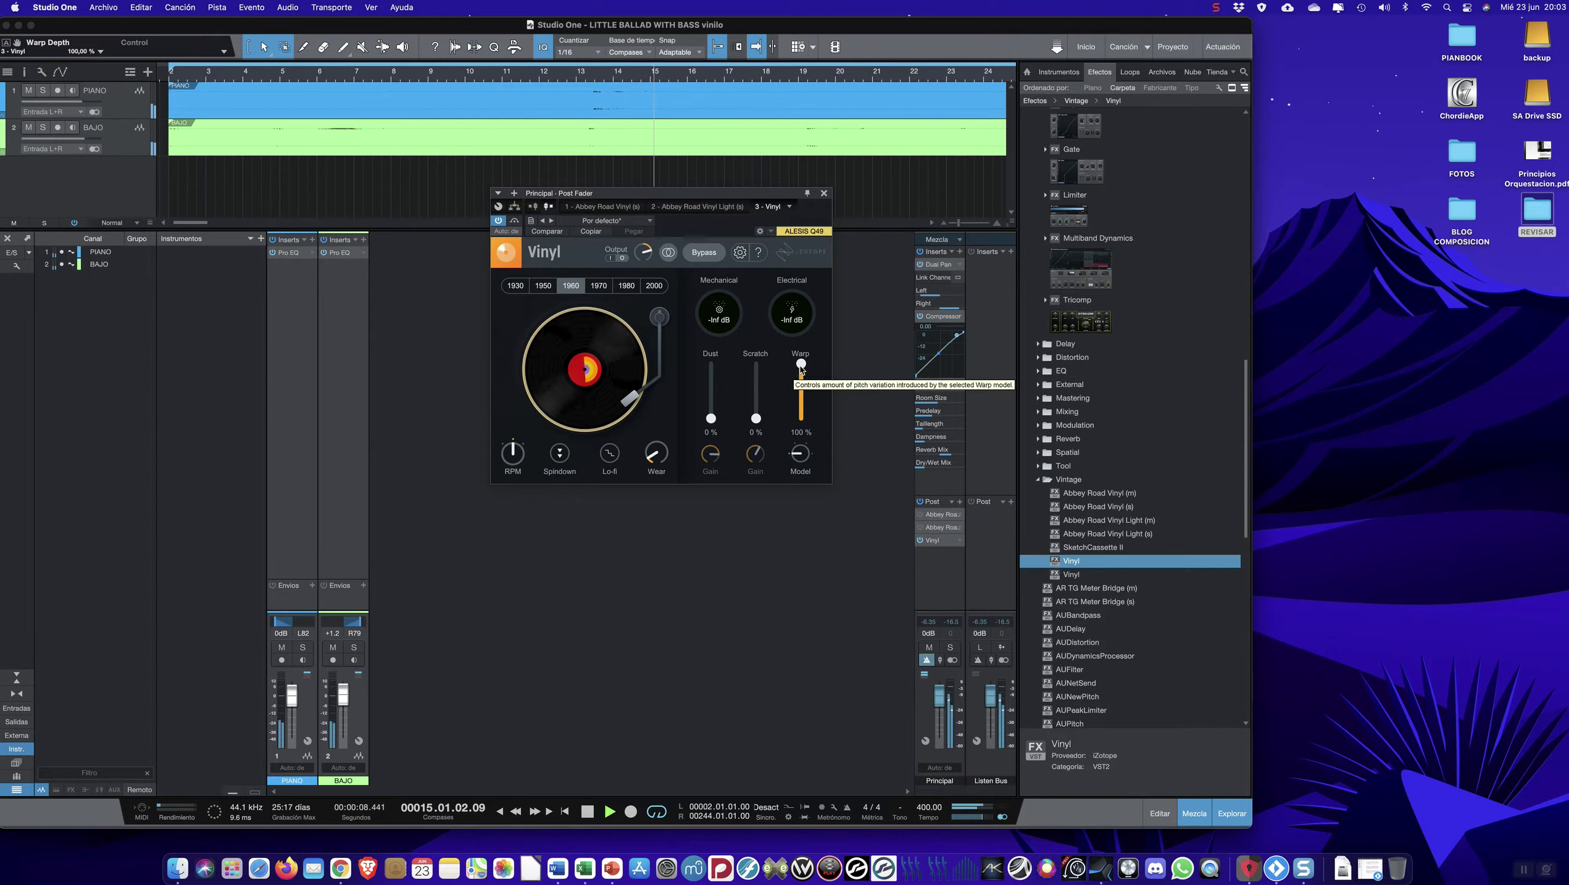
{"action": "left_click_drag", "start_coordinate": [800, 366], "coordinate": [803, 437]}
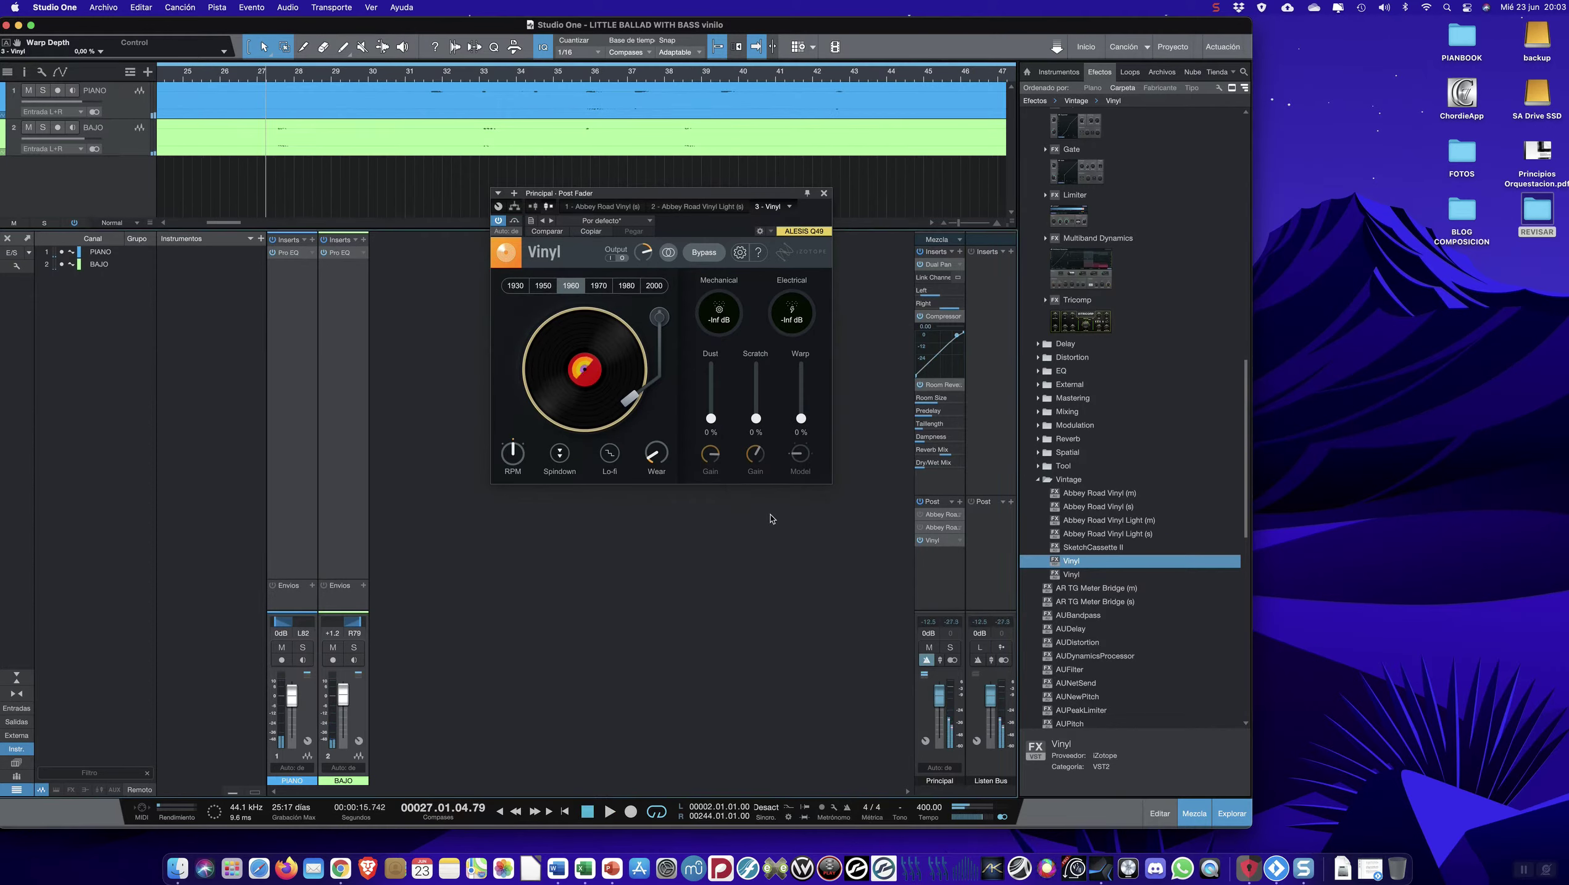
{"action": "left_click", "coordinate": [795, 459]}
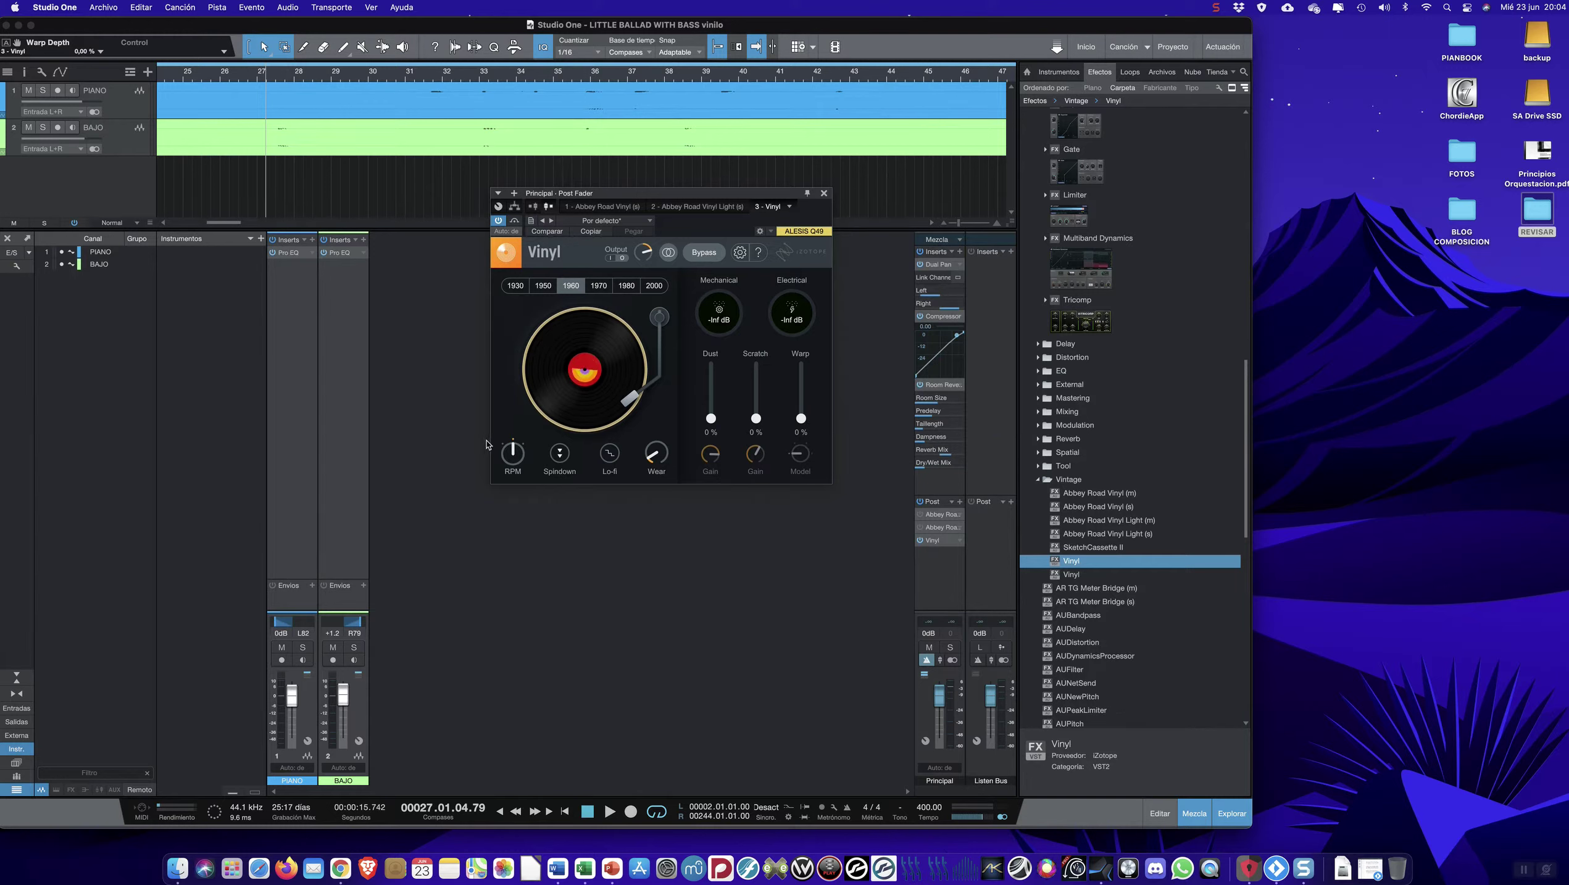
- Resume the song's playback and turn on Vinyl's Spindown slowdown effect
{"action": "mouse_move", "coordinate": [513, 444]}
{"action": "left_click", "coordinate": [610, 813]}
{"action": "left_click", "coordinate": [559, 454]}
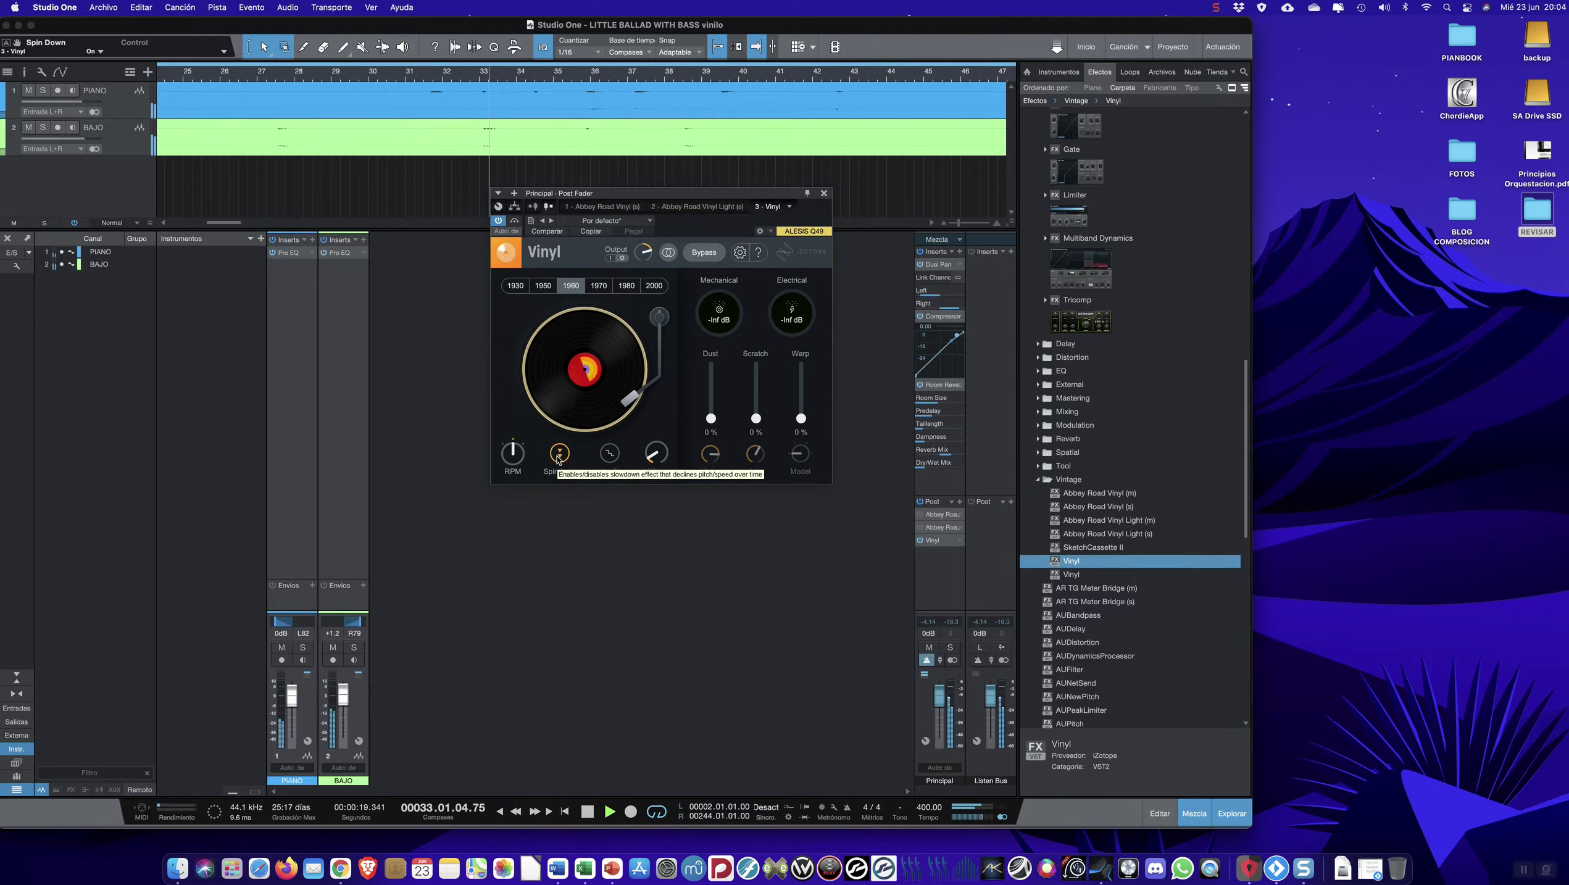
- Turn off Vinyl's Spindown effect, and play the song with the Lo-fi effect on before switching it off
{"action": "left_click", "coordinate": [559, 454]}
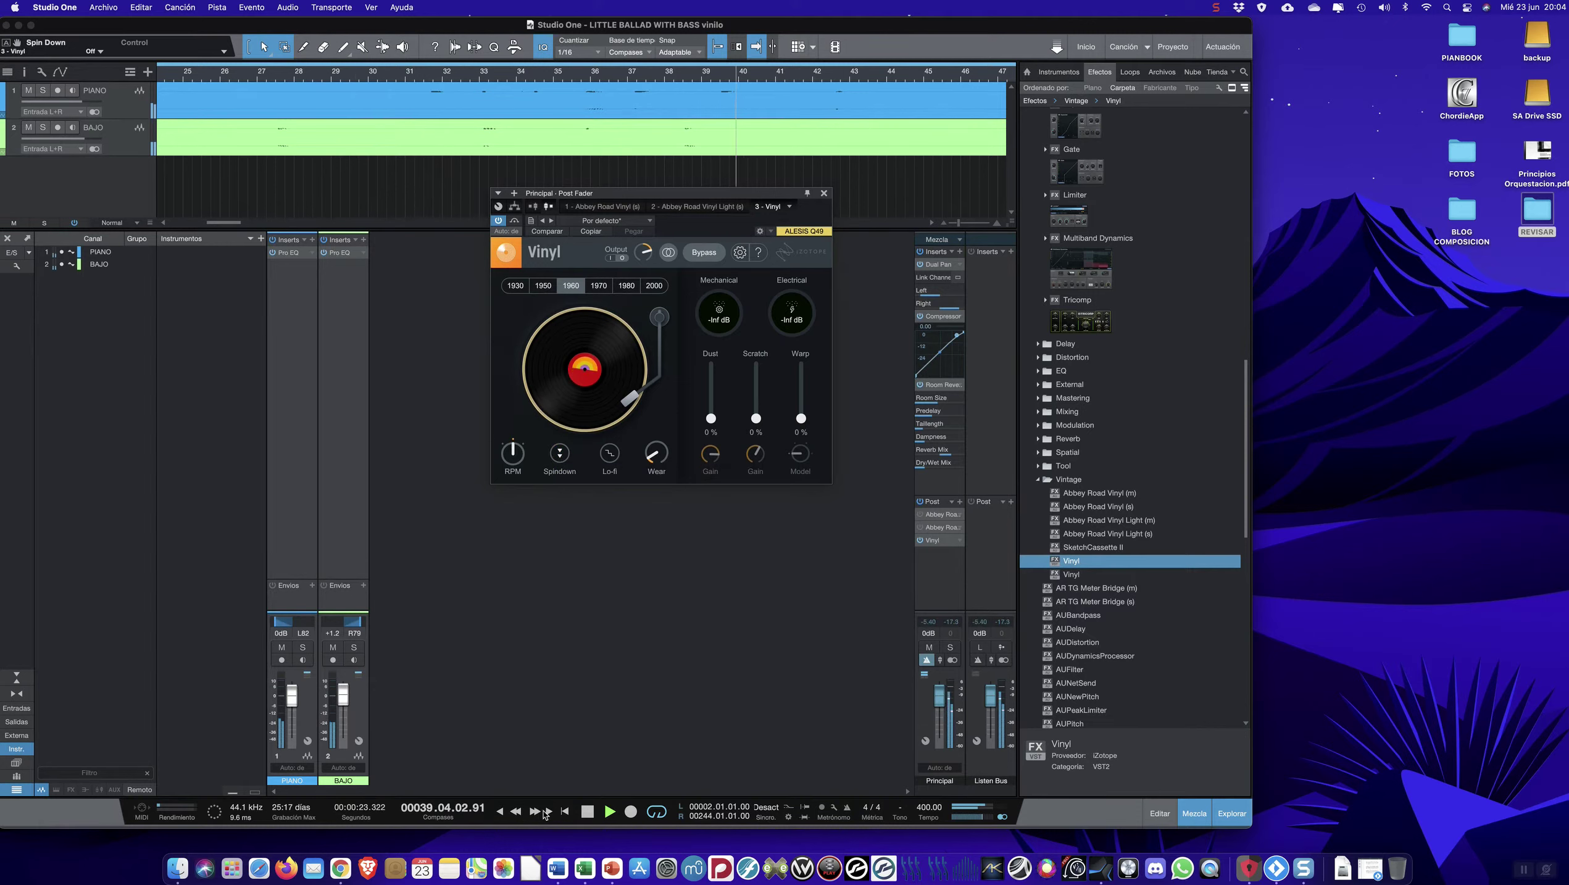
{"action": "left_click", "coordinate": [588, 812]}
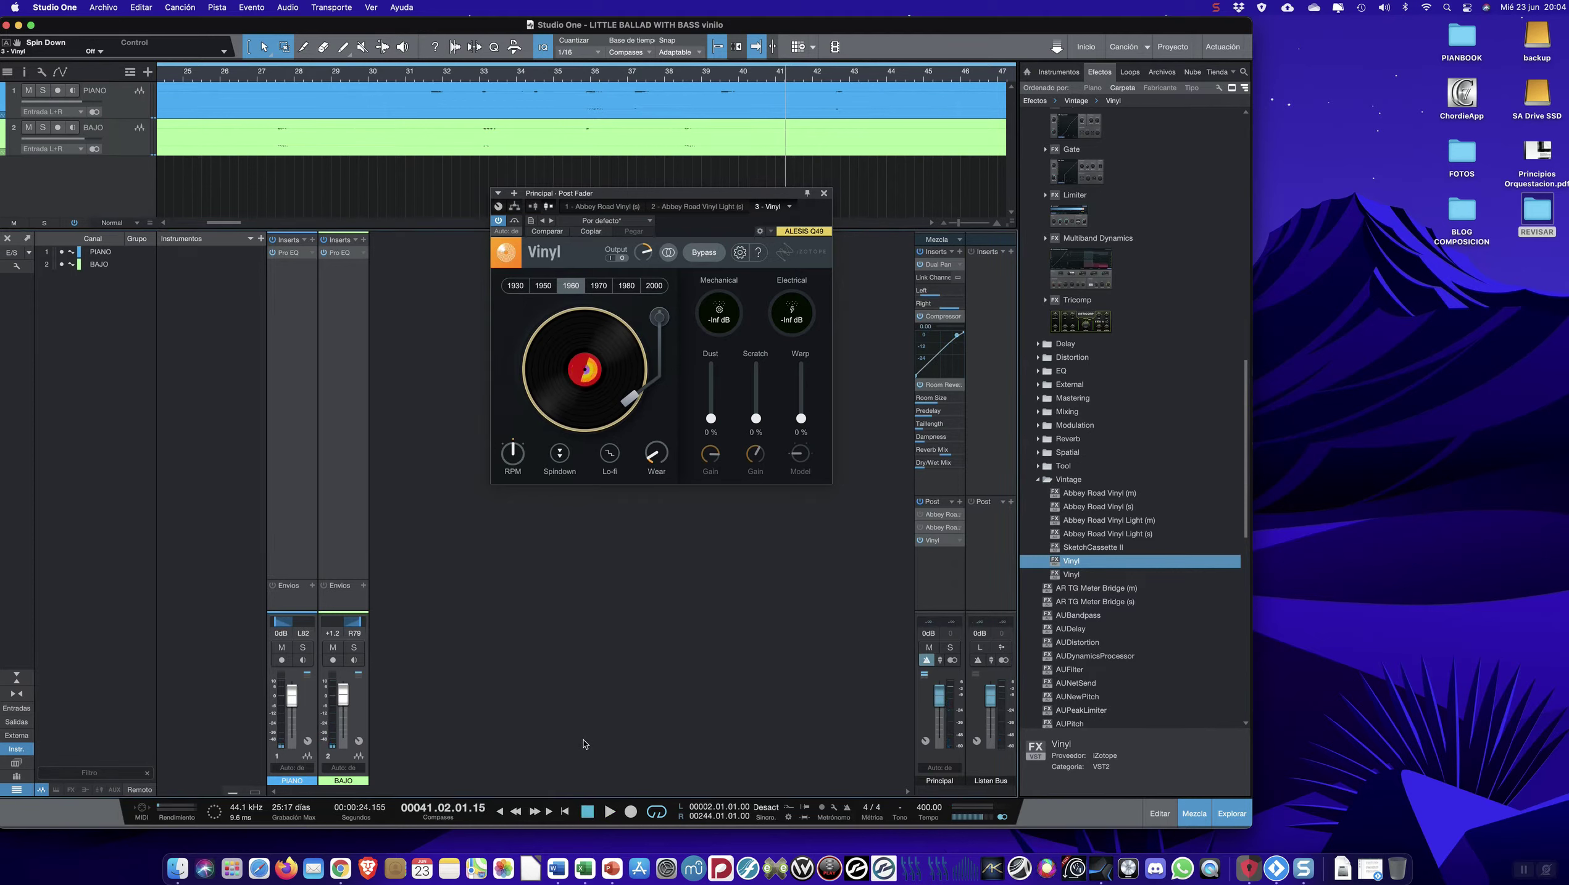
{"action": "left_click", "coordinate": [610, 454]}
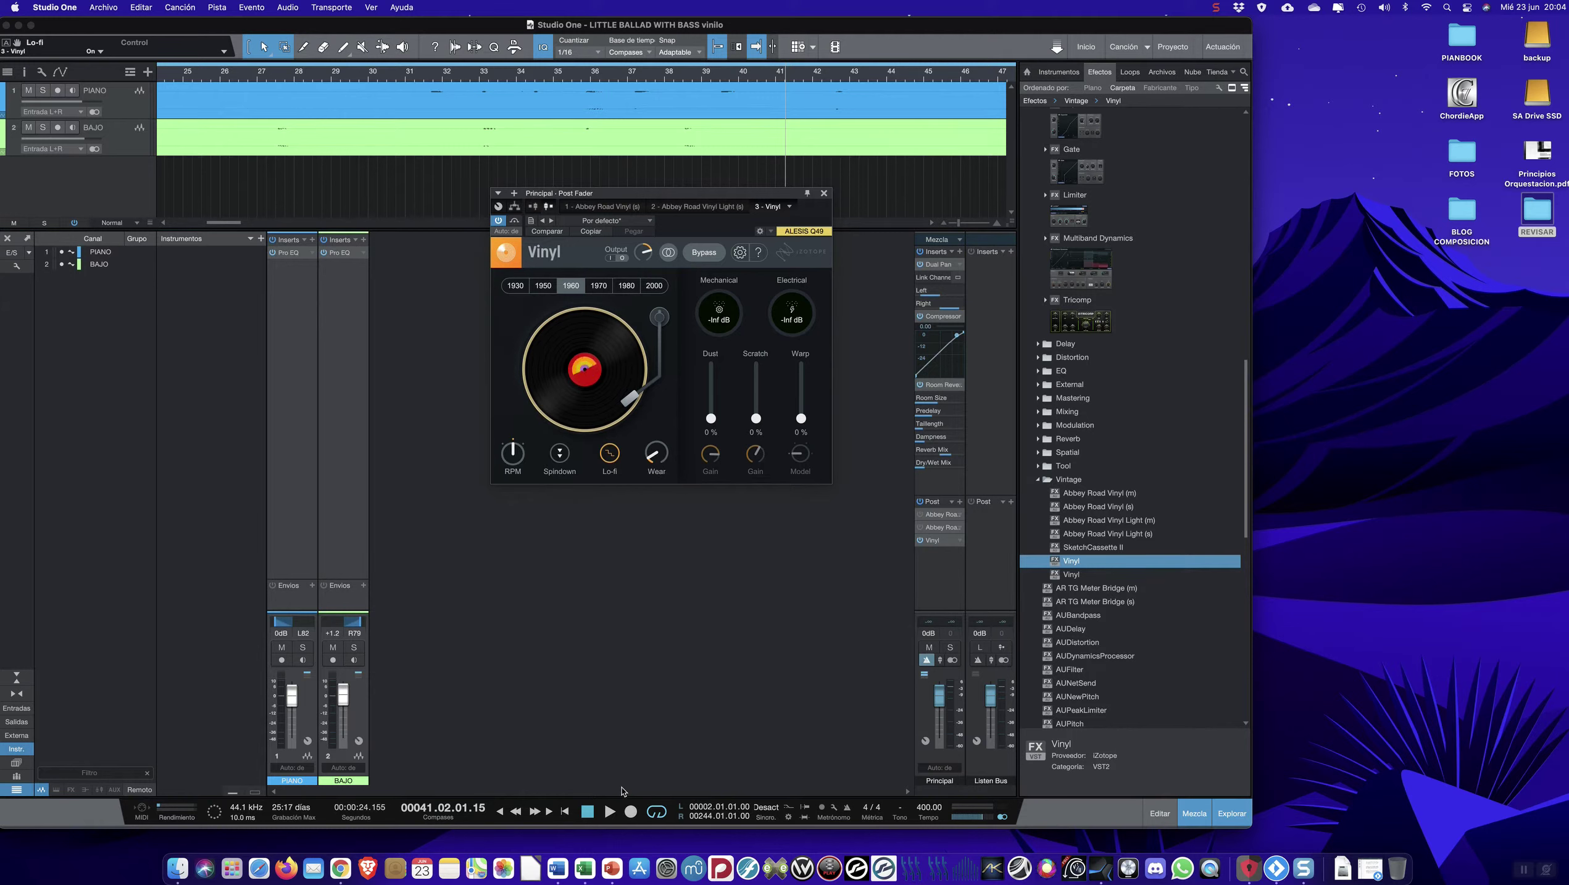
{"action": "left_click", "coordinate": [610, 811]}
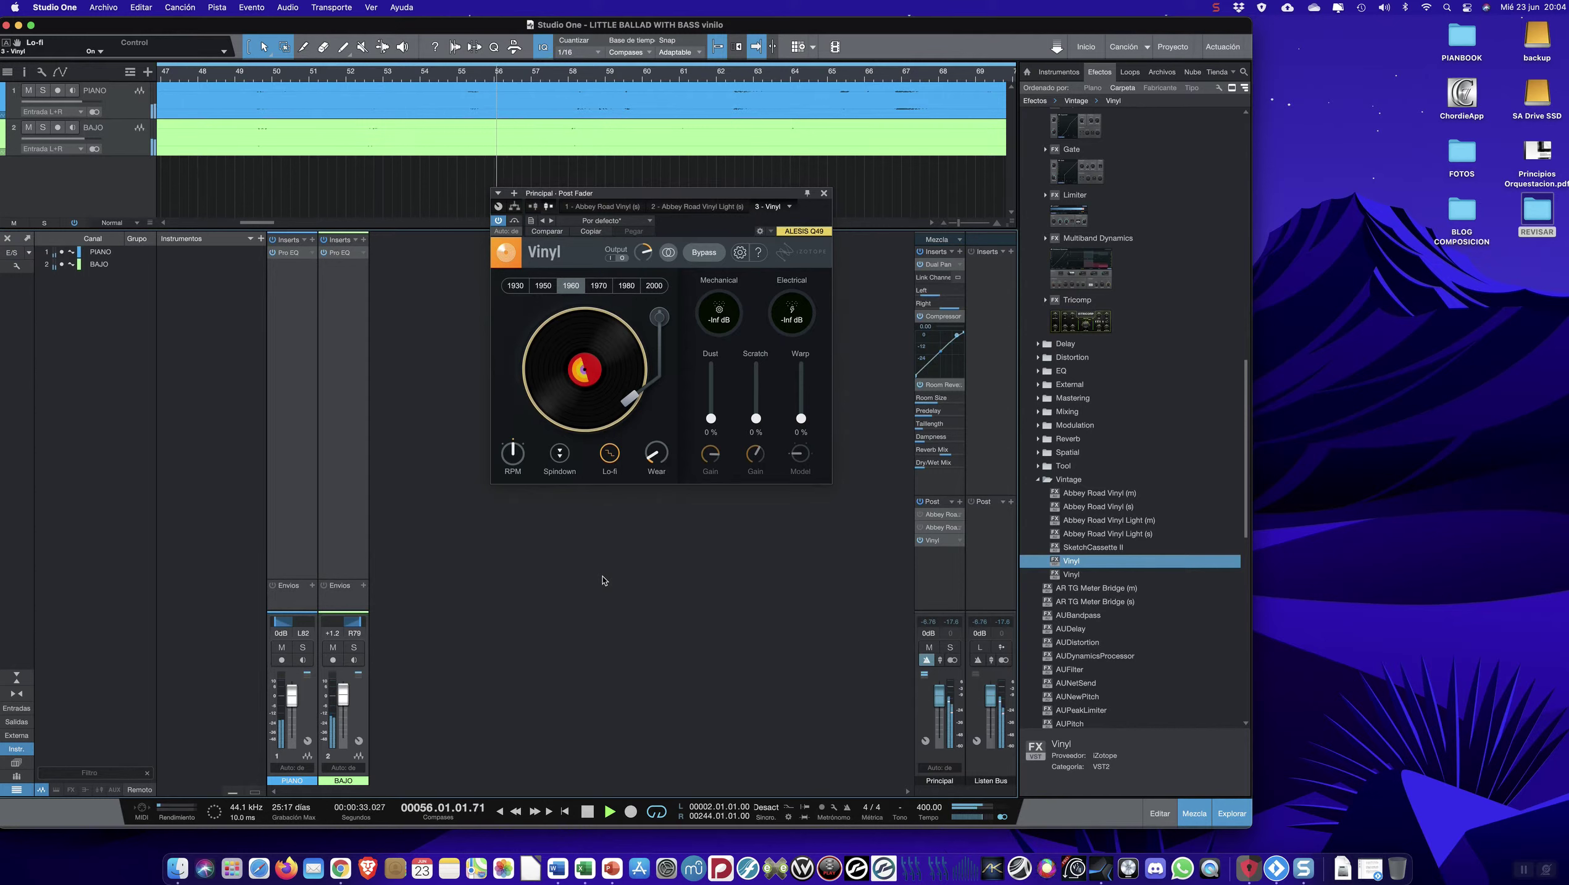
{"action": "left_click", "coordinate": [611, 455]}
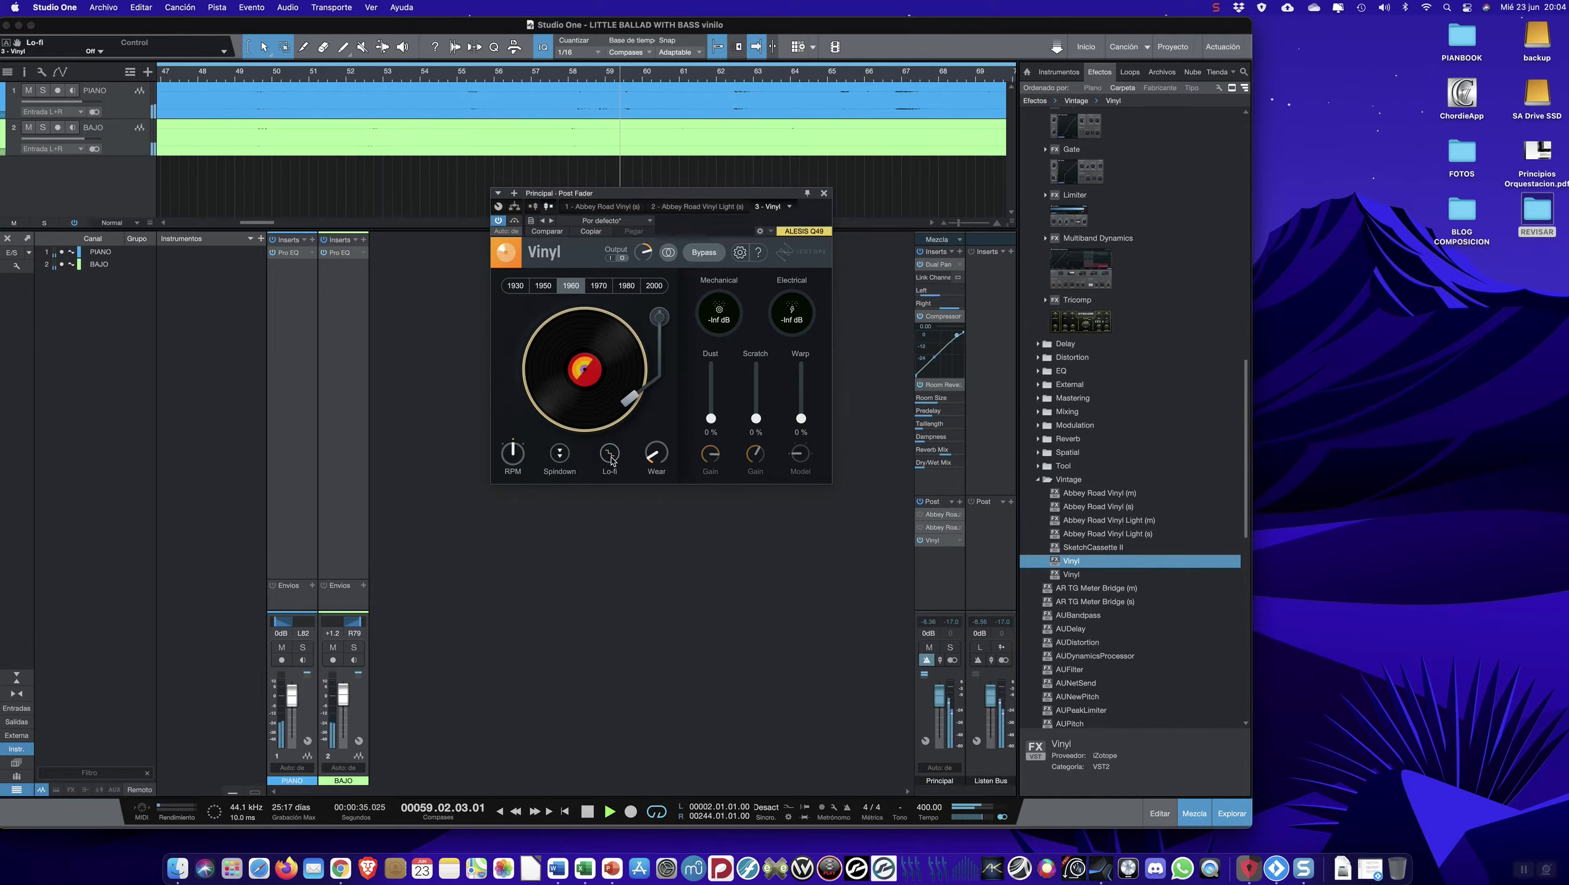
- Test the wear at 80% during playback, set it to 0%, and stop the song
{"action": "left_click_drag", "start_coordinate": [648, 461], "coordinate": [673, 353]}
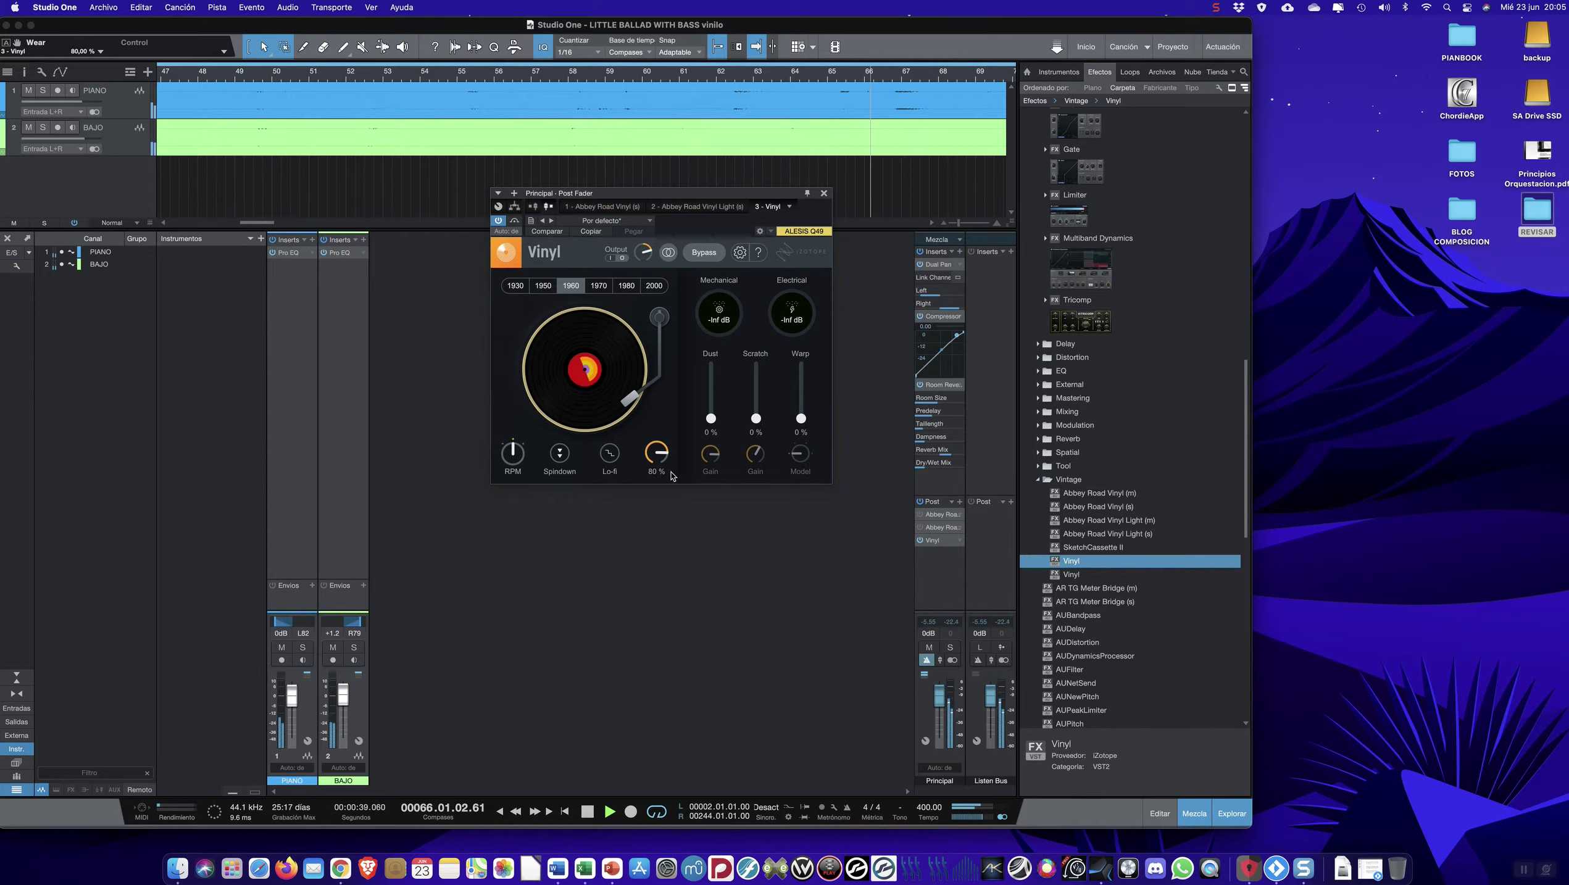
{"action": "left_click_drag", "start_coordinate": [667, 457], "coordinate": [693, 686]}
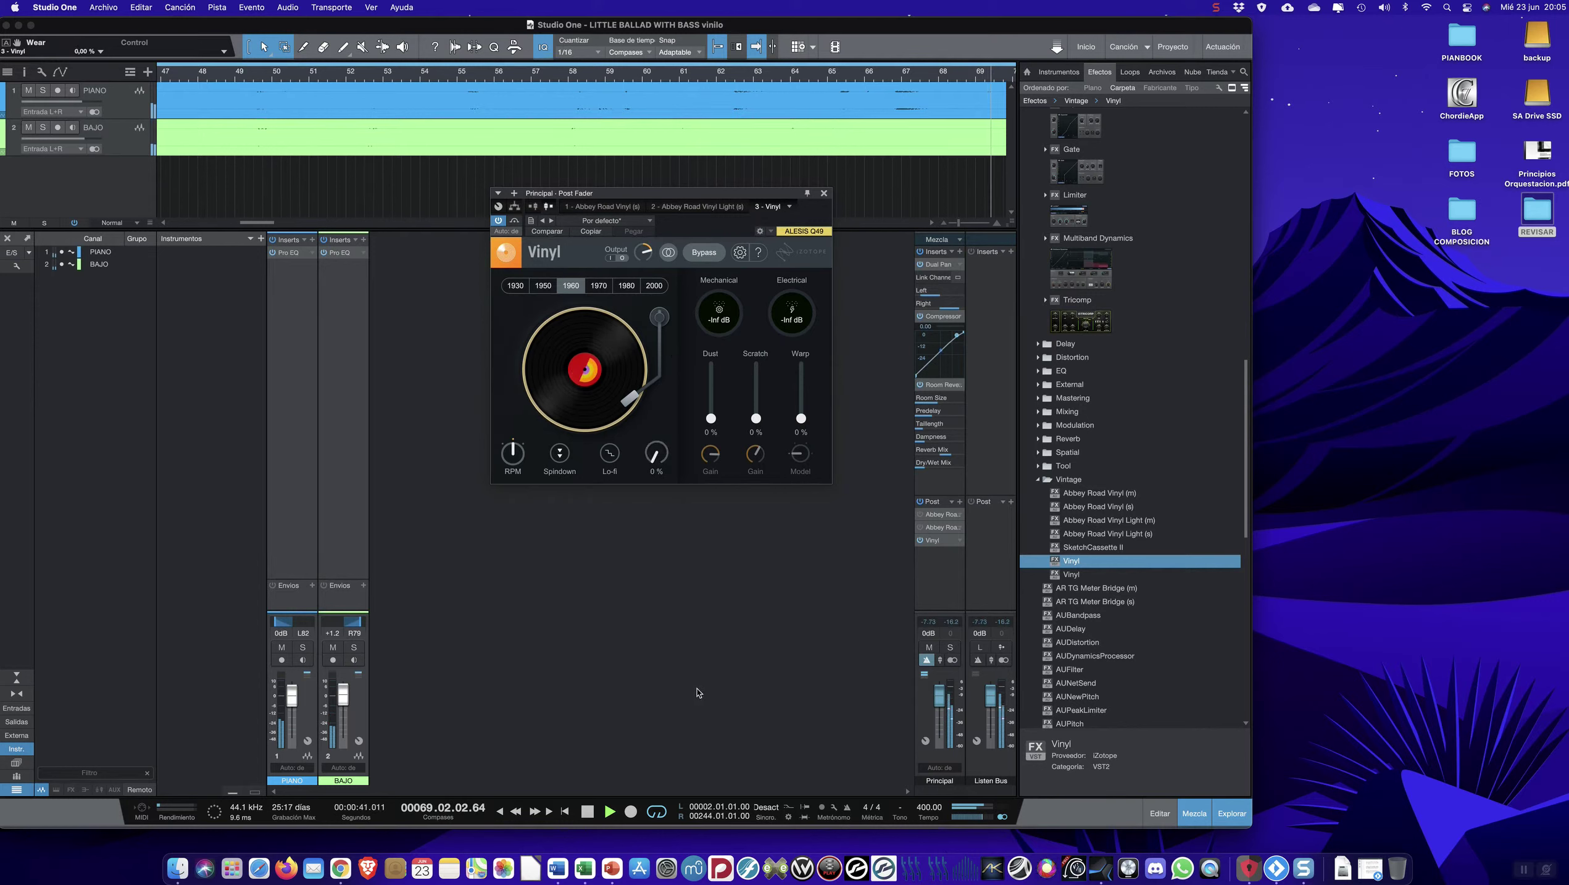
{"action": "left_click", "coordinate": [589, 813]}
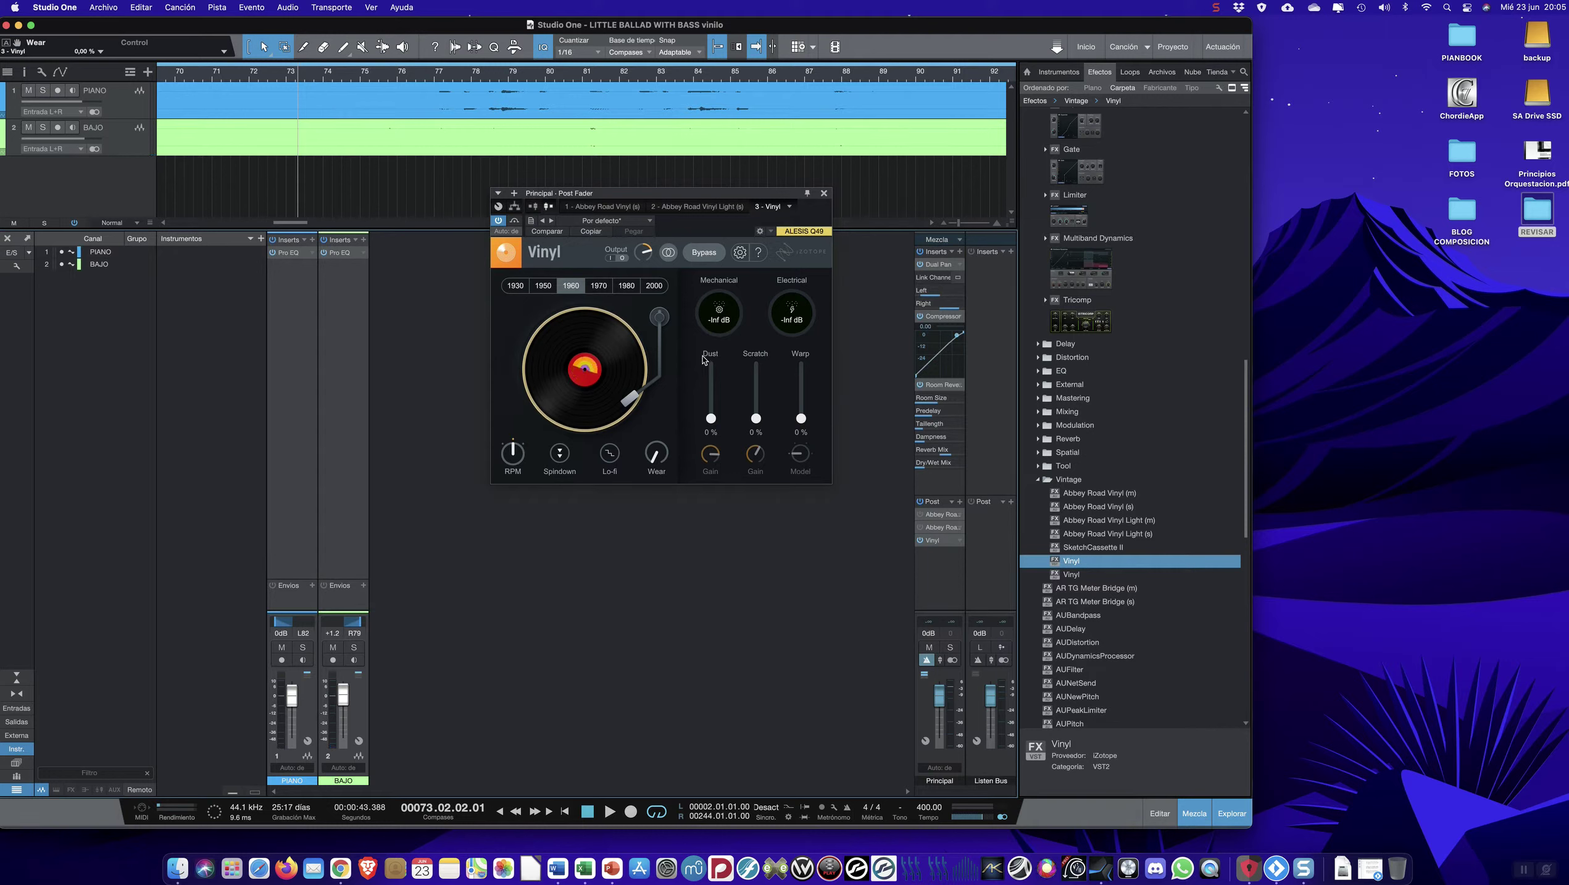
- Set the dust amount to 24%, the scratch amount to 25% with a gain of -18 dB, and the warp to 11%
{"action": "left_click_drag", "start_coordinate": [711, 422], "coordinate": [712, 413]}
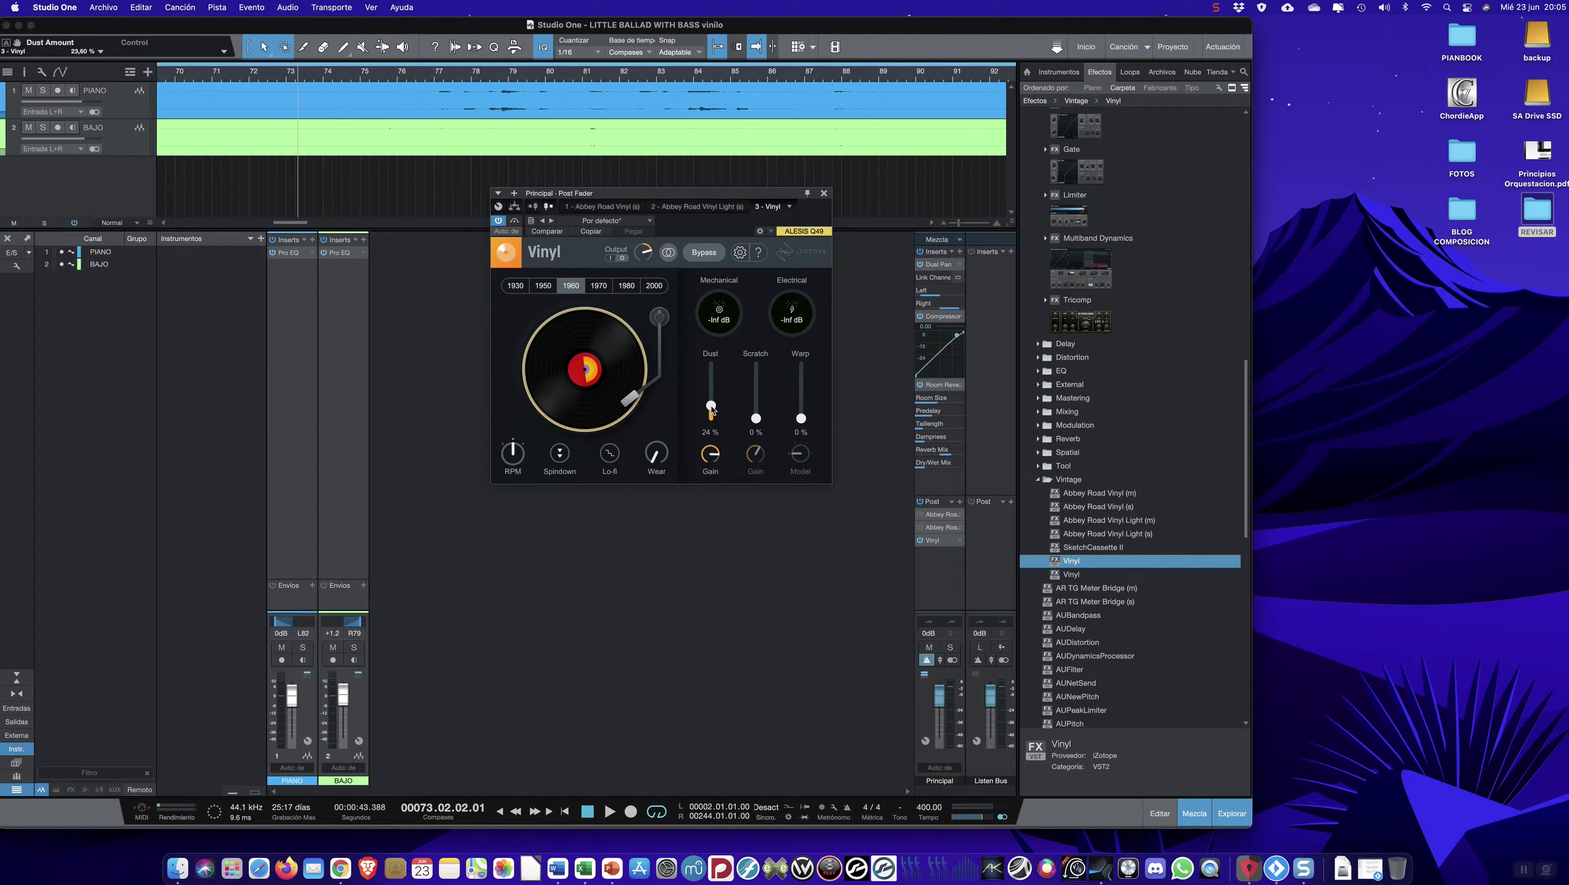
{"action": "left_click_drag", "start_coordinate": [756, 418], "coordinate": [759, 396]}
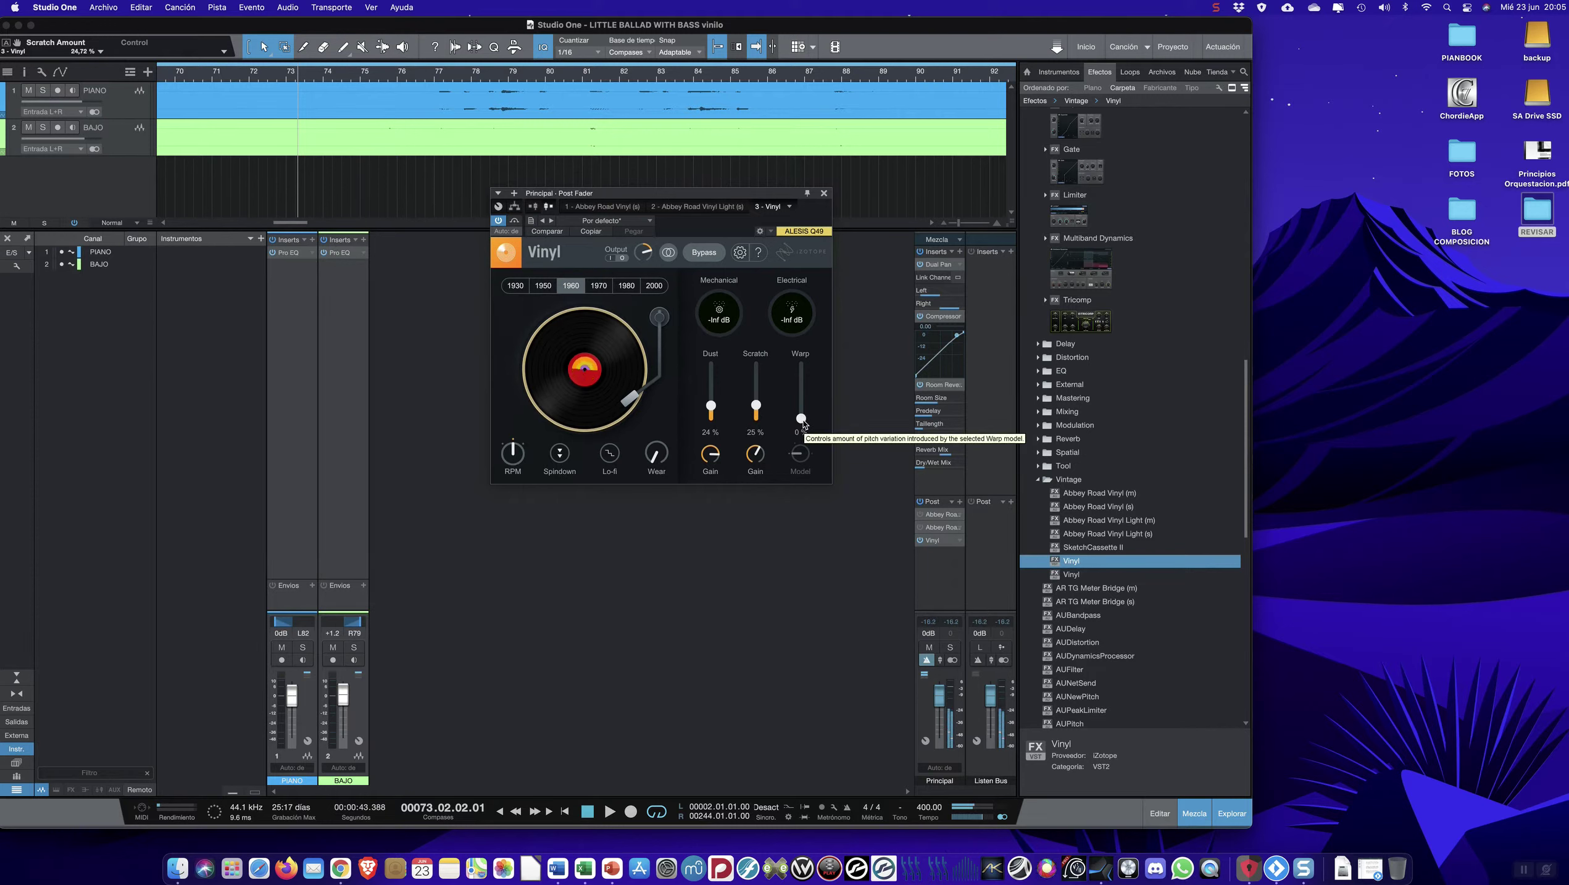
{"action": "left_click_drag", "start_coordinate": [800, 420], "coordinate": [761, 447]}
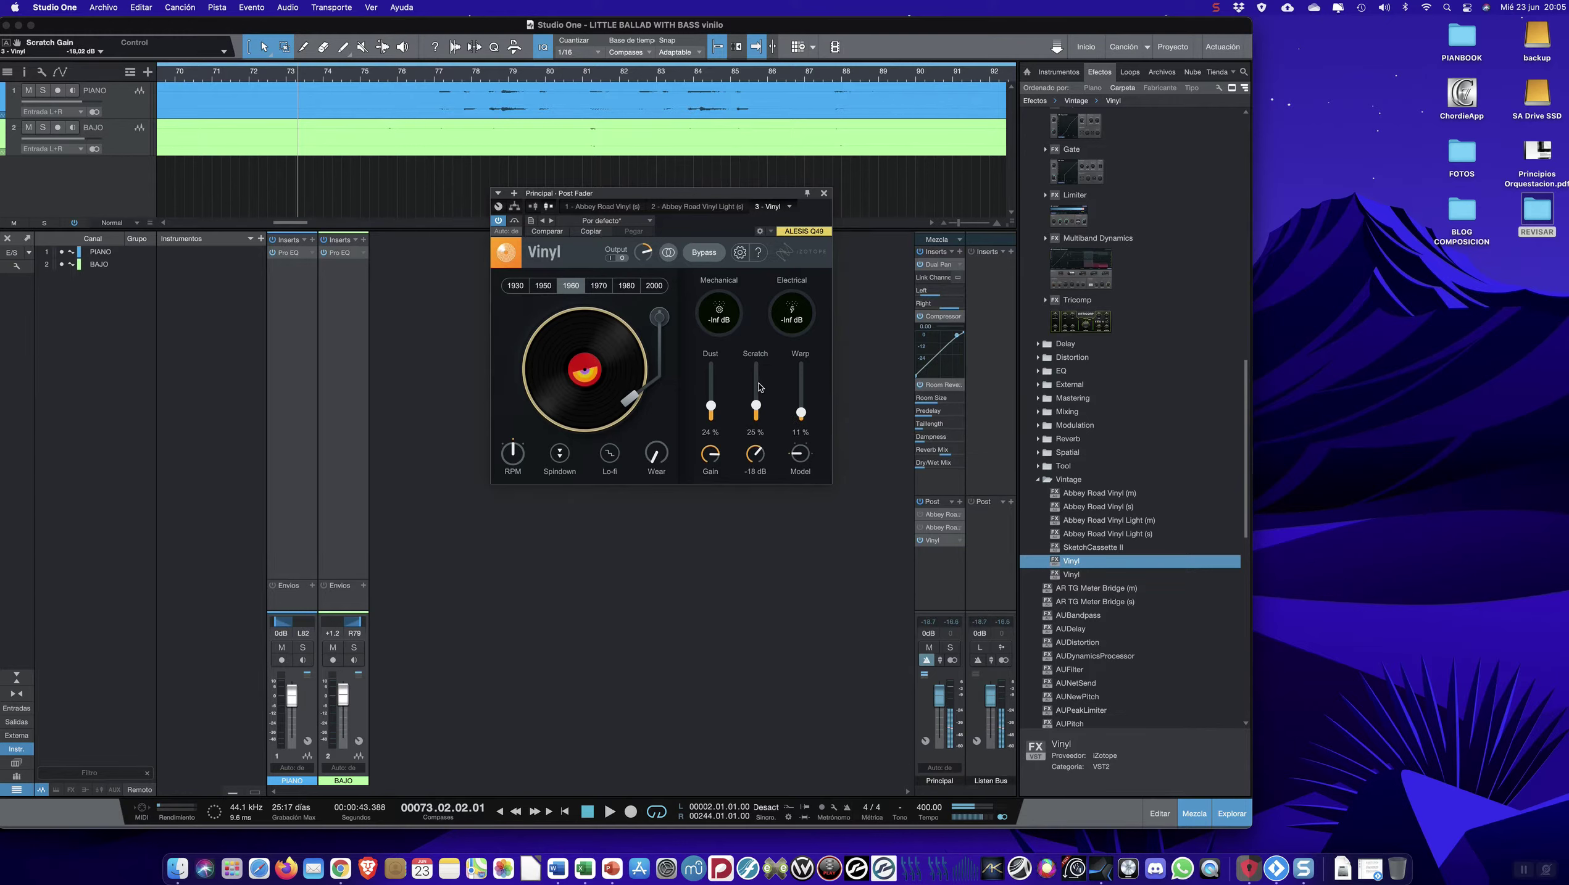
- Raise the mechanical noise to -24 dB, and lower the scratch amount to 11% while playing the song
{"action": "left_click_drag", "start_coordinate": [716, 337], "coordinate": [719, 313]}
{"action": "left_click", "coordinate": [610, 811]}
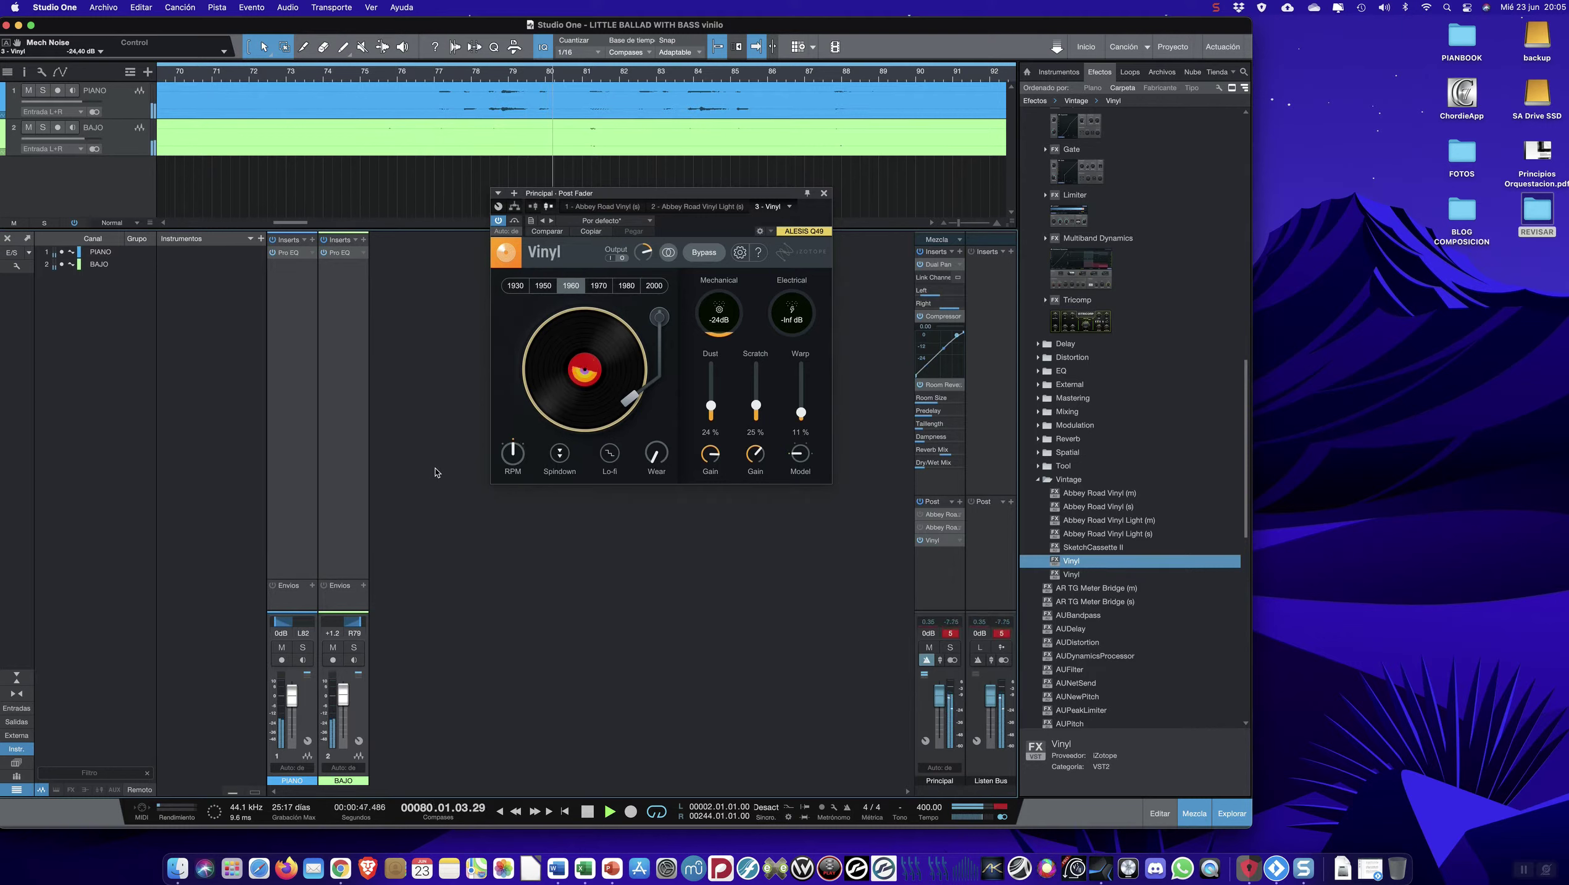
{"action": "left_click_drag", "start_coordinate": [755, 406], "coordinate": [756, 415]}
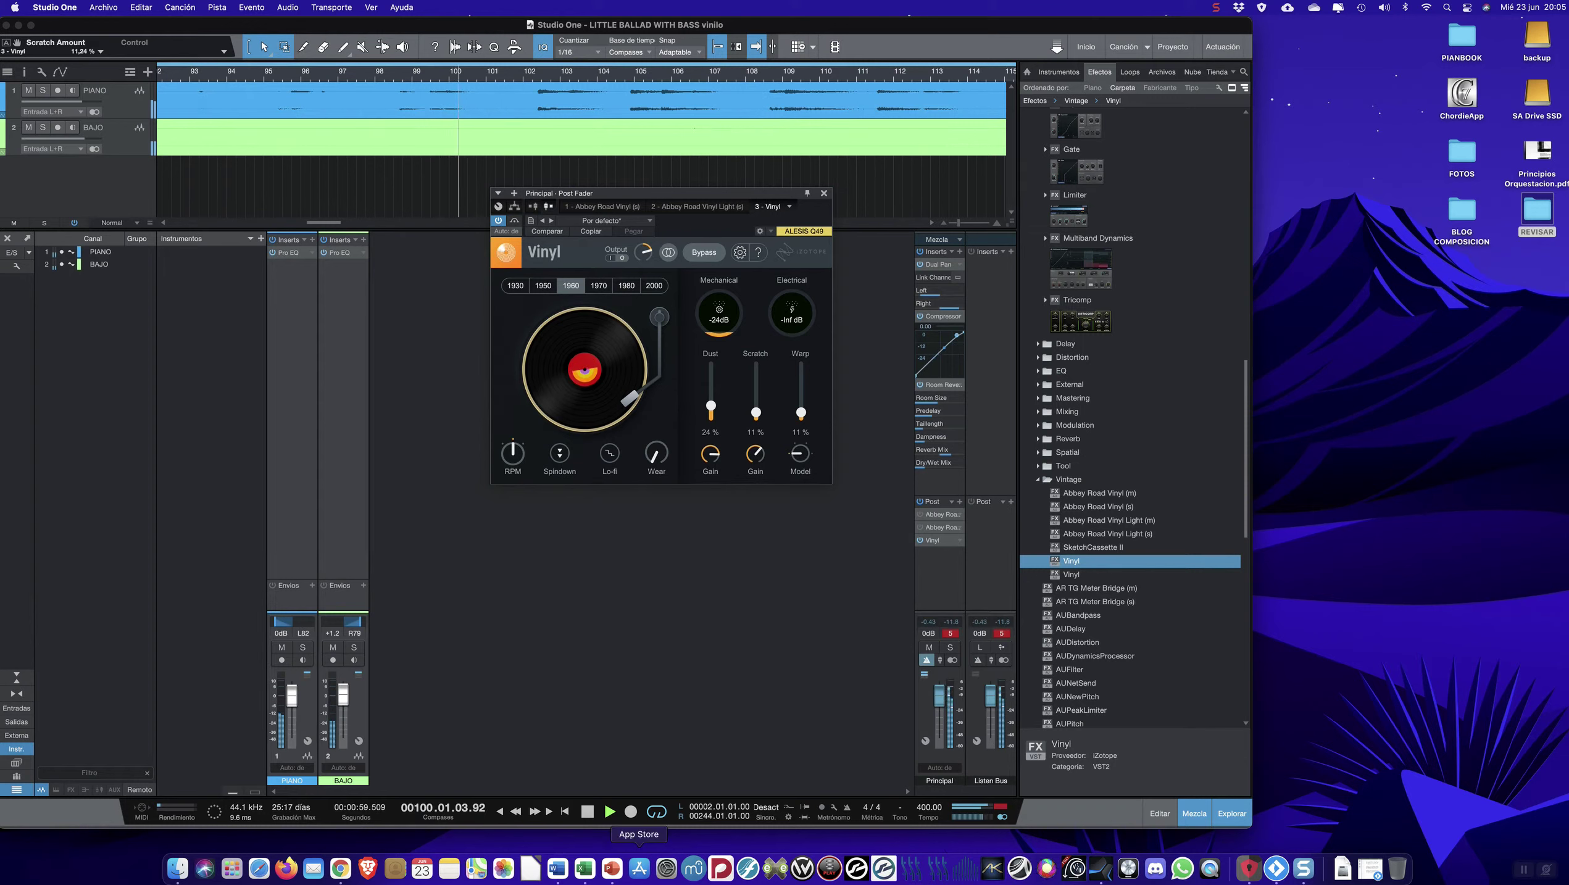
{"action": "left_click", "coordinate": [587, 812]}
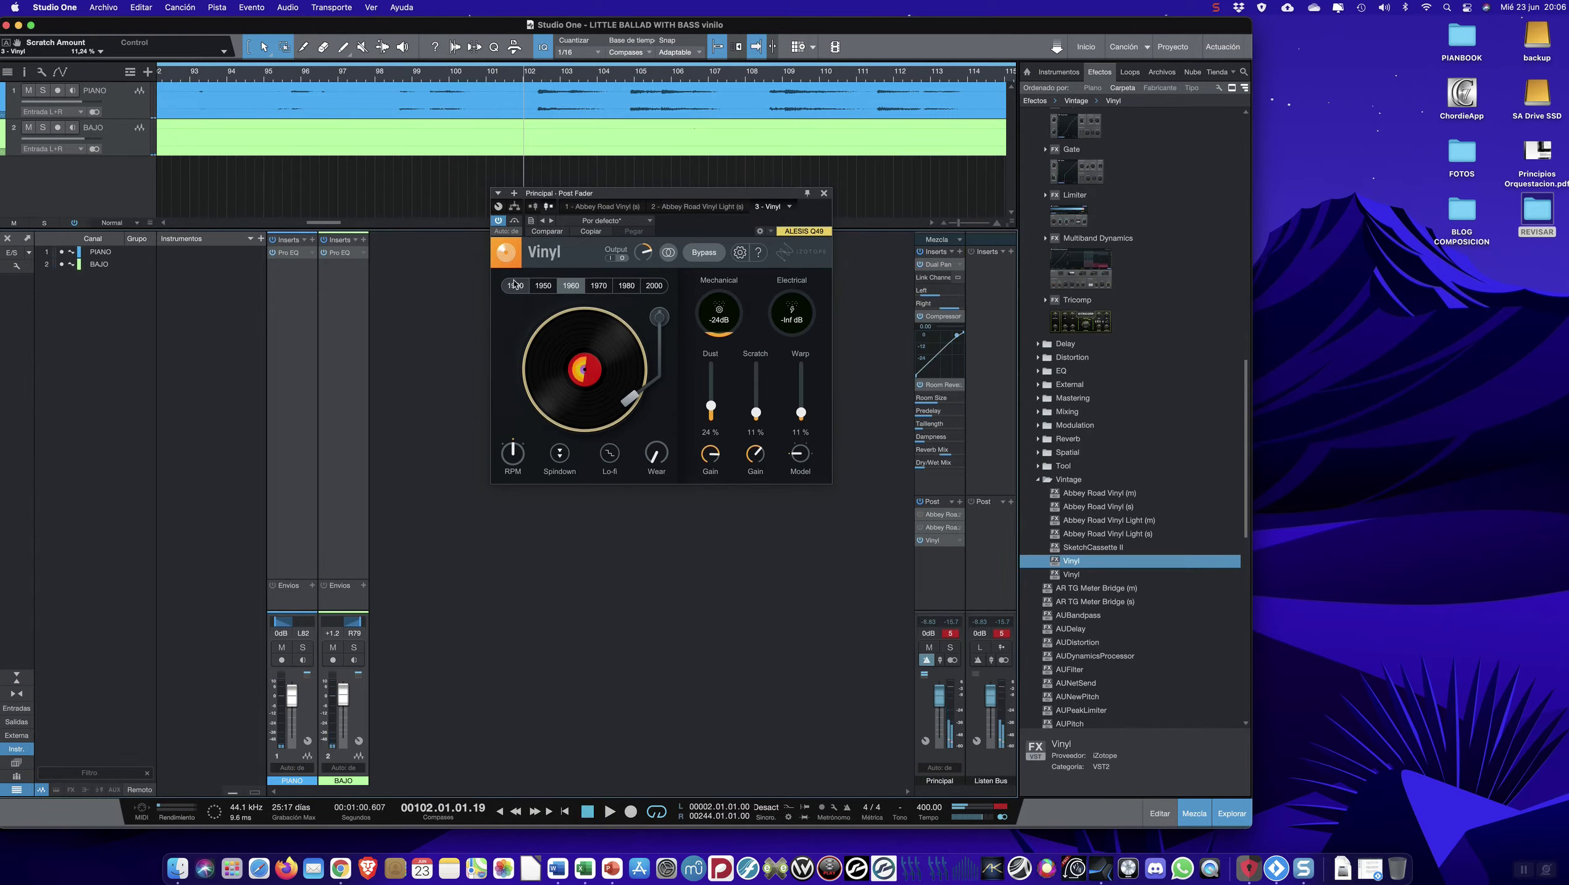
- Play the song with the 1930, 2000, 1980 and 1970 record player decades, and return to 1960
{"action": "left_click", "coordinate": [610, 812]}
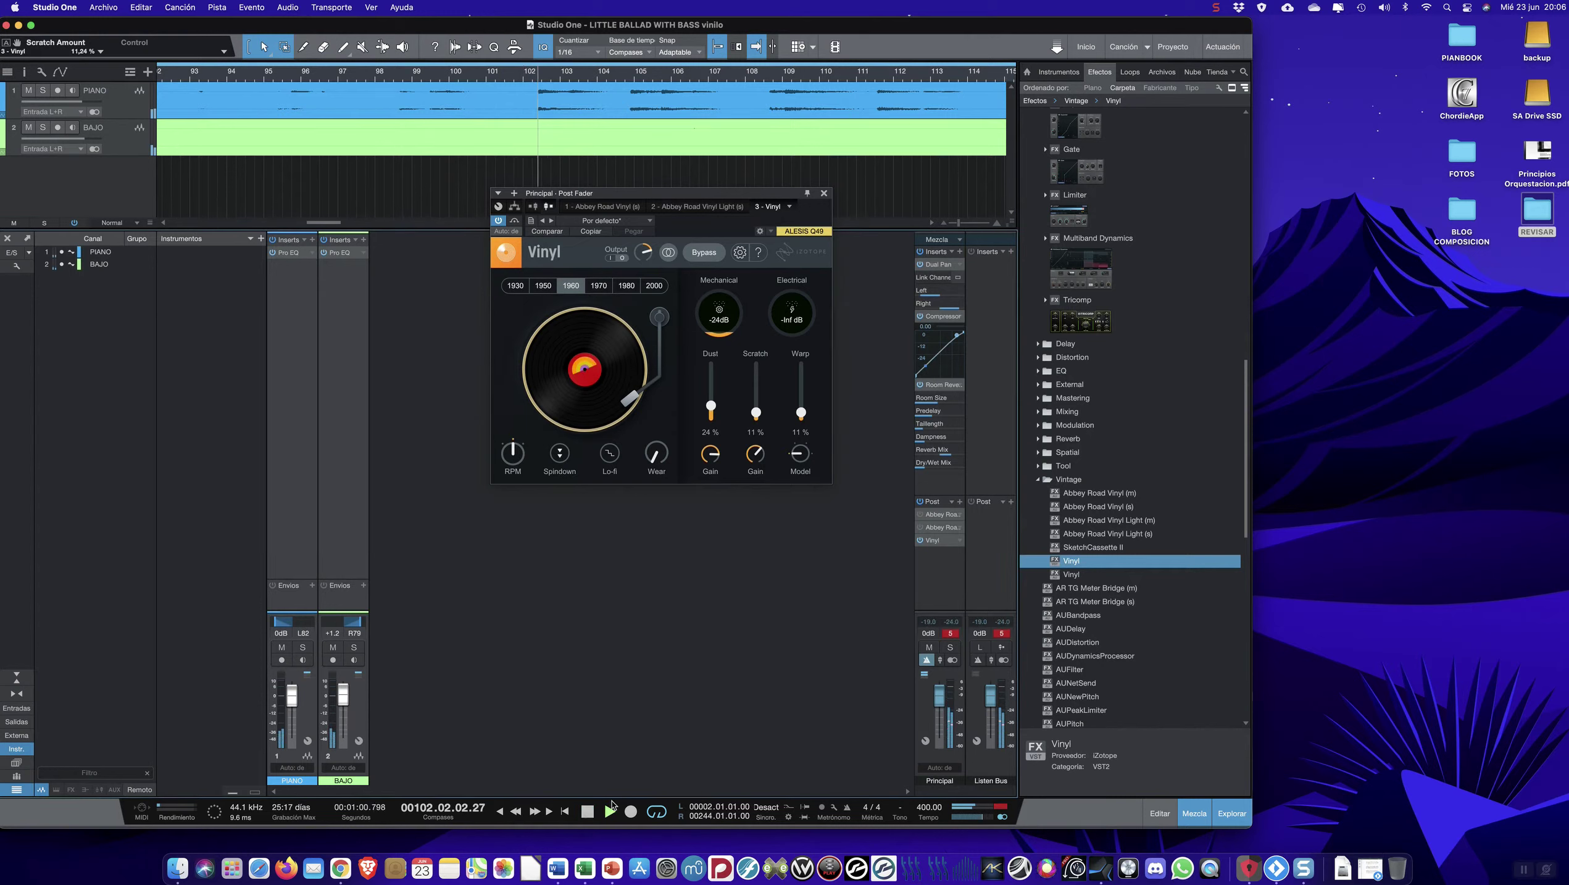
{"action": "left_click", "coordinate": [515, 290]}
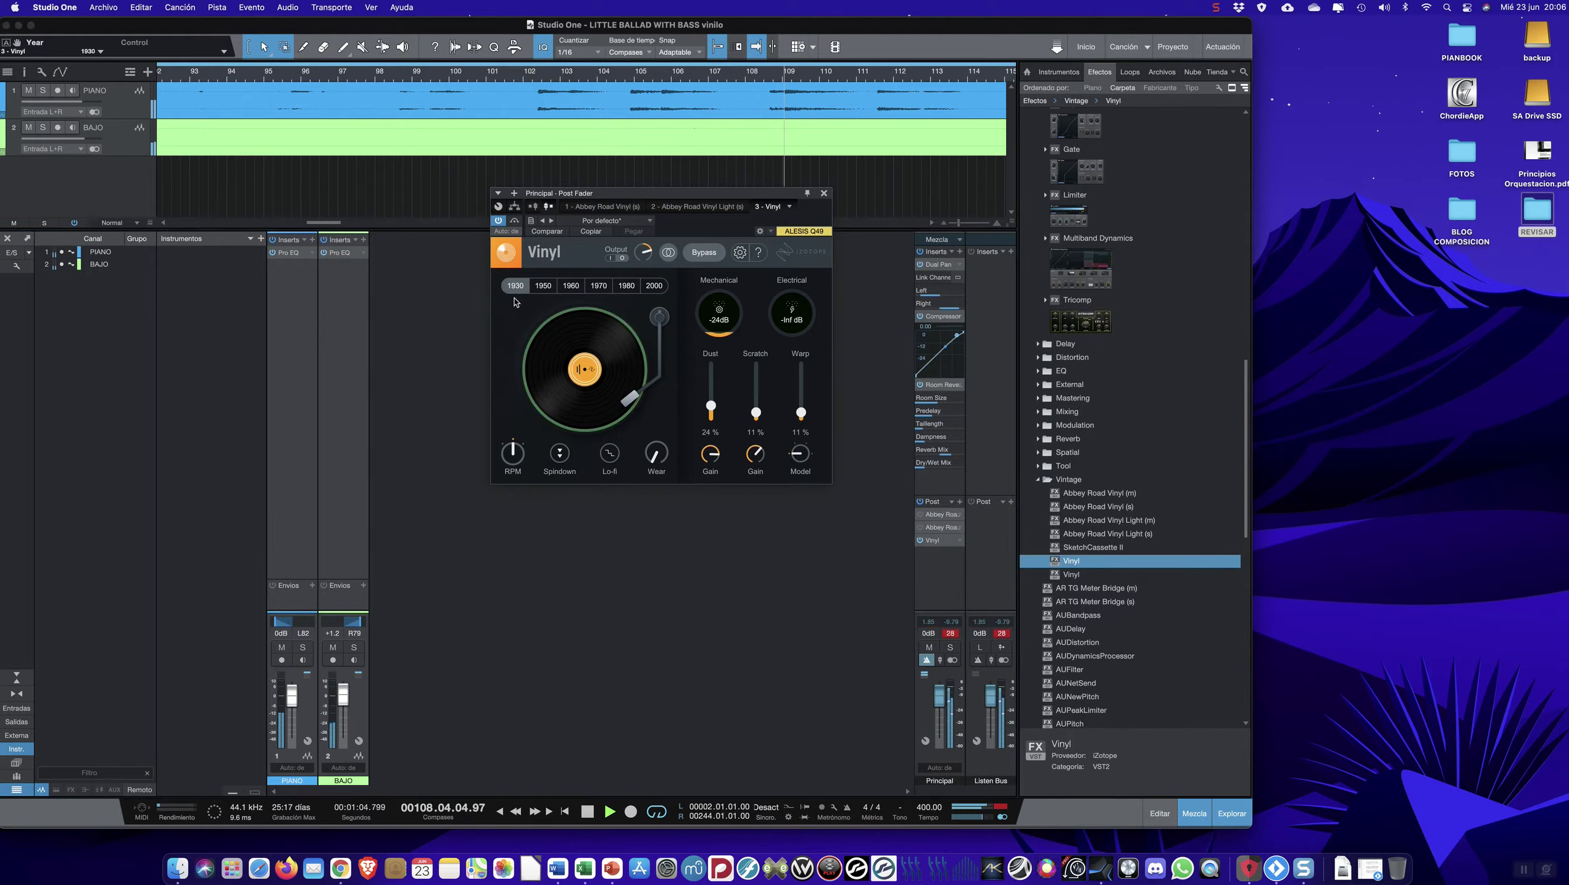
{"action": "left_click", "coordinate": [659, 289]}
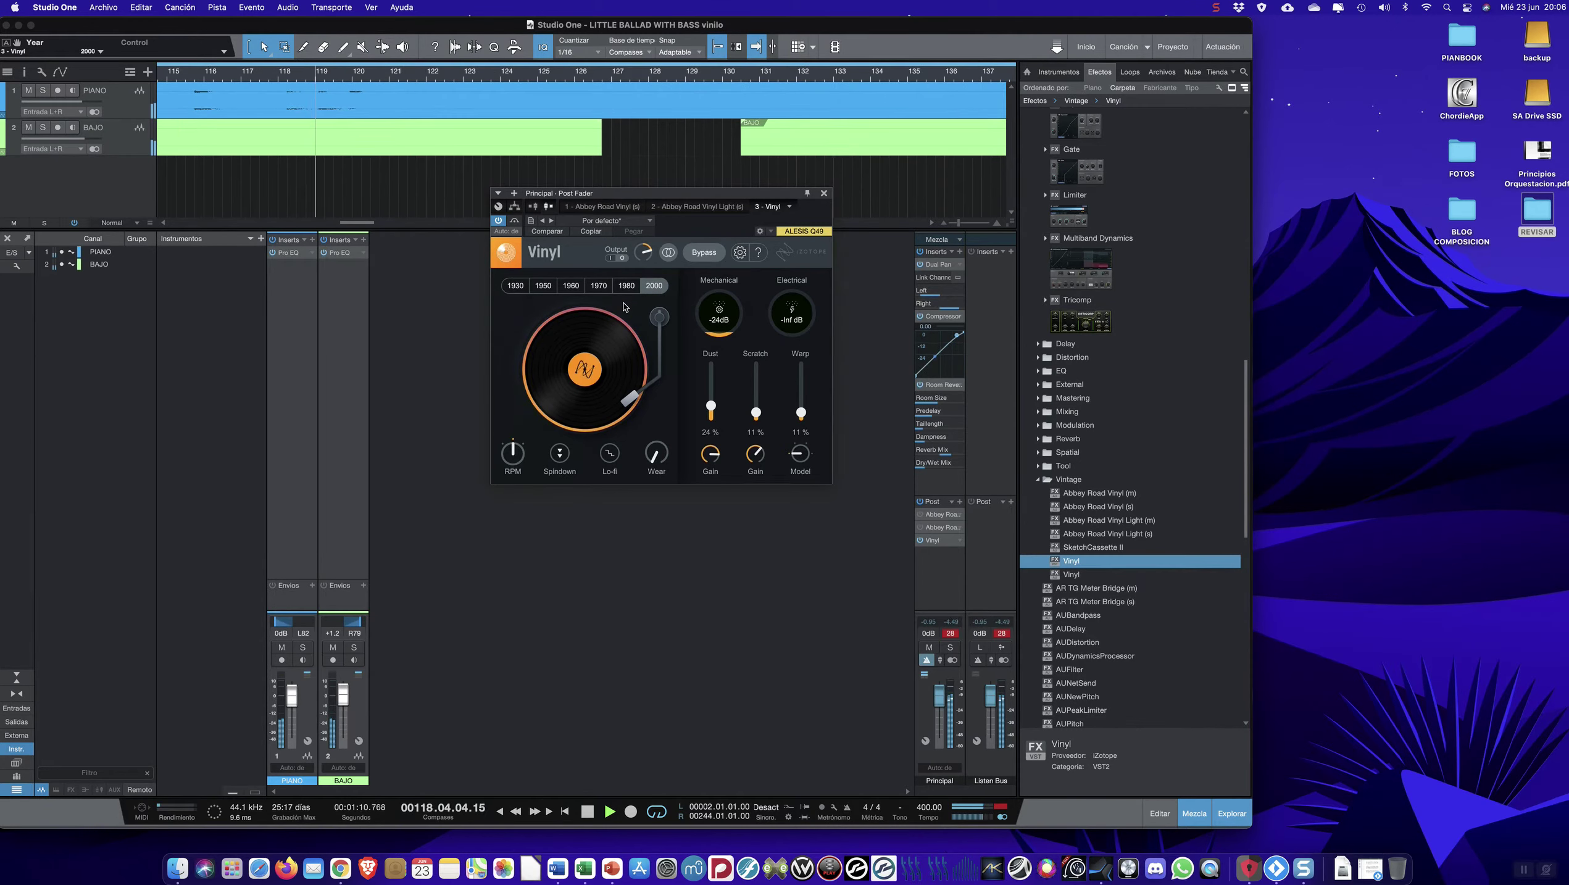
{"action": "left_click", "coordinate": [627, 287]}
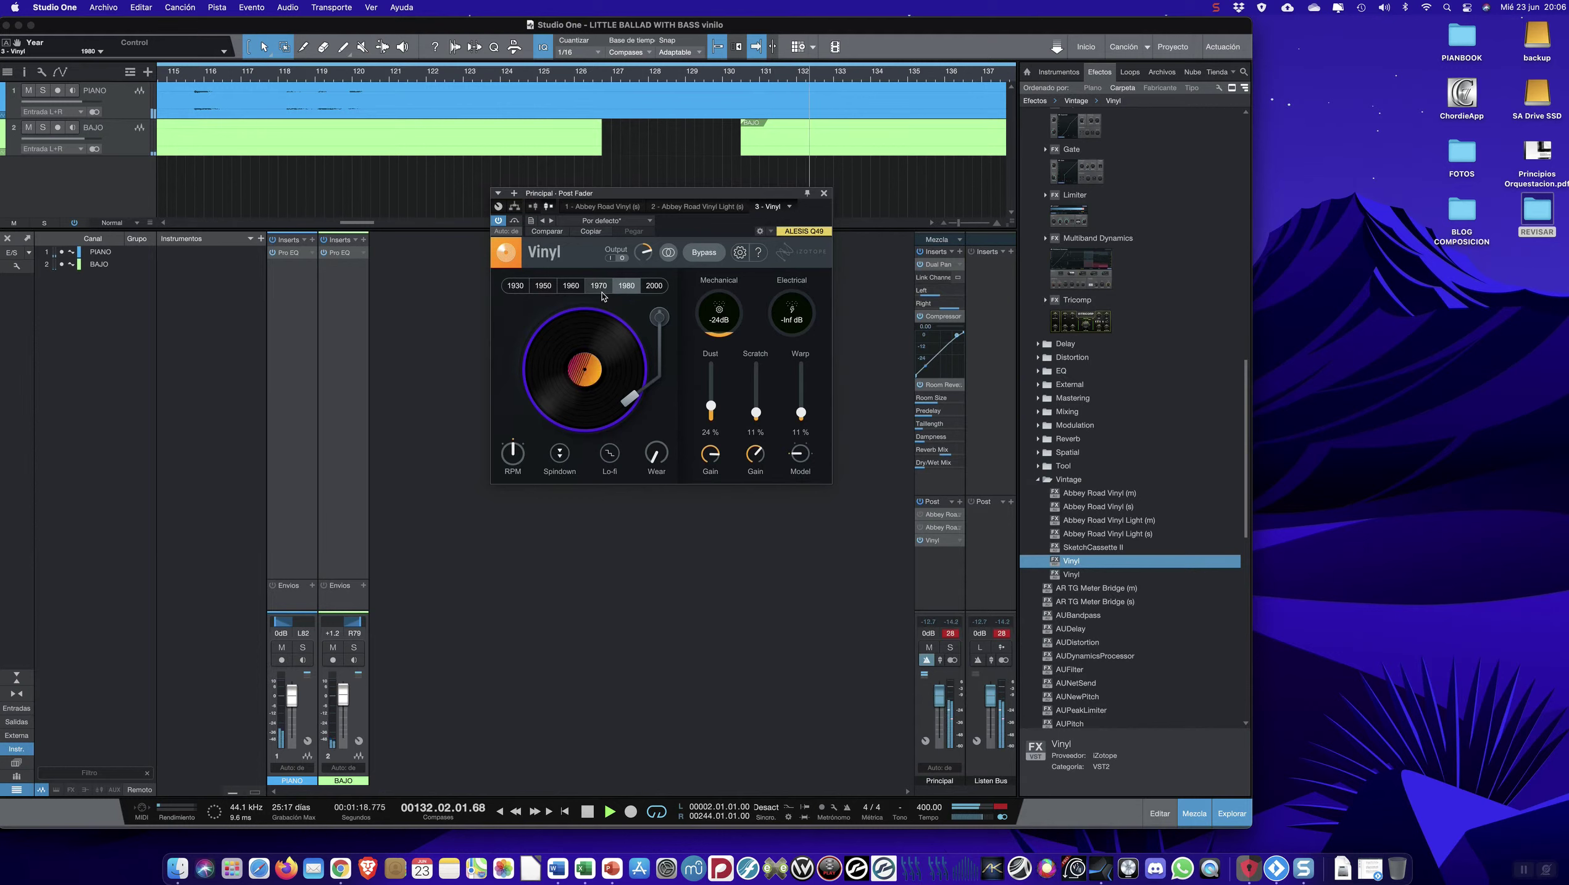
{"action": "left_click", "coordinate": [598, 286]}
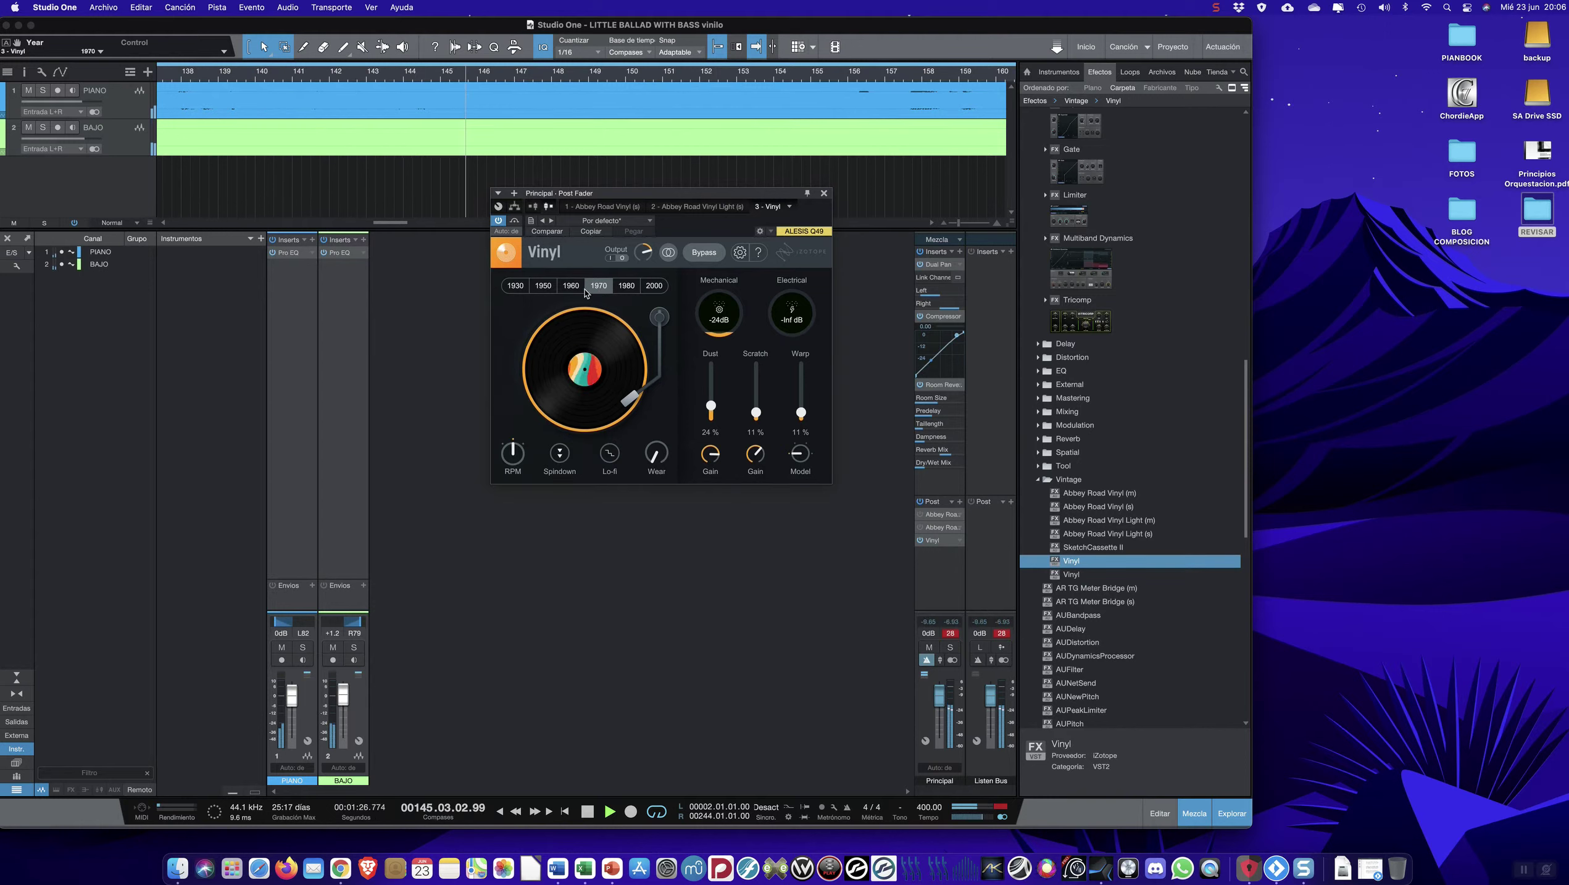
{"action": "left_click", "coordinate": [571, 289]}
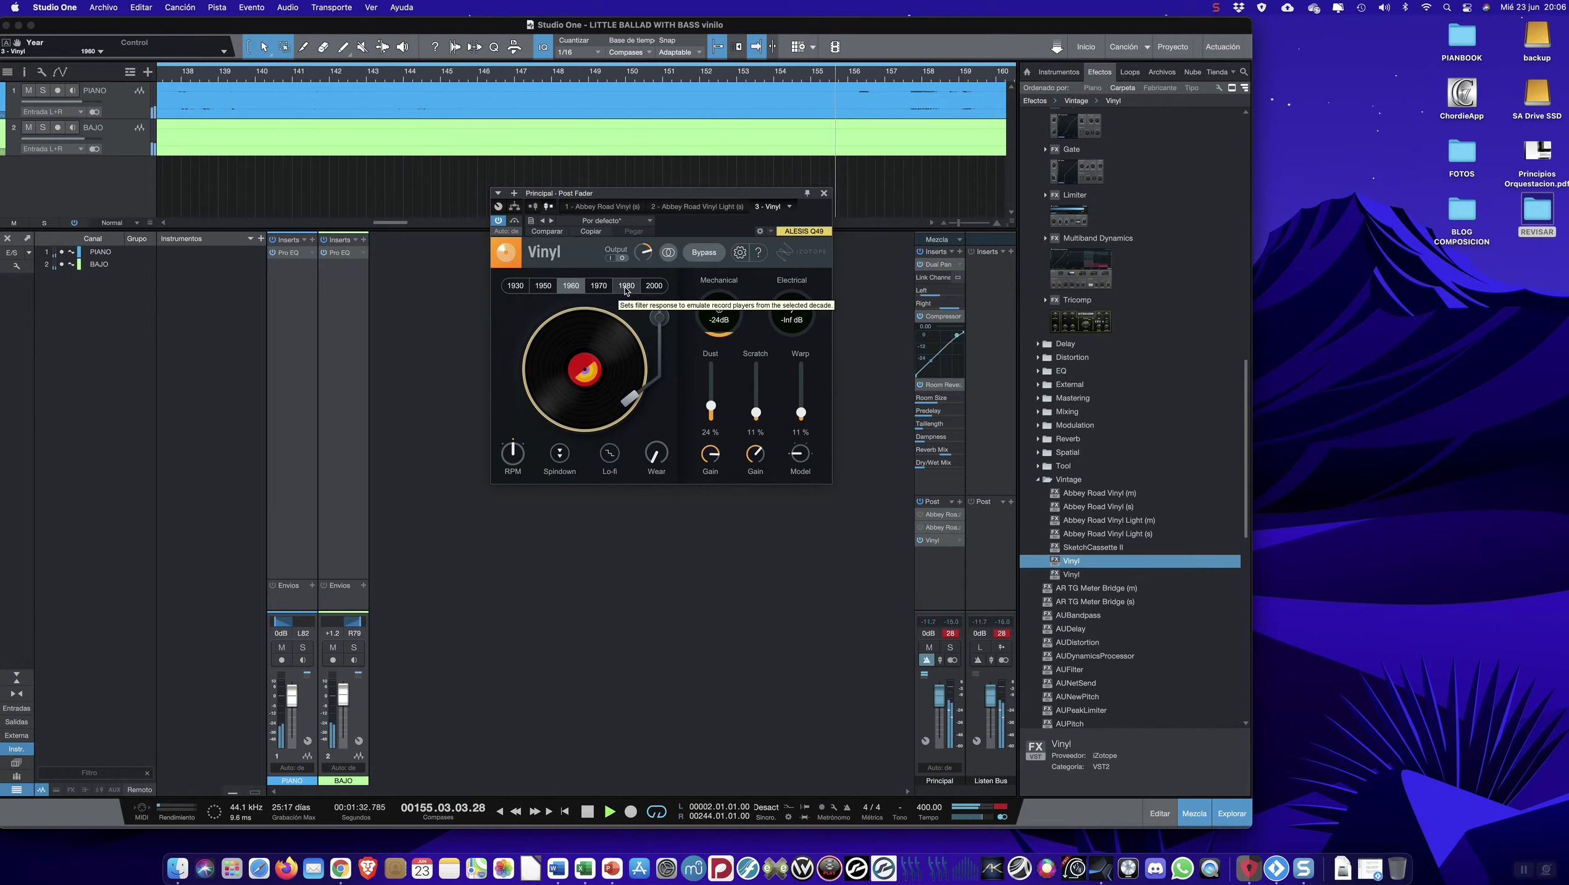
- Turn on Spindown during playback, try the 1980 decade, and set the decade to 2000 before restarting playback
{"action": "left_click", "coordinate": [560, 454]}
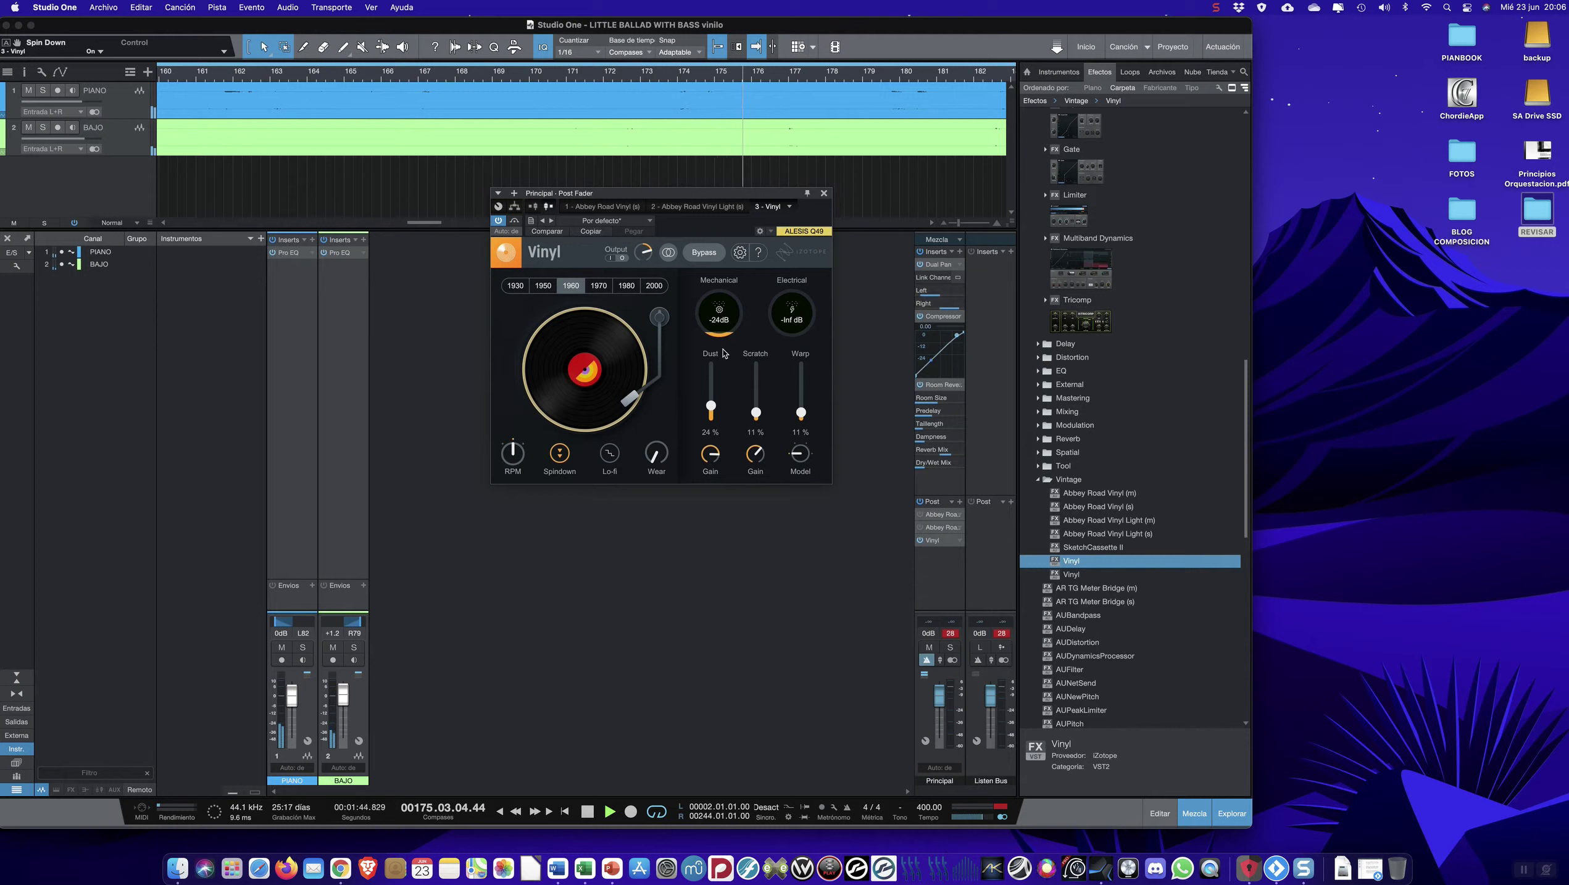
{"action": "left_click", "coordinate": [626, 285]}
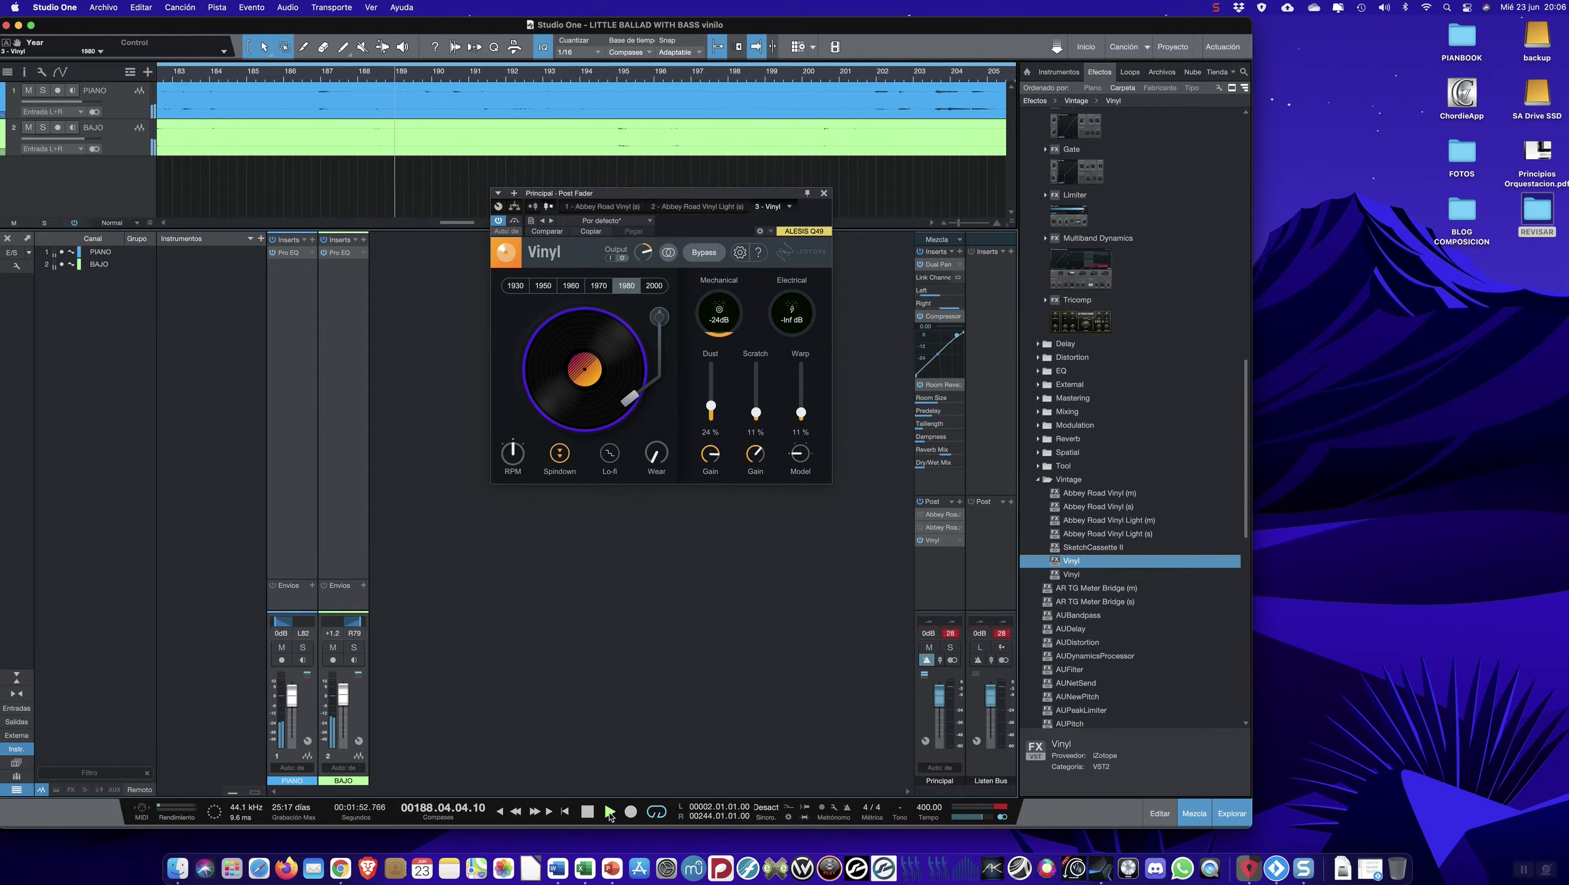
{"action": "left_click", "coordinate": [654, 286]}
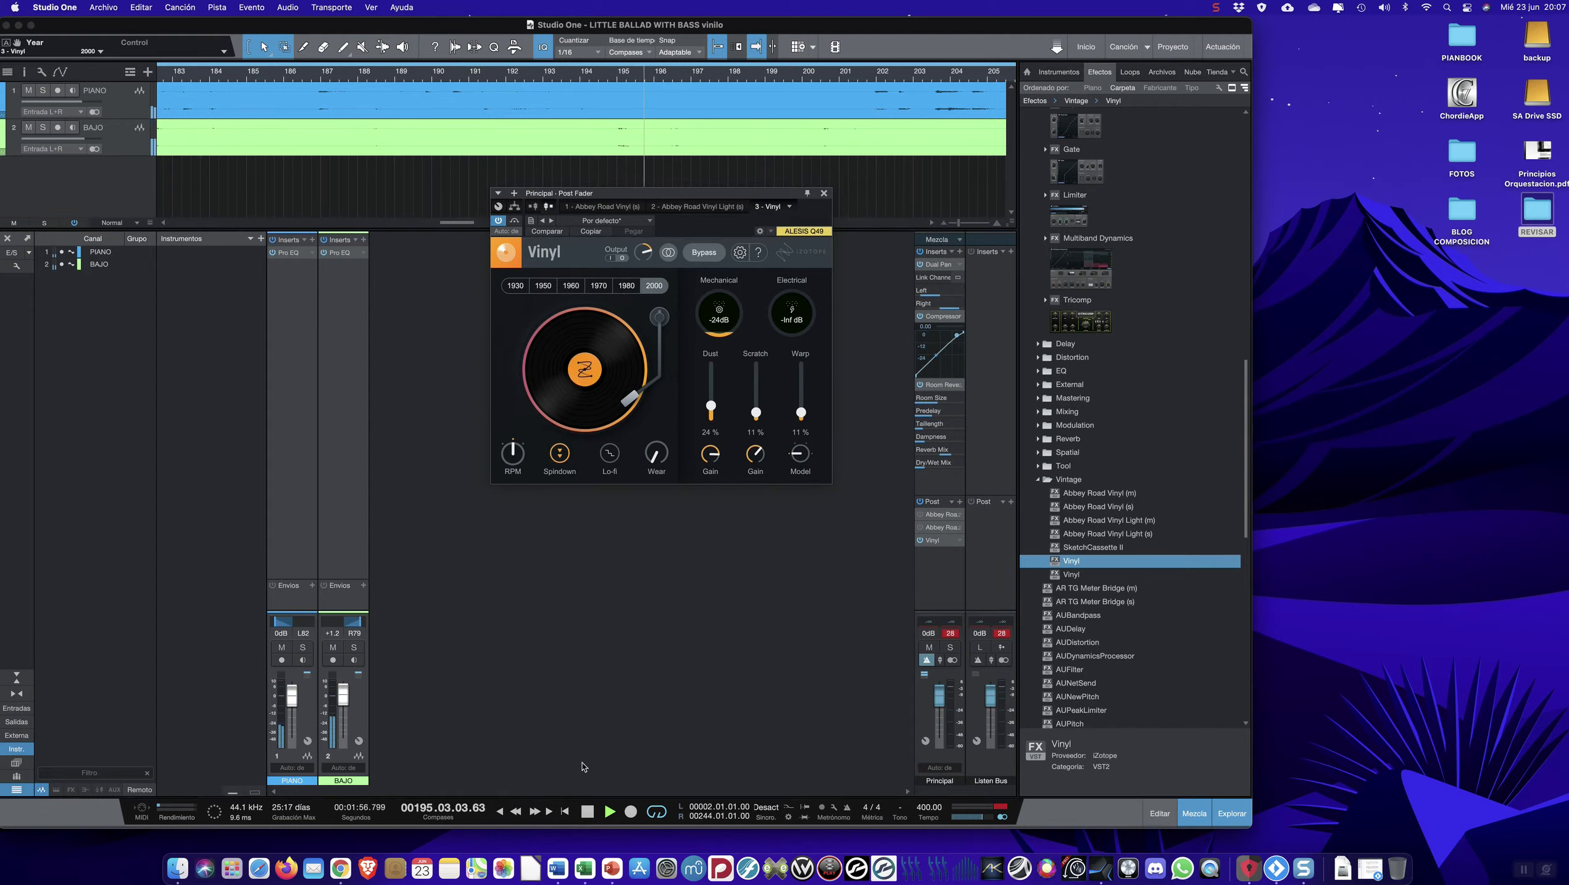
{"action": "left_click", "coordinate": [588, 813]}
{"action": "left_click", "coordinate": [610, 813]}
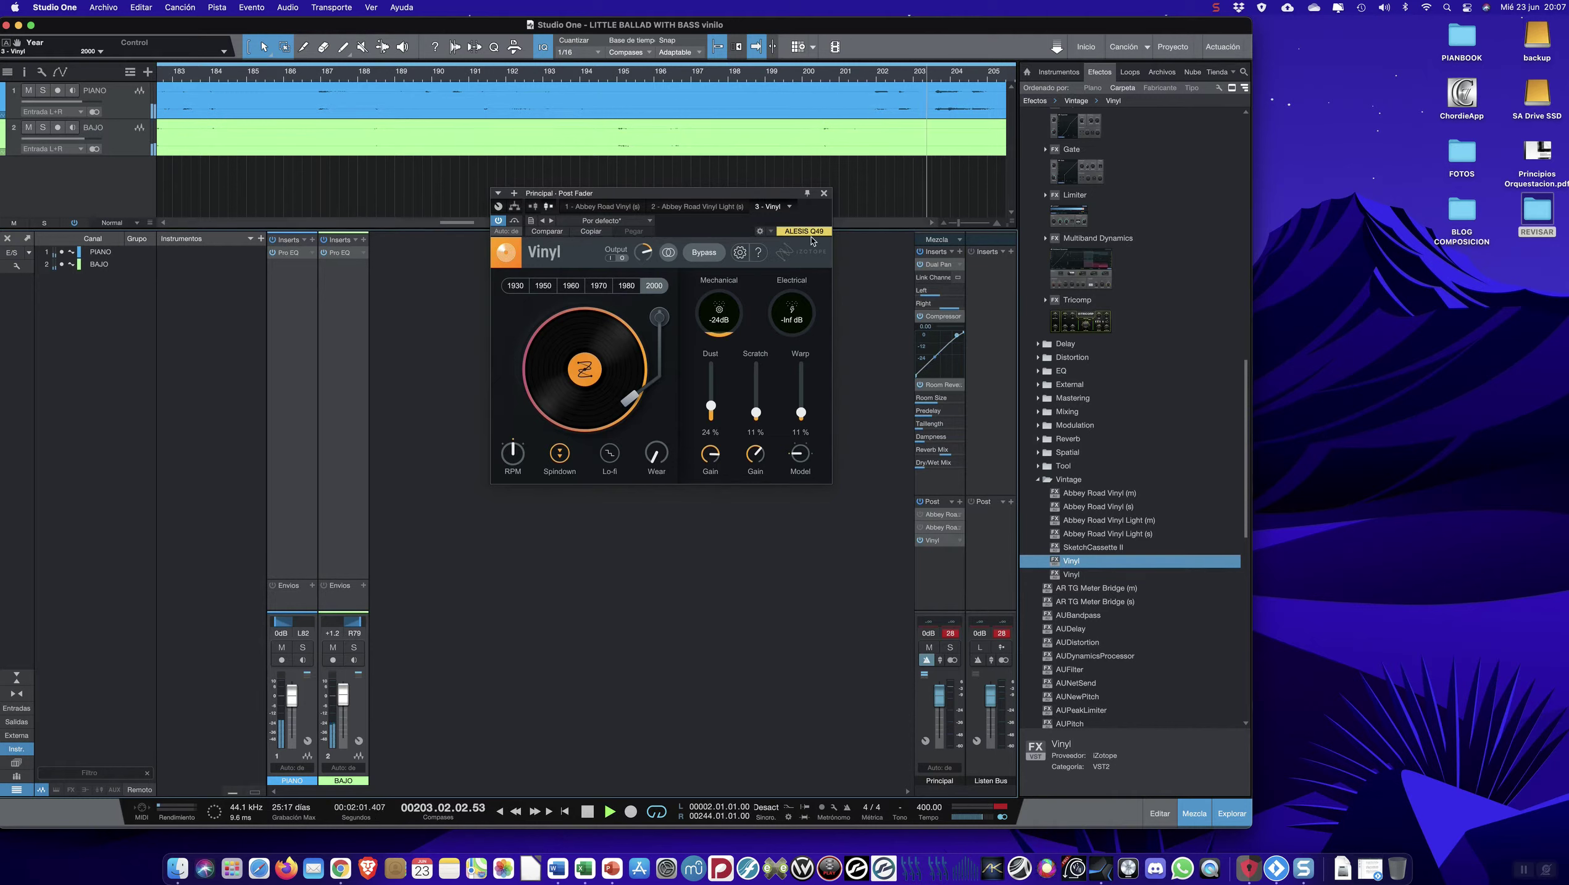
- Close the Vinyl window, bypass the Vinyl insert on the main output, and stop the playback
{"action": "left_click", "coordinate": [823, 194]}
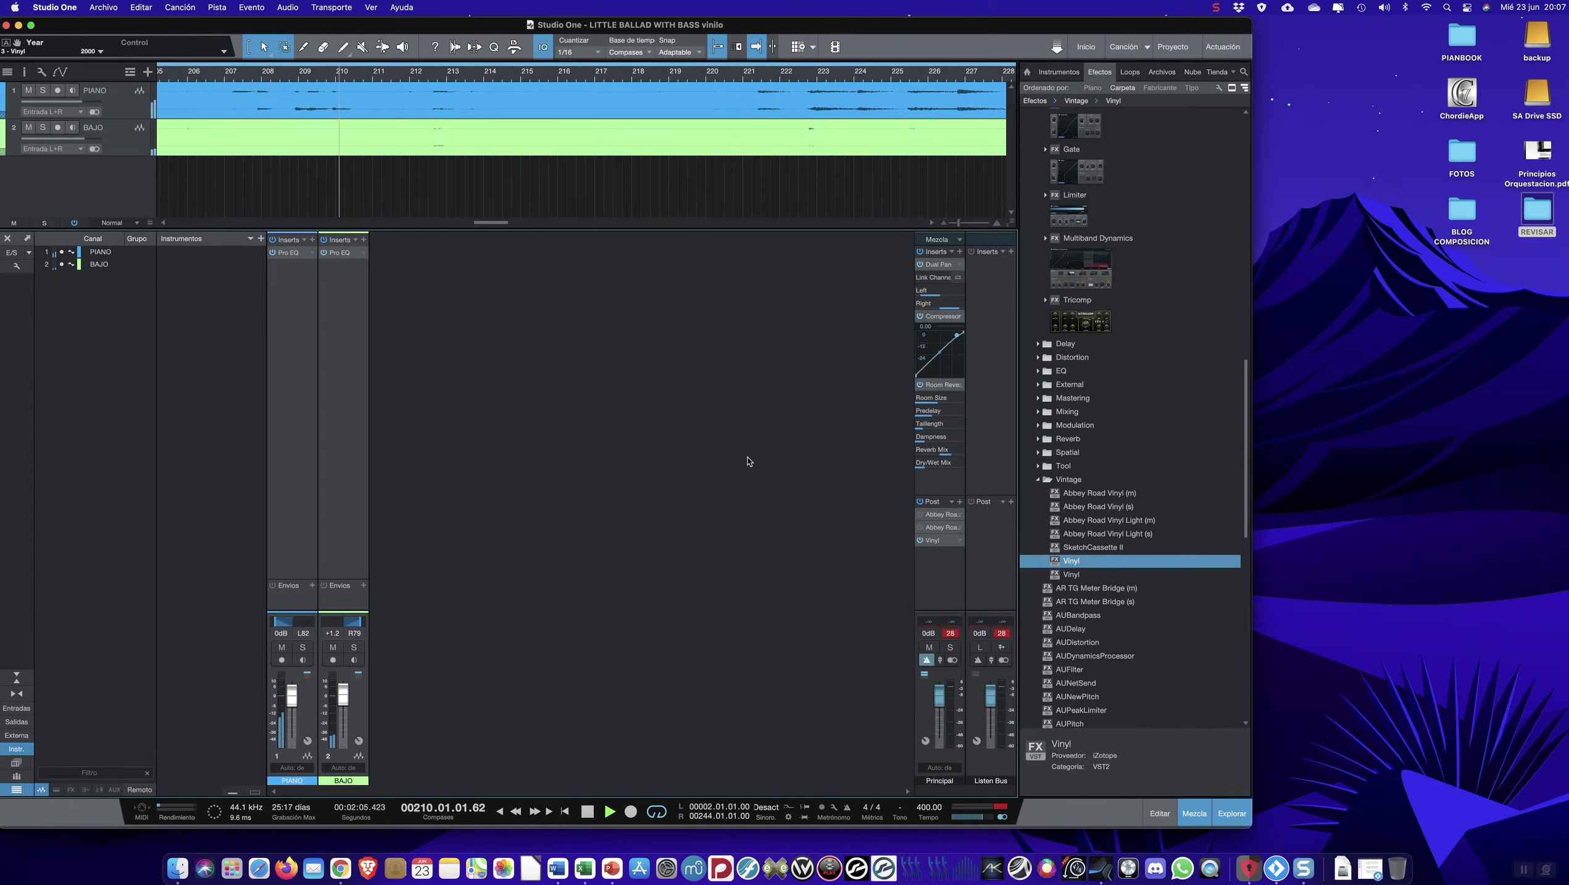
{"action": "left_click", "coordinate": [919, 540]}
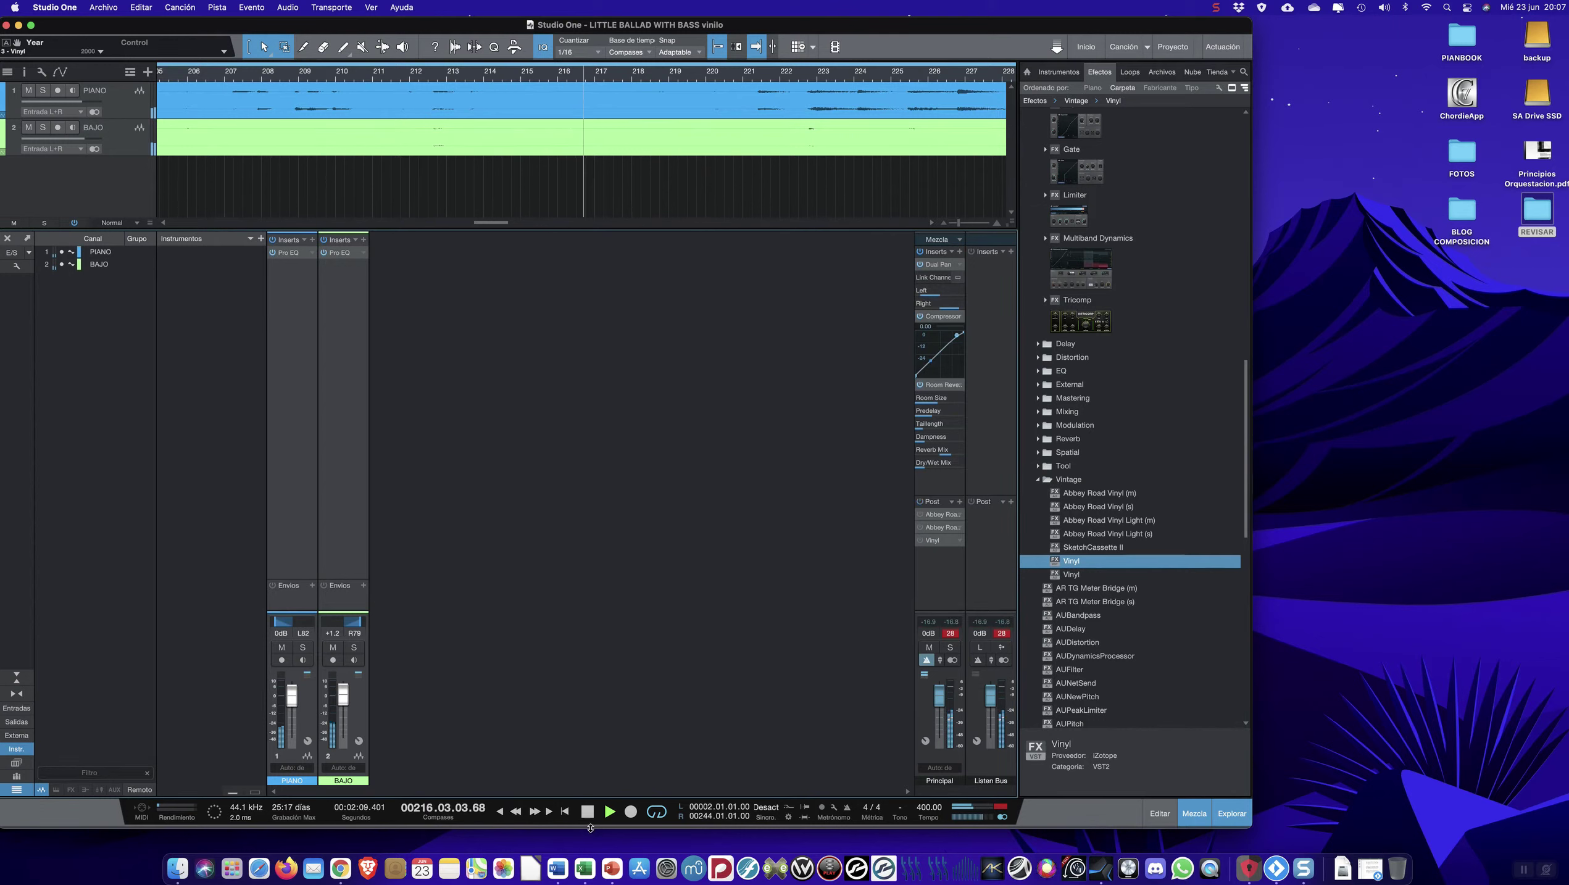
{"action": "left_click", "coordinate": [587, 810]}
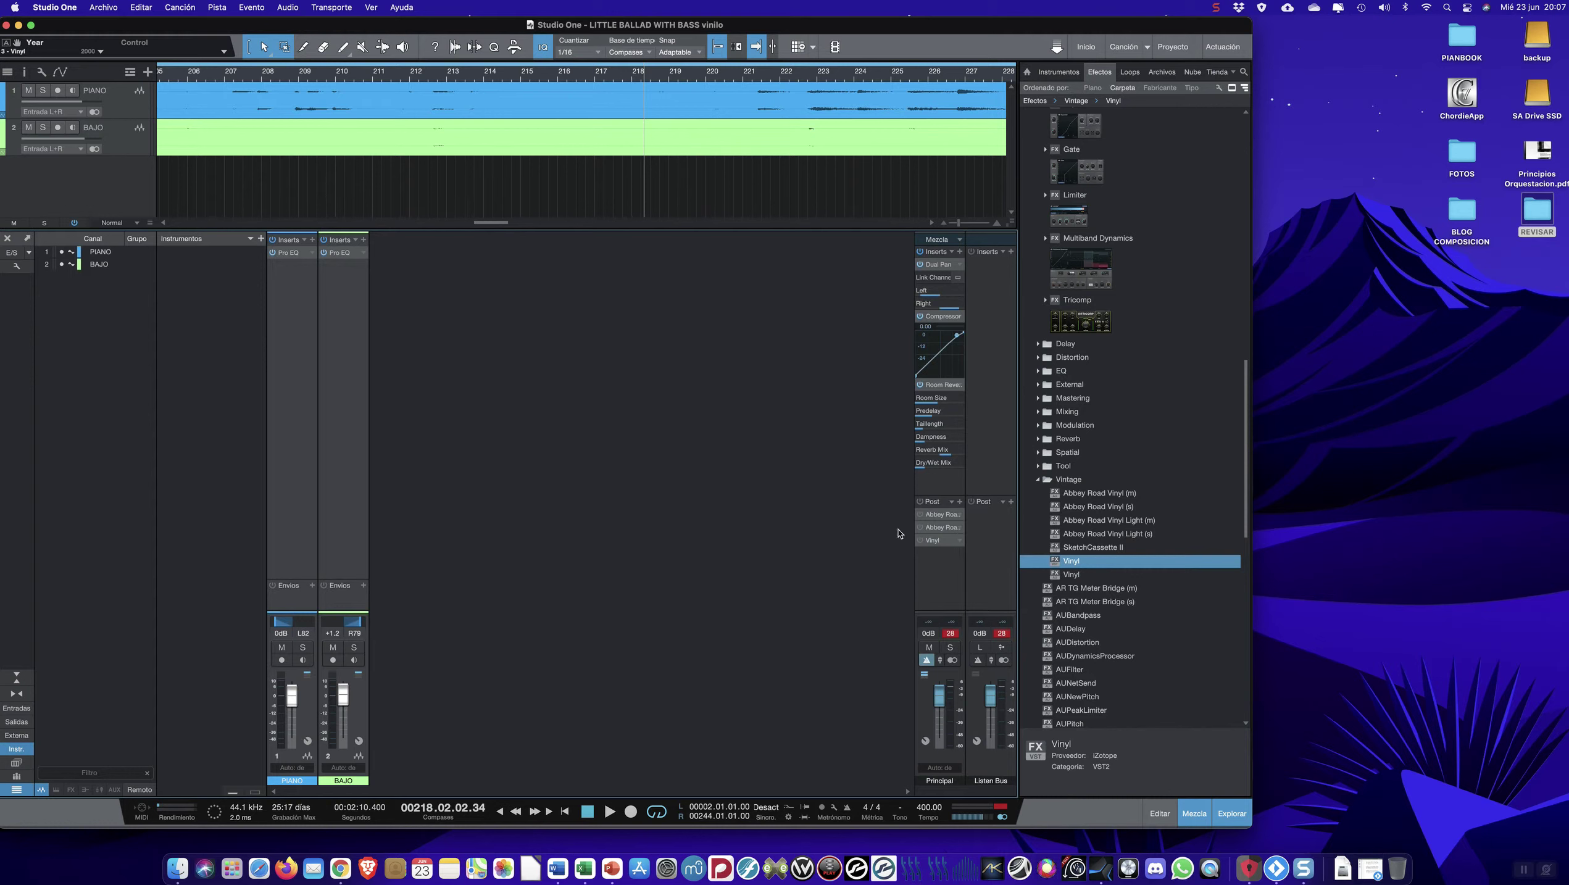
- Copy Abbey Road Vinyl Light (s) from the main output's post inserts to a new FX channel, and move its window aside
{"action": "left_click", "coordinate": [920, 527]}
{"action": "left_click_drag", "start_coordinate": [932, 531], "coordinate": [741, 518]}
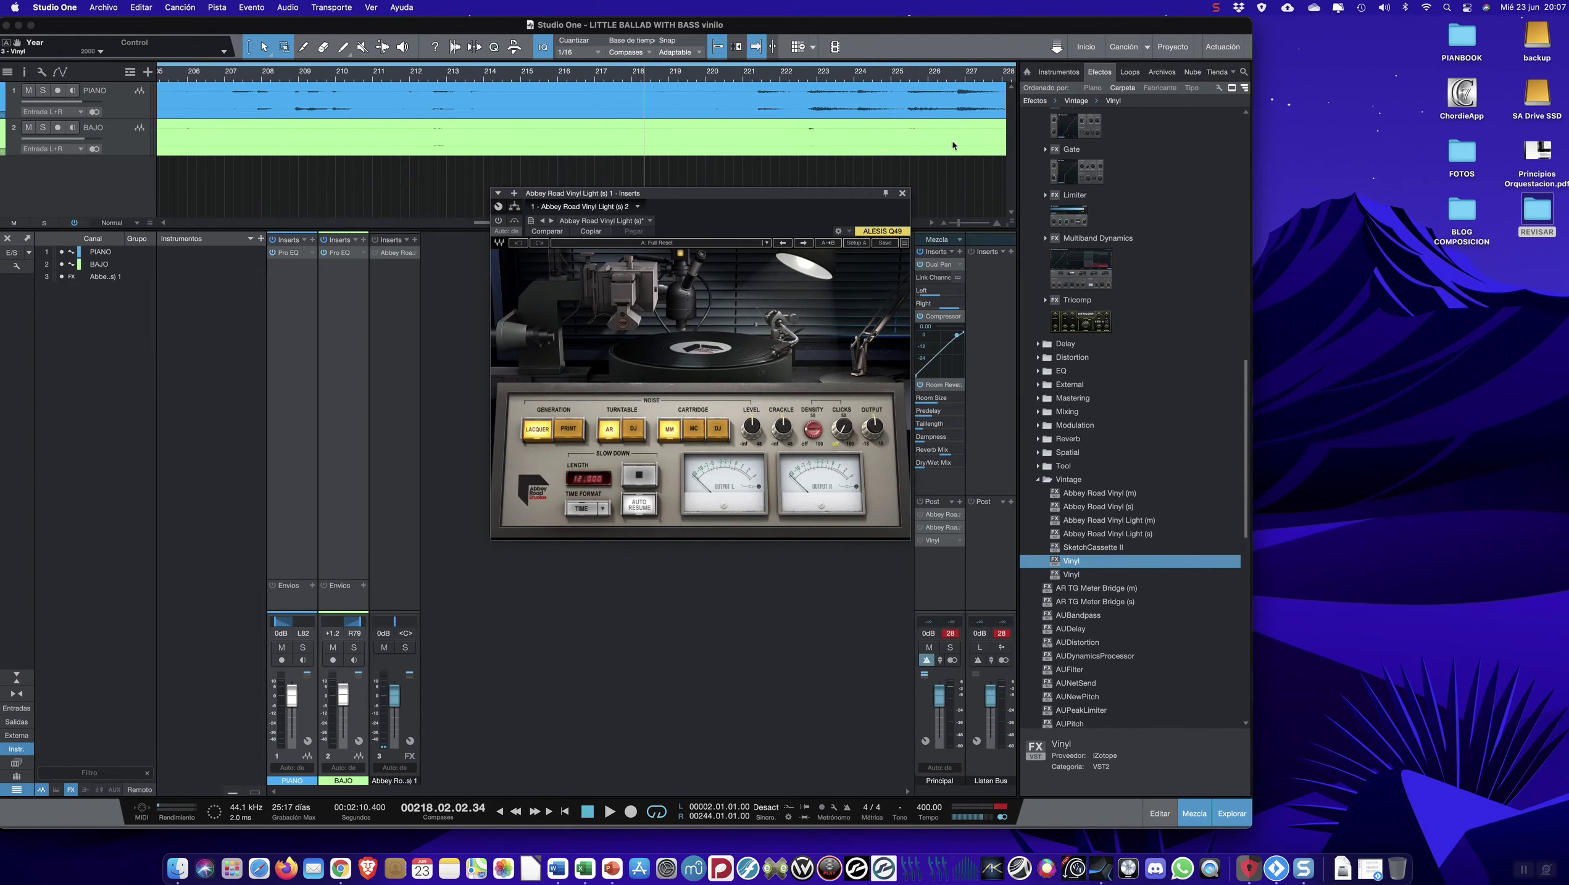
{"action": "left_click_drag", "start_coordinate": [877, 198], "coordinate": [441, 203]}
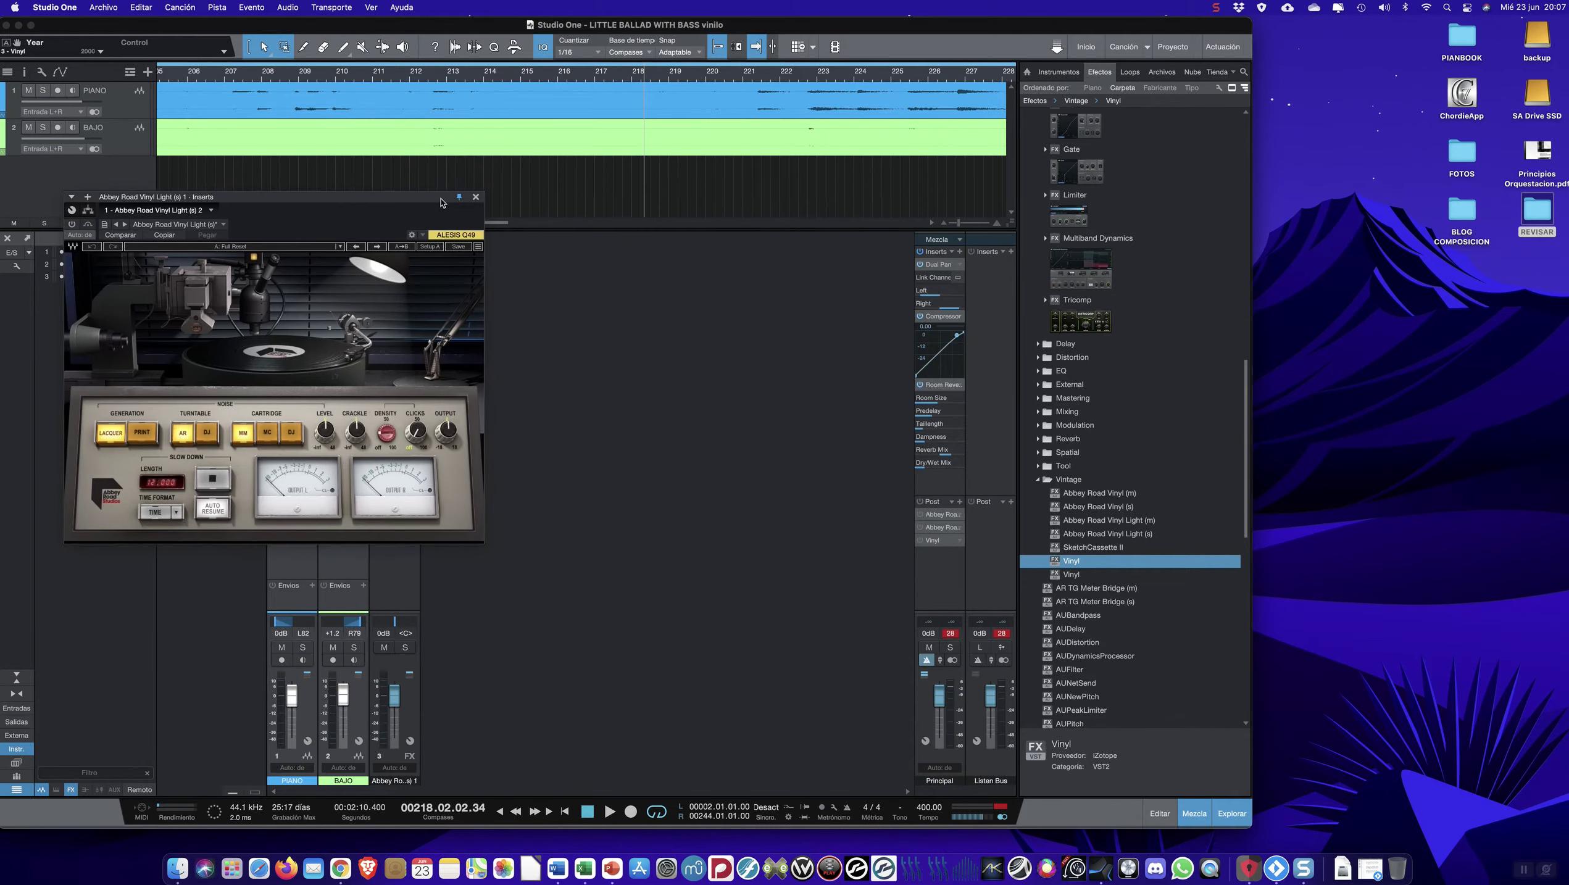
- Copy Abbey Road Vinyl (s) from the post inserts to a second FX channel, and align its window beside the Light version
{"action": "left_click", "coordinate": [934, 520]}
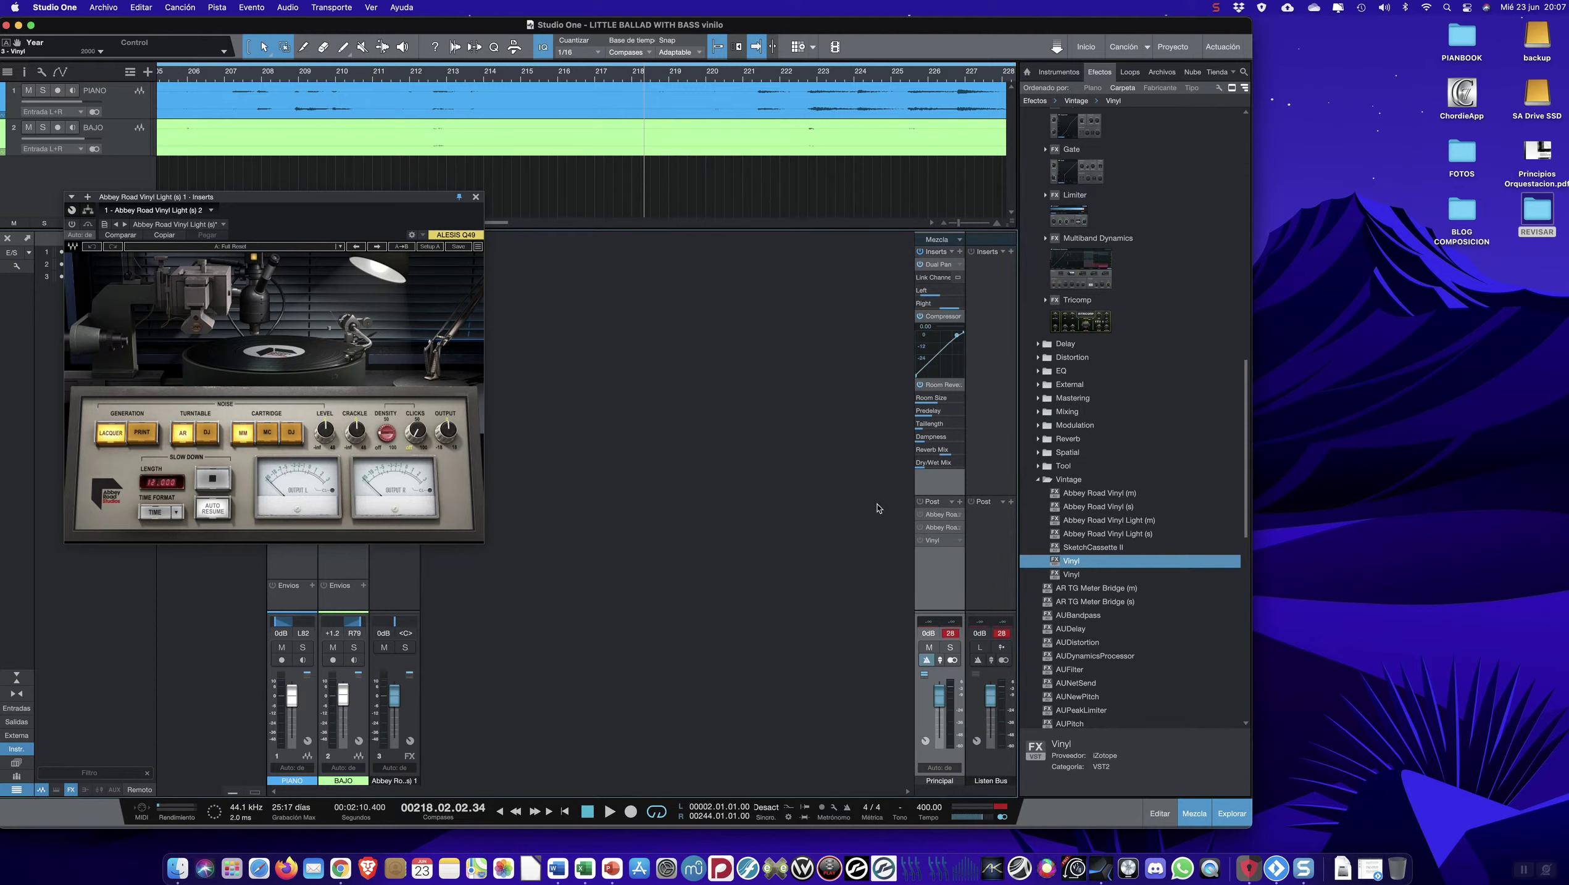
{"action": "left_click_drag", "start_coordinate": [878, 508], "coordinate": [778, 500]}
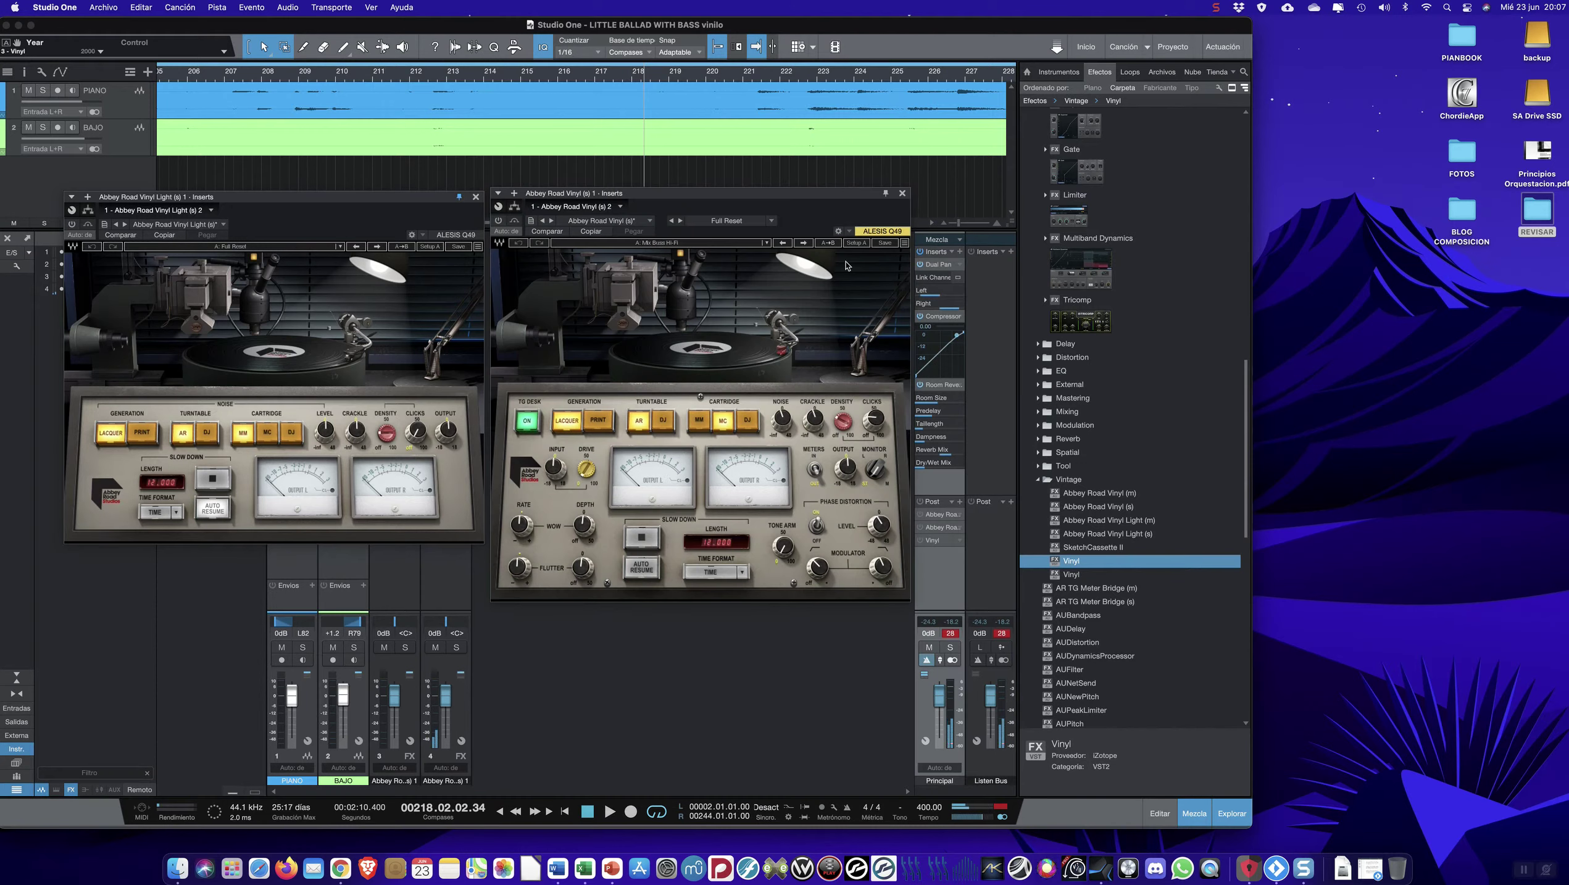
{"action": "left_click_drag", "start_coordinate": [843, 199], "coordinate": [851, 190]}
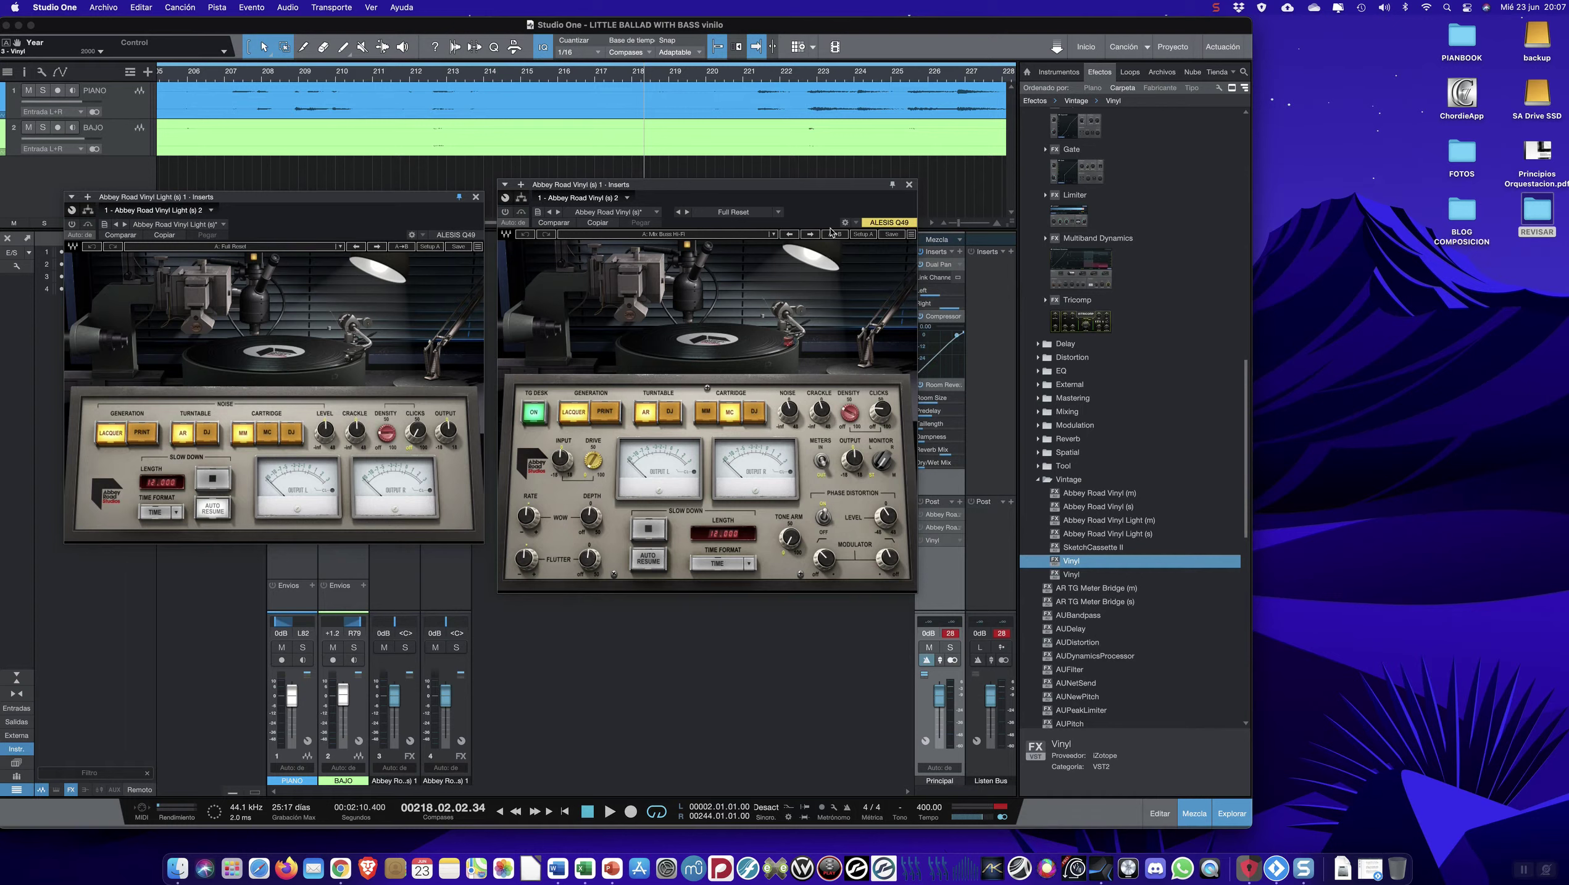
{"action": "left_click_drag", "start_coordinate": [763, 190], "coordinate": [764, 201]}
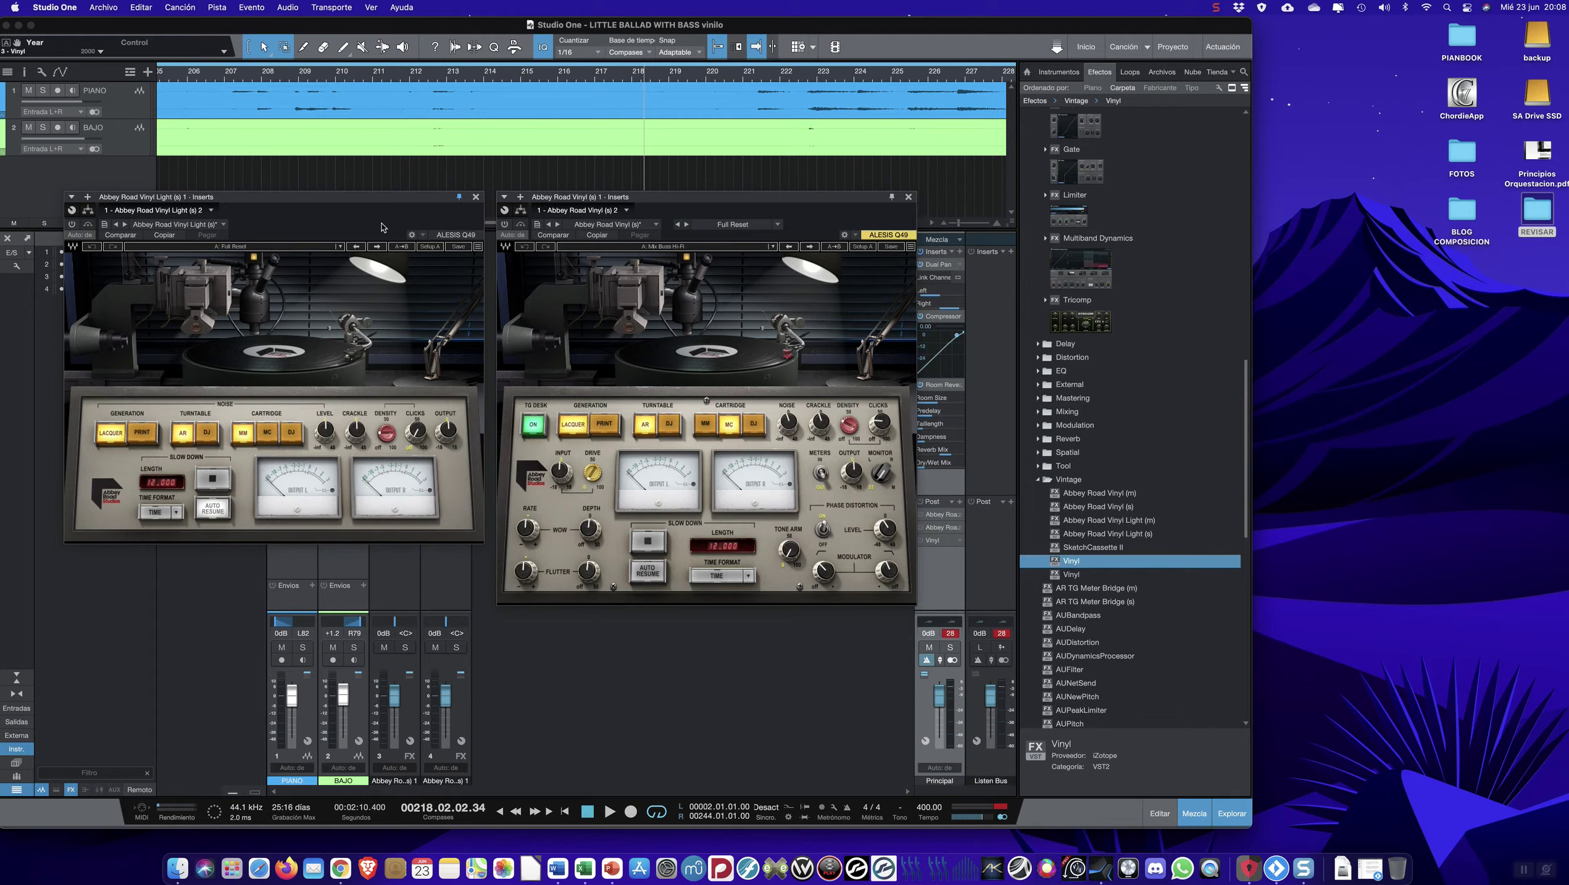
- Close the Abbey Road Vinyl Light window and move the full Abbey Road Vinyl window towards the middle
{"action": "left_click", "coordinate": [476, 198]}
{"action": "left_click", "coordinate": [476, 198]}
{"action": "left_click_drag", "start_coordinate": [678, 199], "coordinate": [598, 192]}
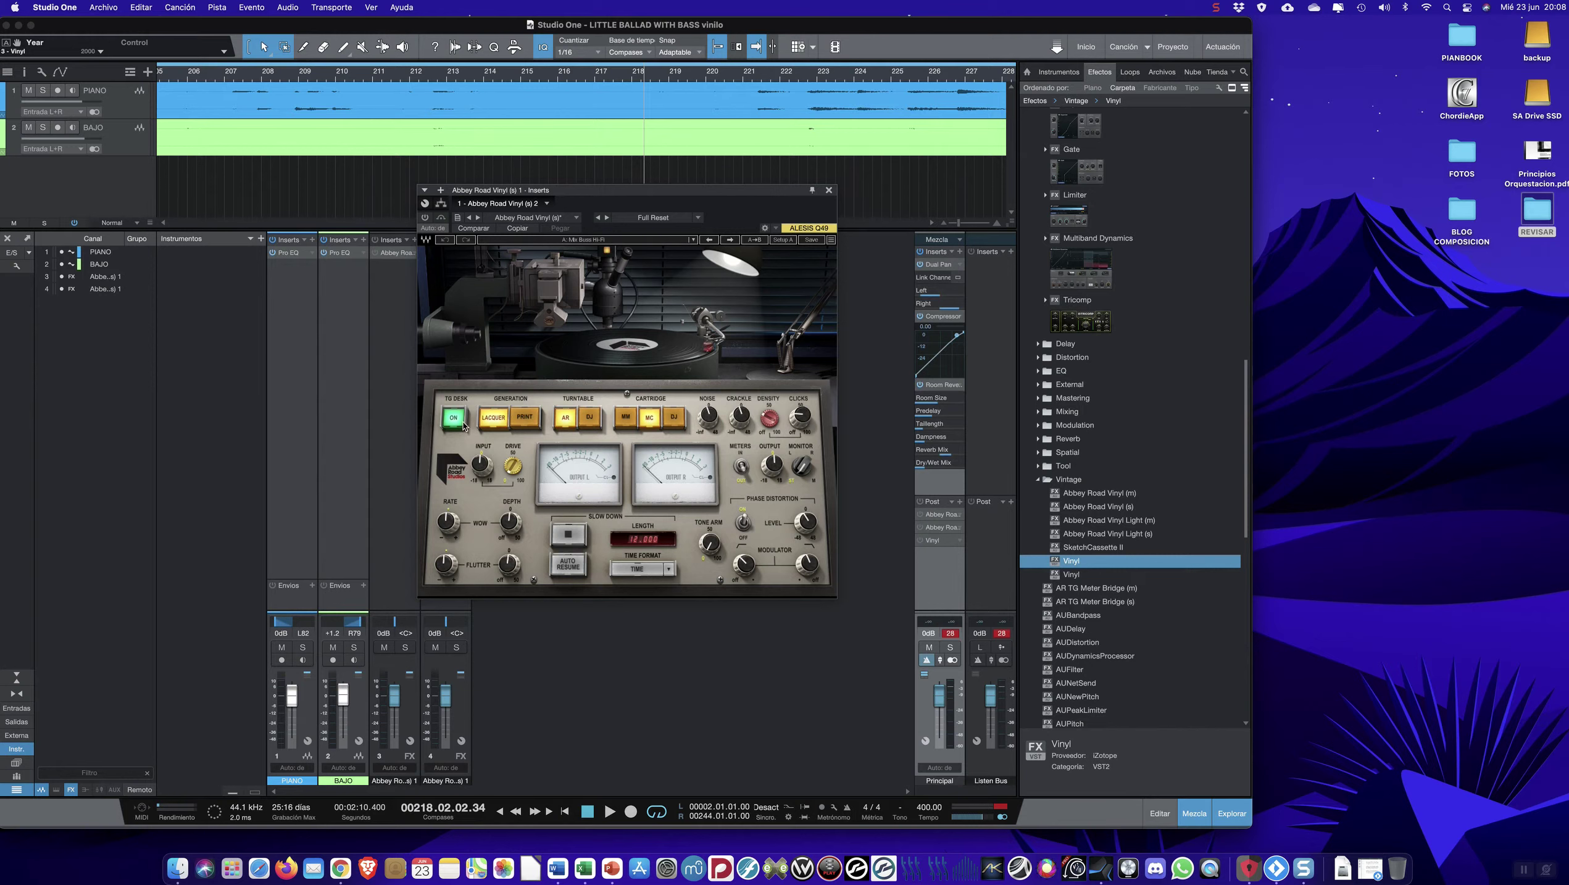
- Toggle Abbey Road Vinyl's TG Desk off and on several times, leaving it on
{"action": "left_click", "coordinate": [455, 419]}
{"action": "left_click", "coordinate": [455, 420]}
{"action": "left_click", "coordinate": [455, 420]}
{"action": "left_click", "coordinate": [455, 419]}
{"action": "left_click", "coordinate": [455, 420]}
{"action": "left_click", "coordinate": [455, 420]}
- Switch Abbey Road Vinyl's turntable model from AR to DJ
{"action": "left_click", "coordinate": [565, 421]}
{"action": "left_click", "coordinate": [589, 420]}
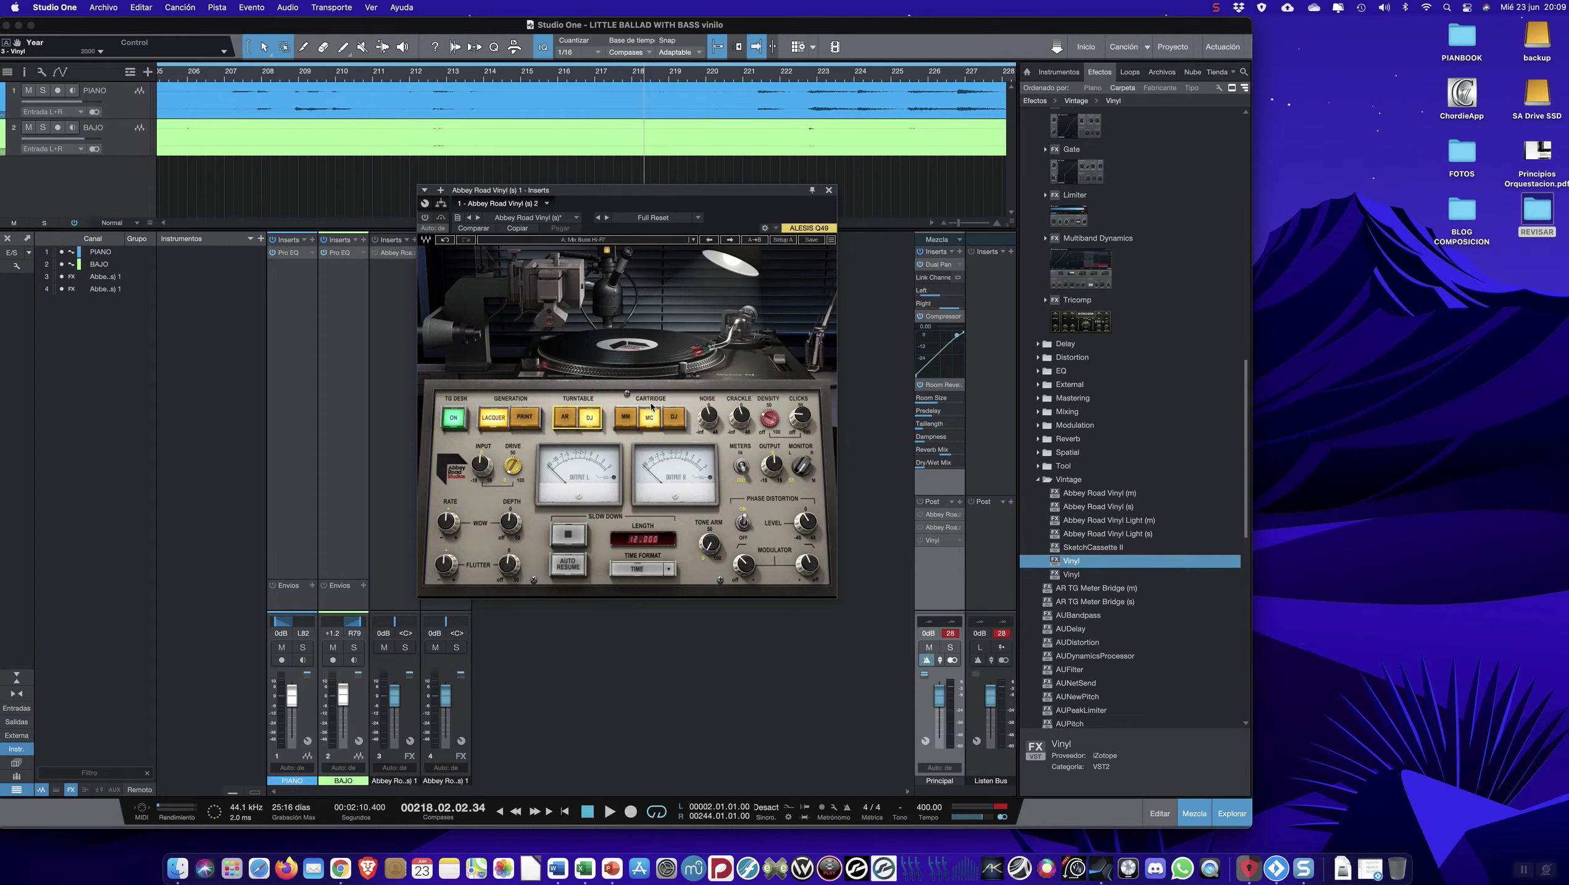
- Cycle Abbey Road Vinyl's cartridge through the MM, MC and DJ options
{"action": "left_click", "coordinate": [625, 418]}
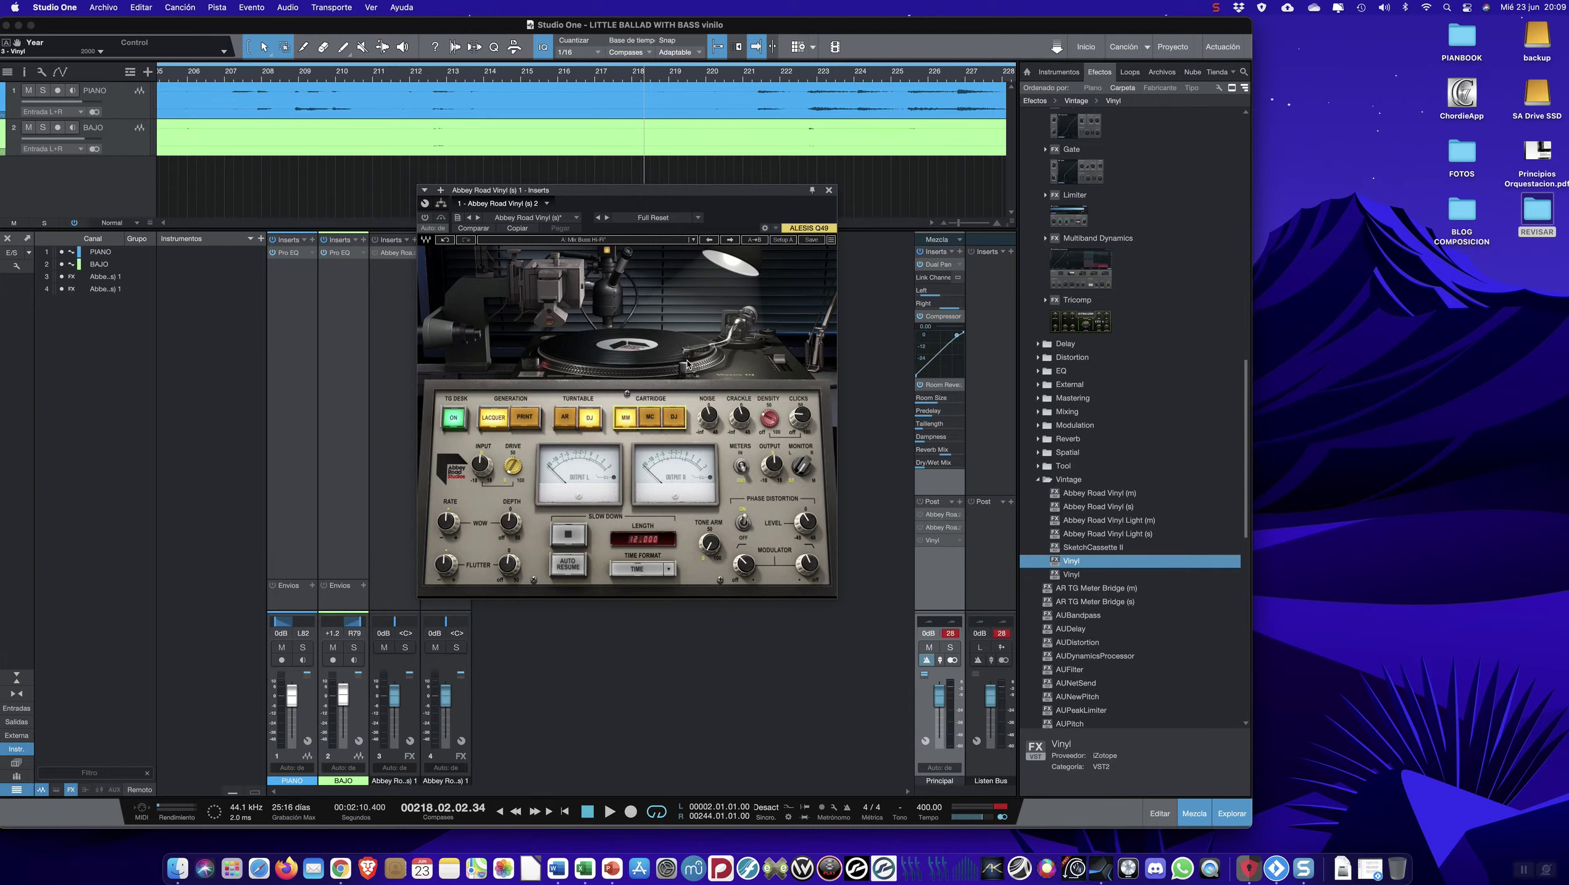
{"action": "left_click", "coordinate": [652, 421]}
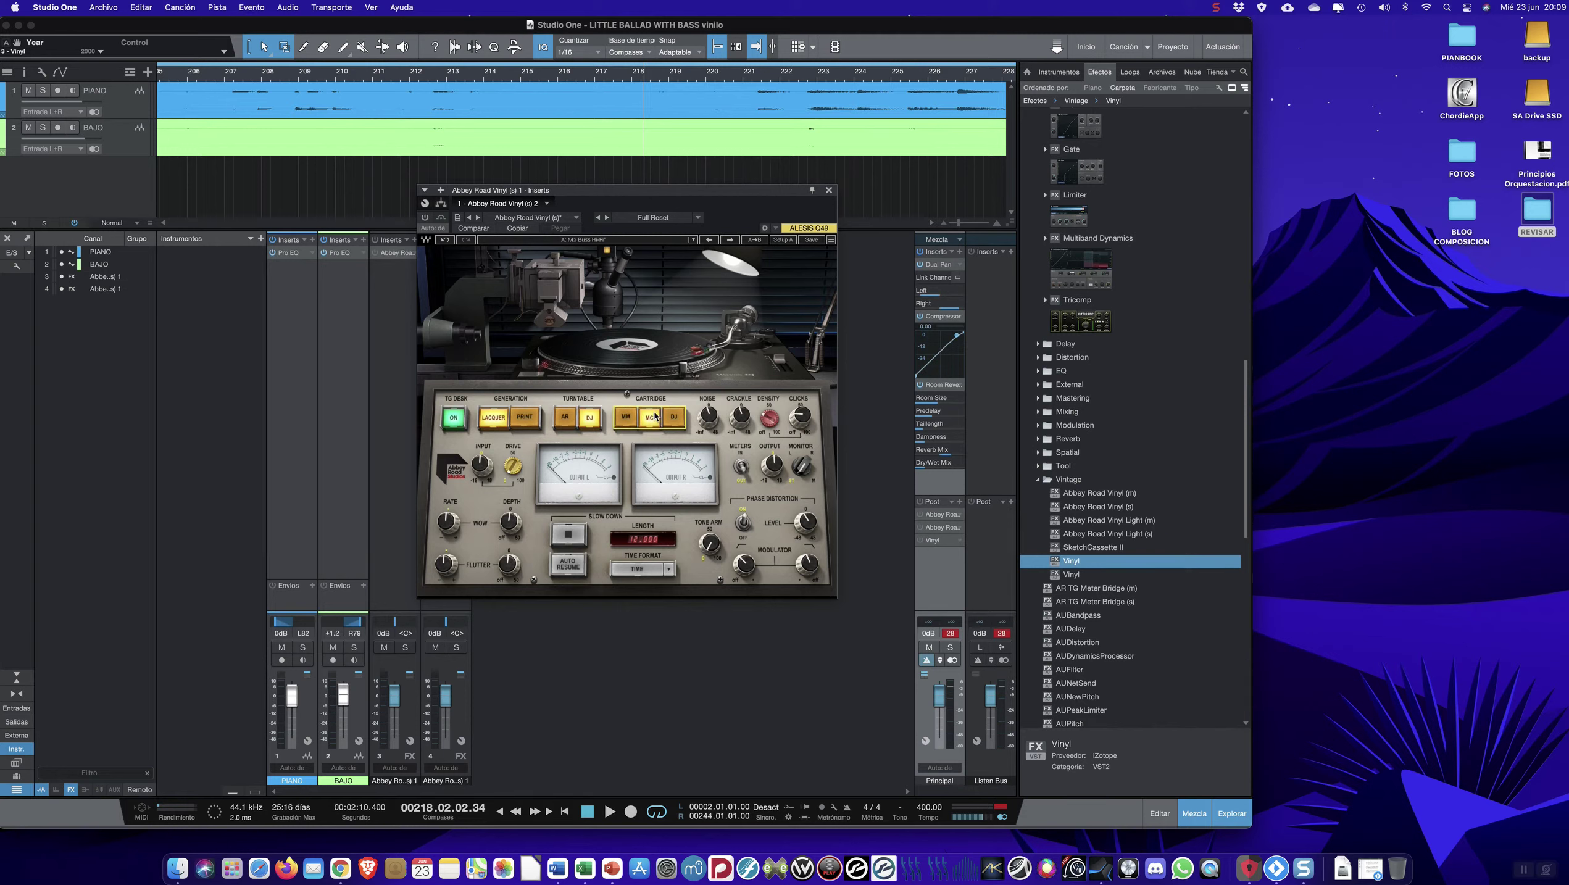
{"action": "left_click", "coordinate": [673, 419]}
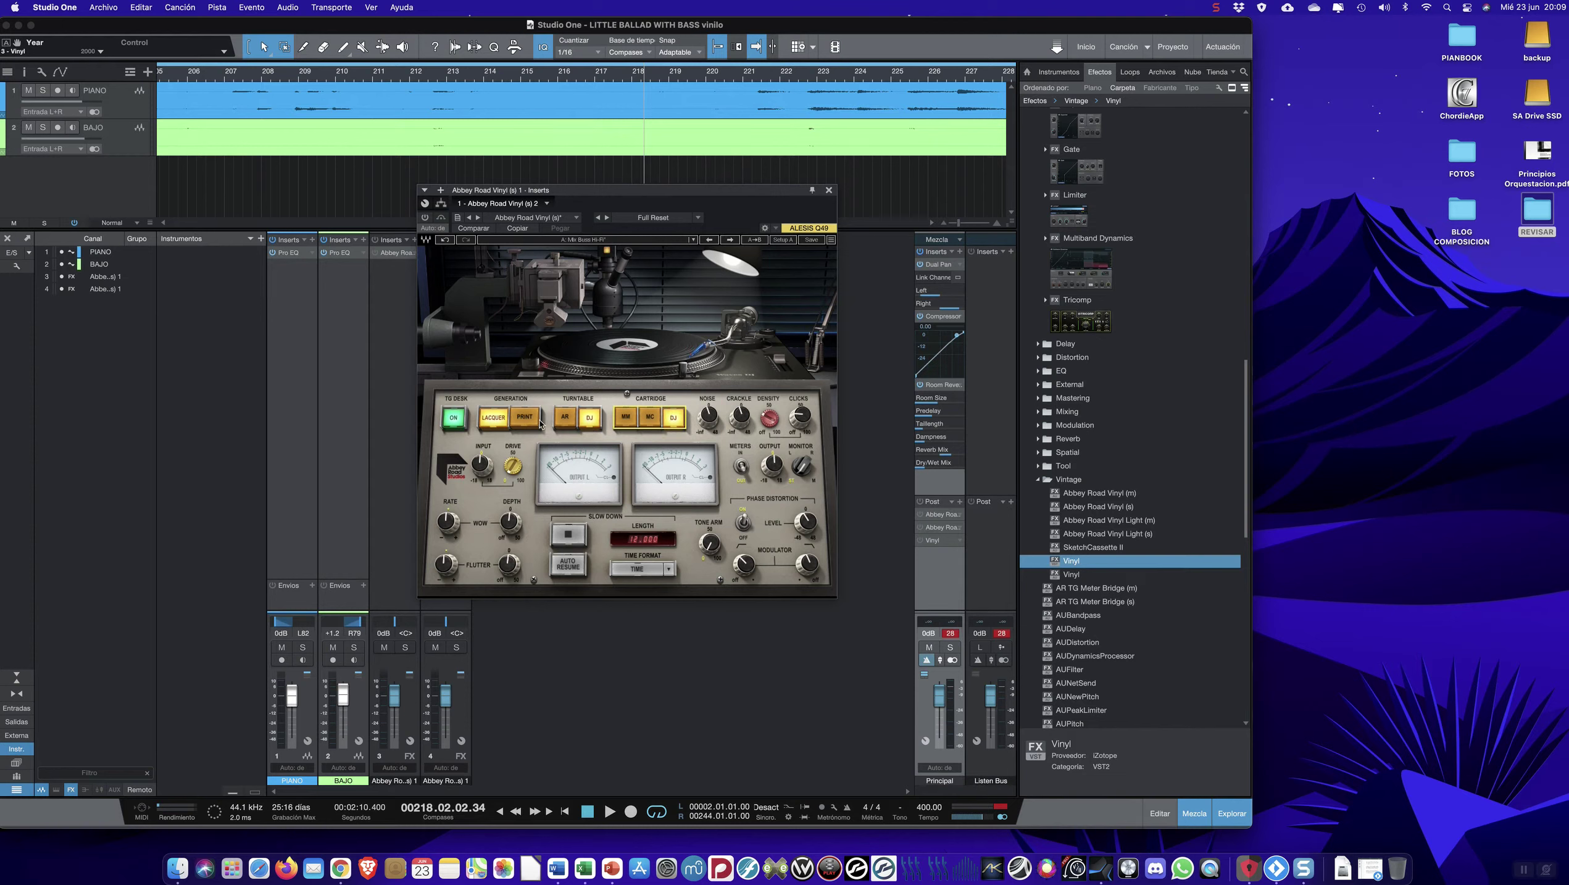
- Set Abbey Road Vinyl to Lacquer generation with the MM cartridge and the AR turntable
{"action": "left_click", "coordinate": [493, 420]}
{"action": "left_click", "coordinate": [624, 422]}
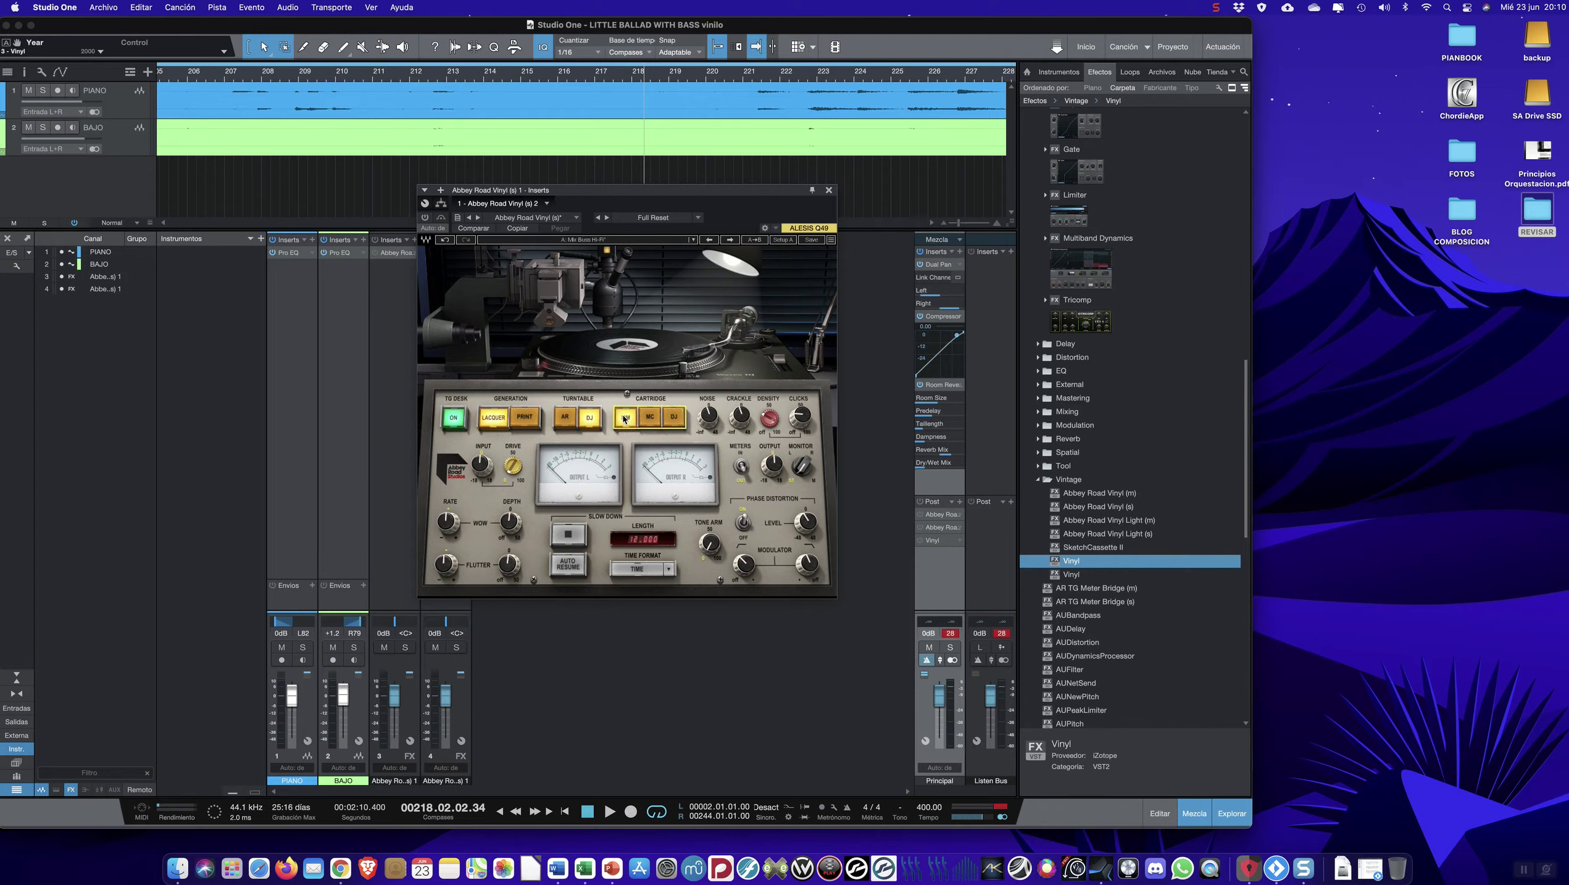
{"action": "left_click", "coordinate": [565, 418]}
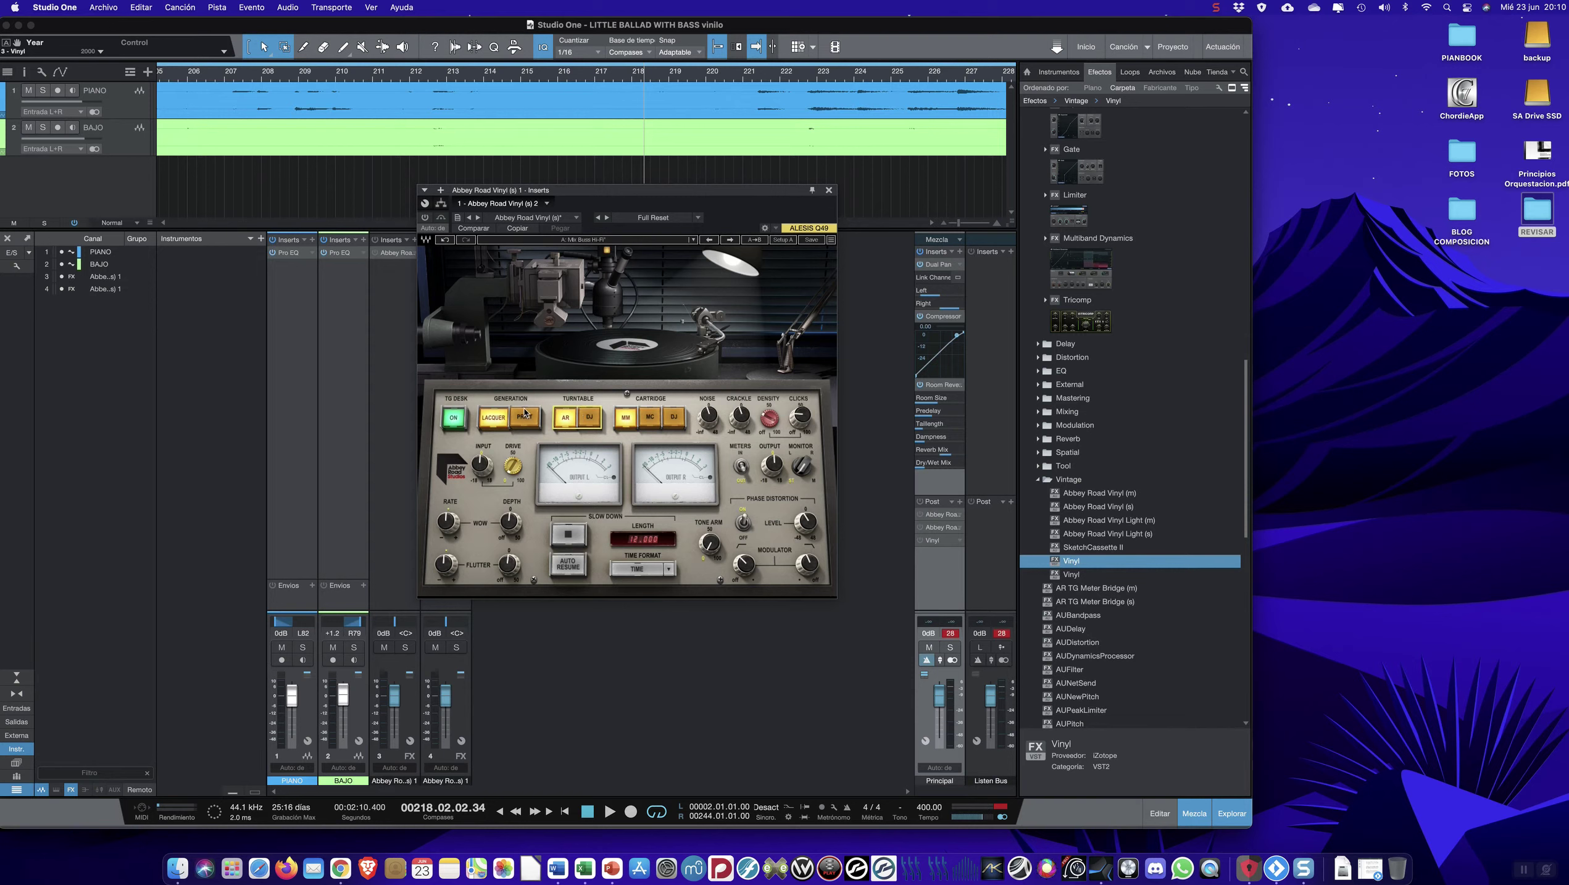
- Adjust the Tone Arm position in Abbey Road Vinyl
{"action": "mouse_move", "coordinate": [708, 417]}
{"action": "mouse_move", "coordinate": [799, 419]}
{"action": "mouse_move", "coordinate": [510, 477]}
{"action": "mouse_move", "coordinate": [710, 554]}
{"action": "left_click", "coordinate": [711, 553]}
{"action": "mouse_move", "coordinate": [710, 552]}
{"action": "left_mouse_down"}
{"action": "mouse_move", "coordinate": [710, 519]}
{"action": "mouse_move", "coordinate": [710, 552]}
{"action": "left_mouse_up"}
- Edit the Slow Down length and switch the Auto Resume option in Abbey Road Vinyl
{"action": "left_click", "coordinate": [649, 543]}
{"action": "left_click", "coordinate": [636, 539]}
{"action": "key", "text": "Return"}
{"action": "left_click", "coordinate": [566, 568]}
- Switch the Meters and Monitor settings in Abbey Road Vinyl
{"action": "left_click", "coordinate": [742, 465]}
{"action": "left_click", "coordinate": [798, 468]}
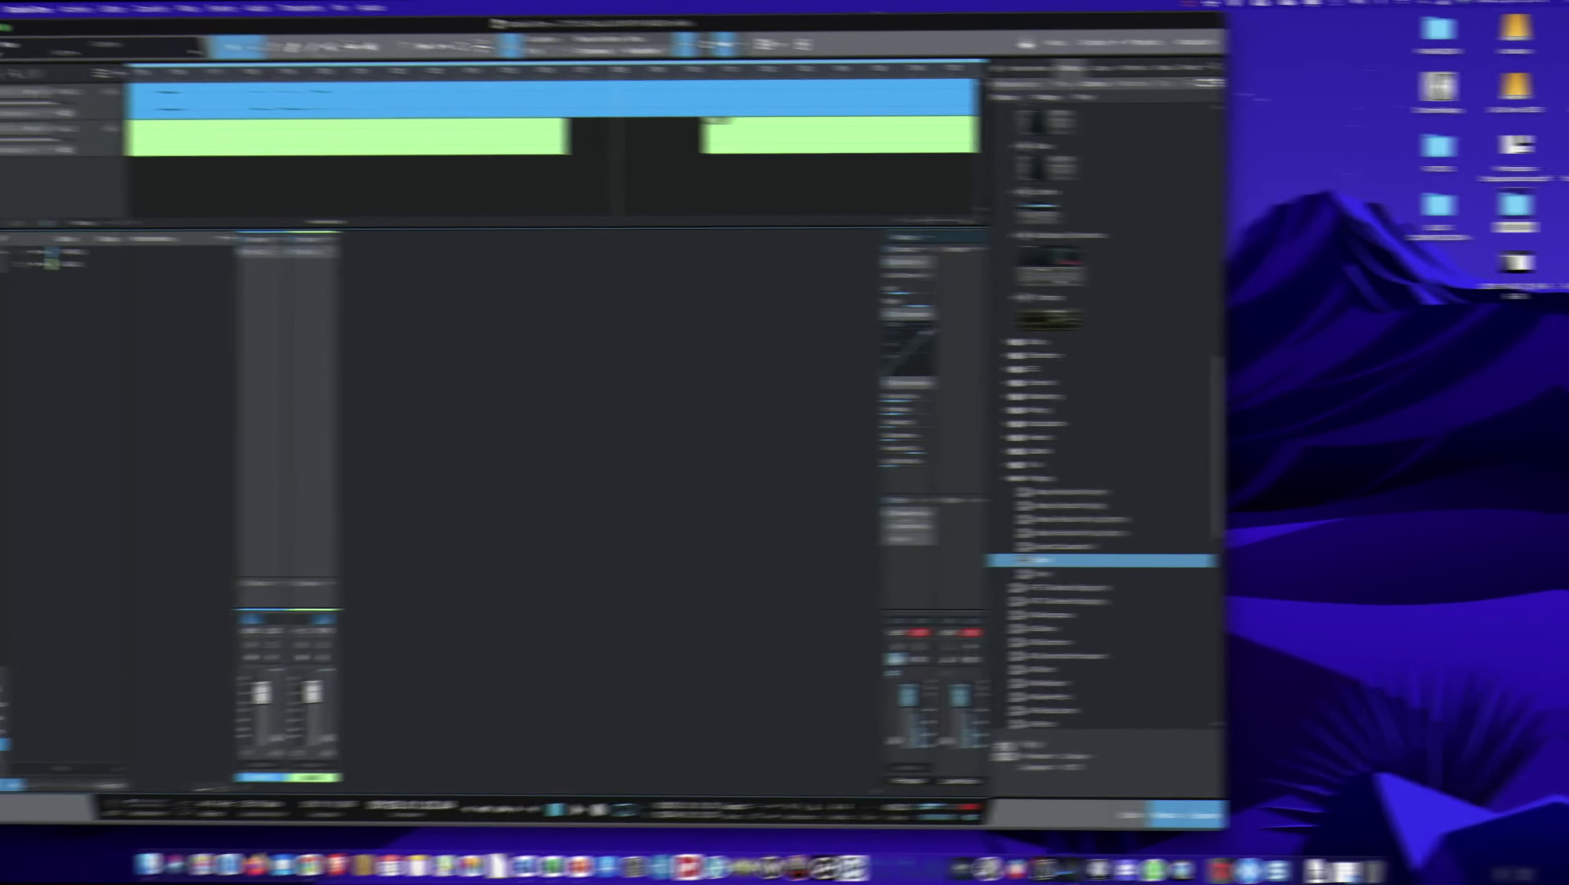
- Copy Abbey Road Vinyl (s) from the Principal channel's post inserts to an FX channel and set it to Lacquer, AR and MM
{"action": "left_click_drag", "start_coordinate": [920, 514], "coordinate": [682, 480]}
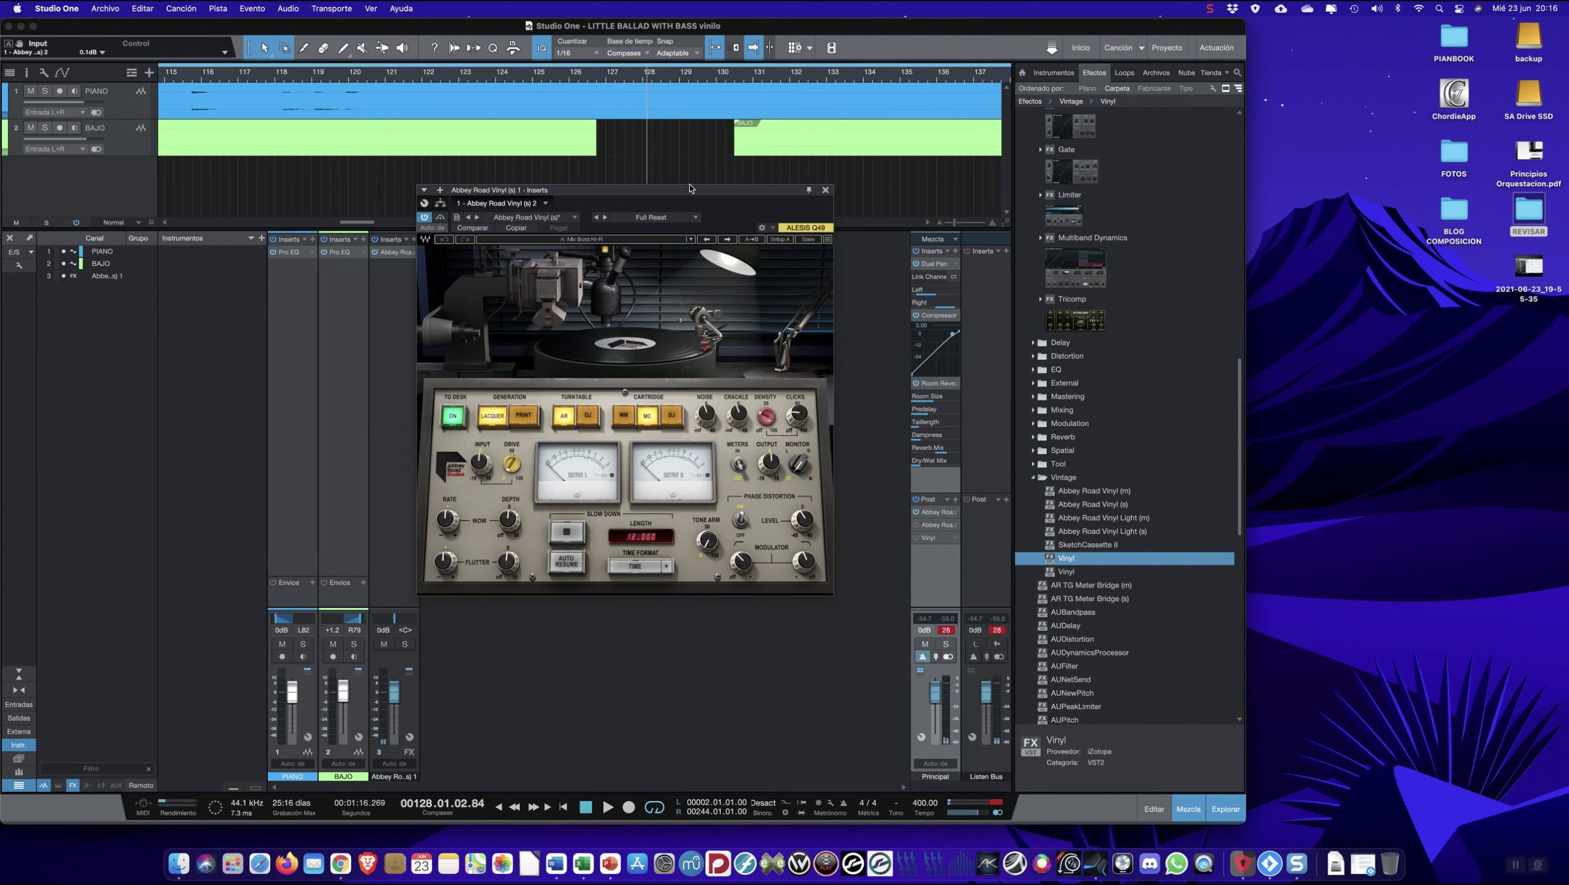
{"action": "left_click_drag", "start_coordinate": [690, 190], "coordinate": [701, 179]}
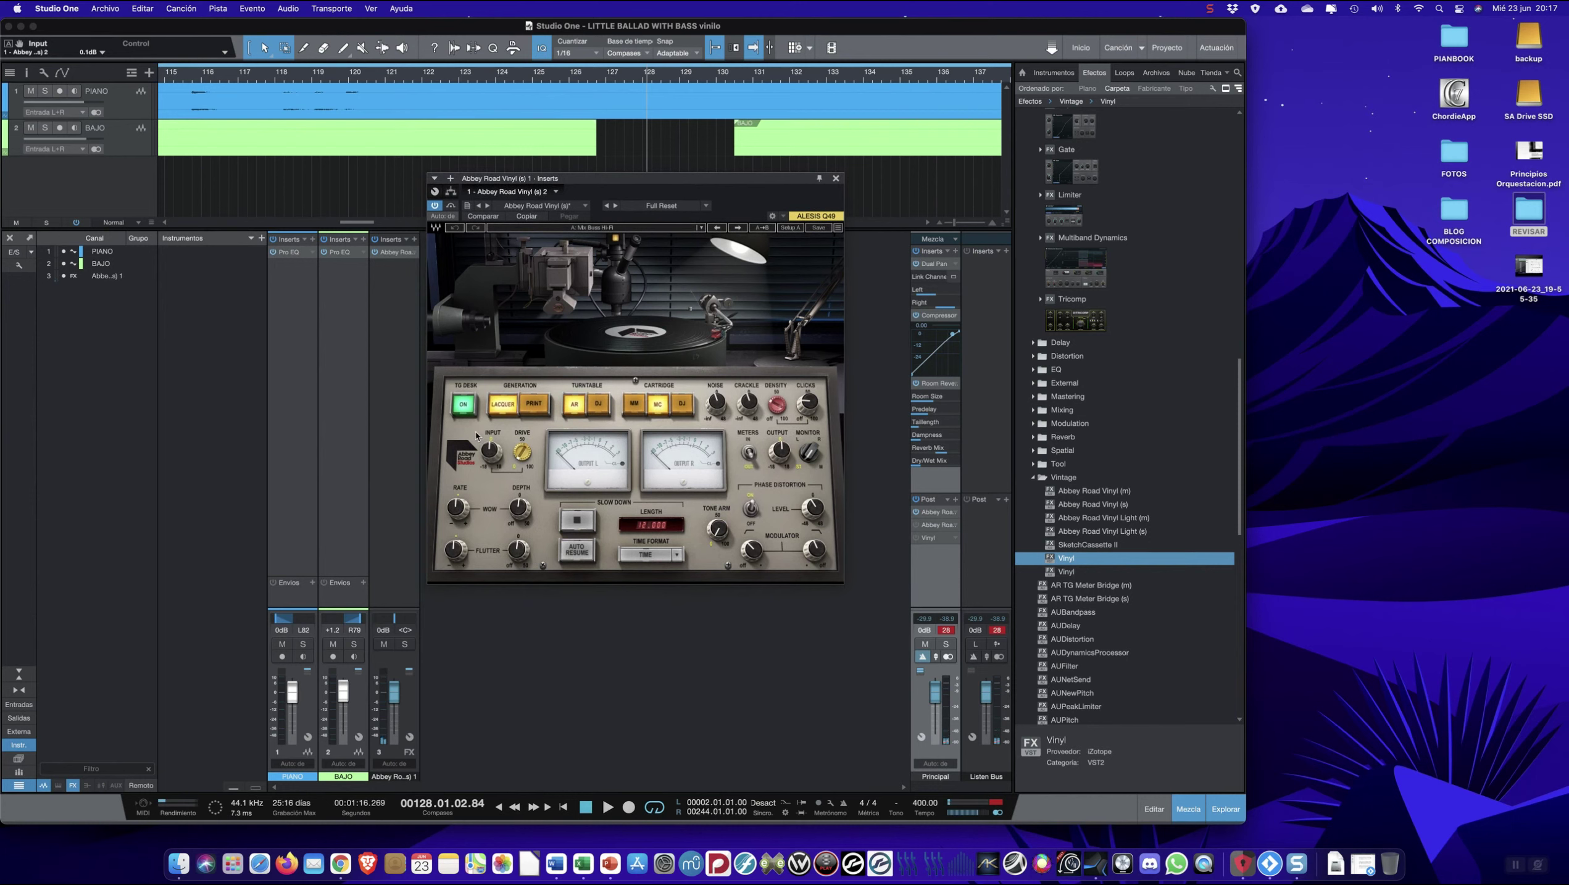
{"action": "left_click", "coordinate": [501, 409]}
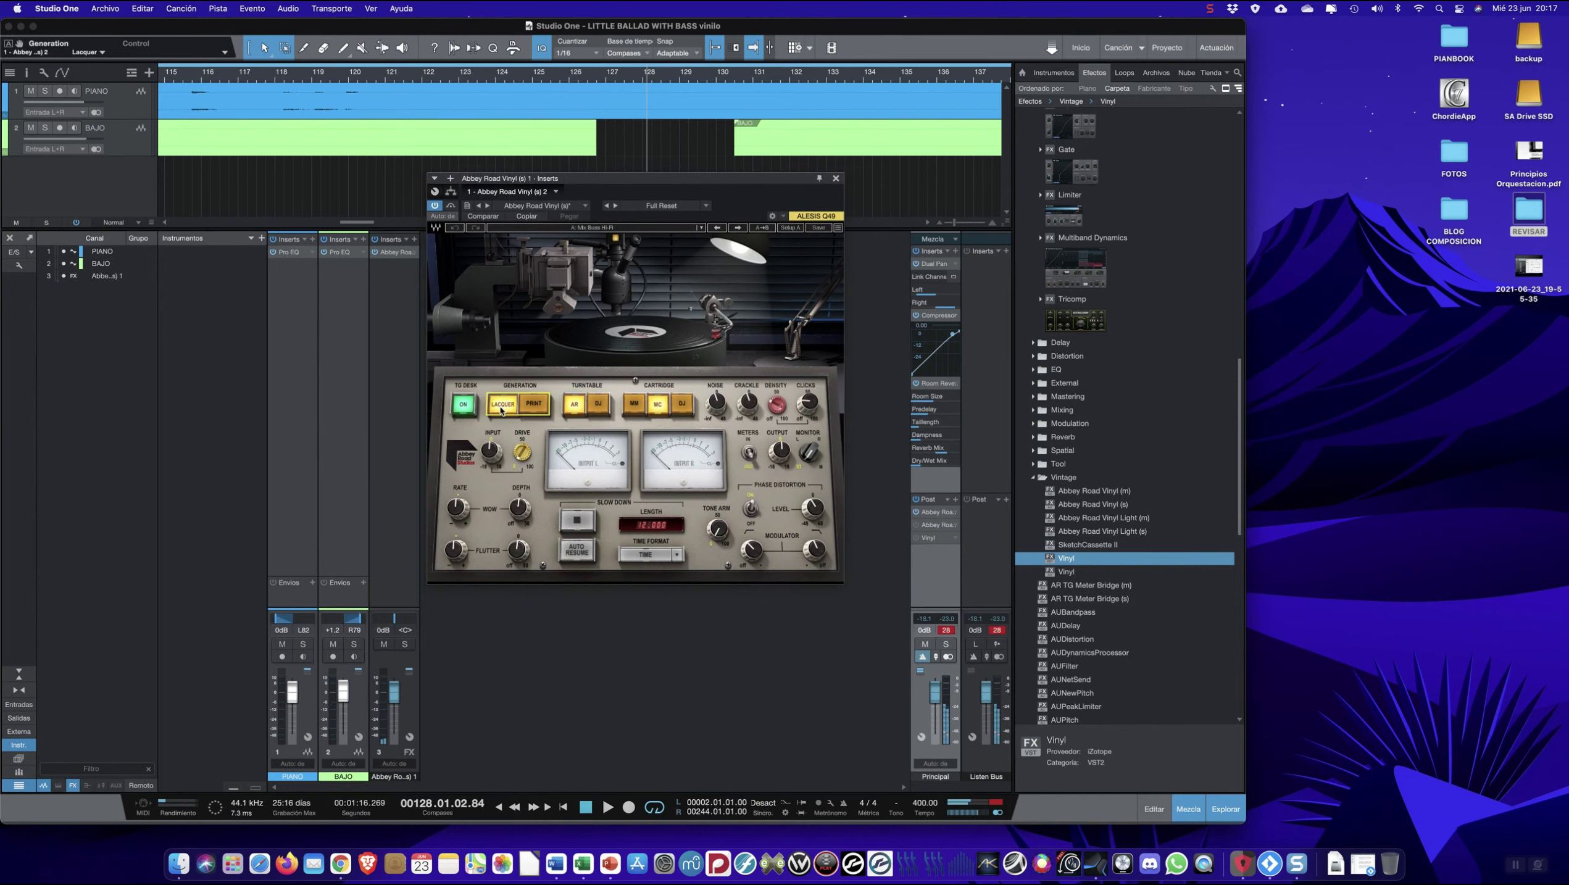
{"action": "left_click", "coordinate": [575, 406]}
{"action": "left_click", "coordinate": [651, 406]}
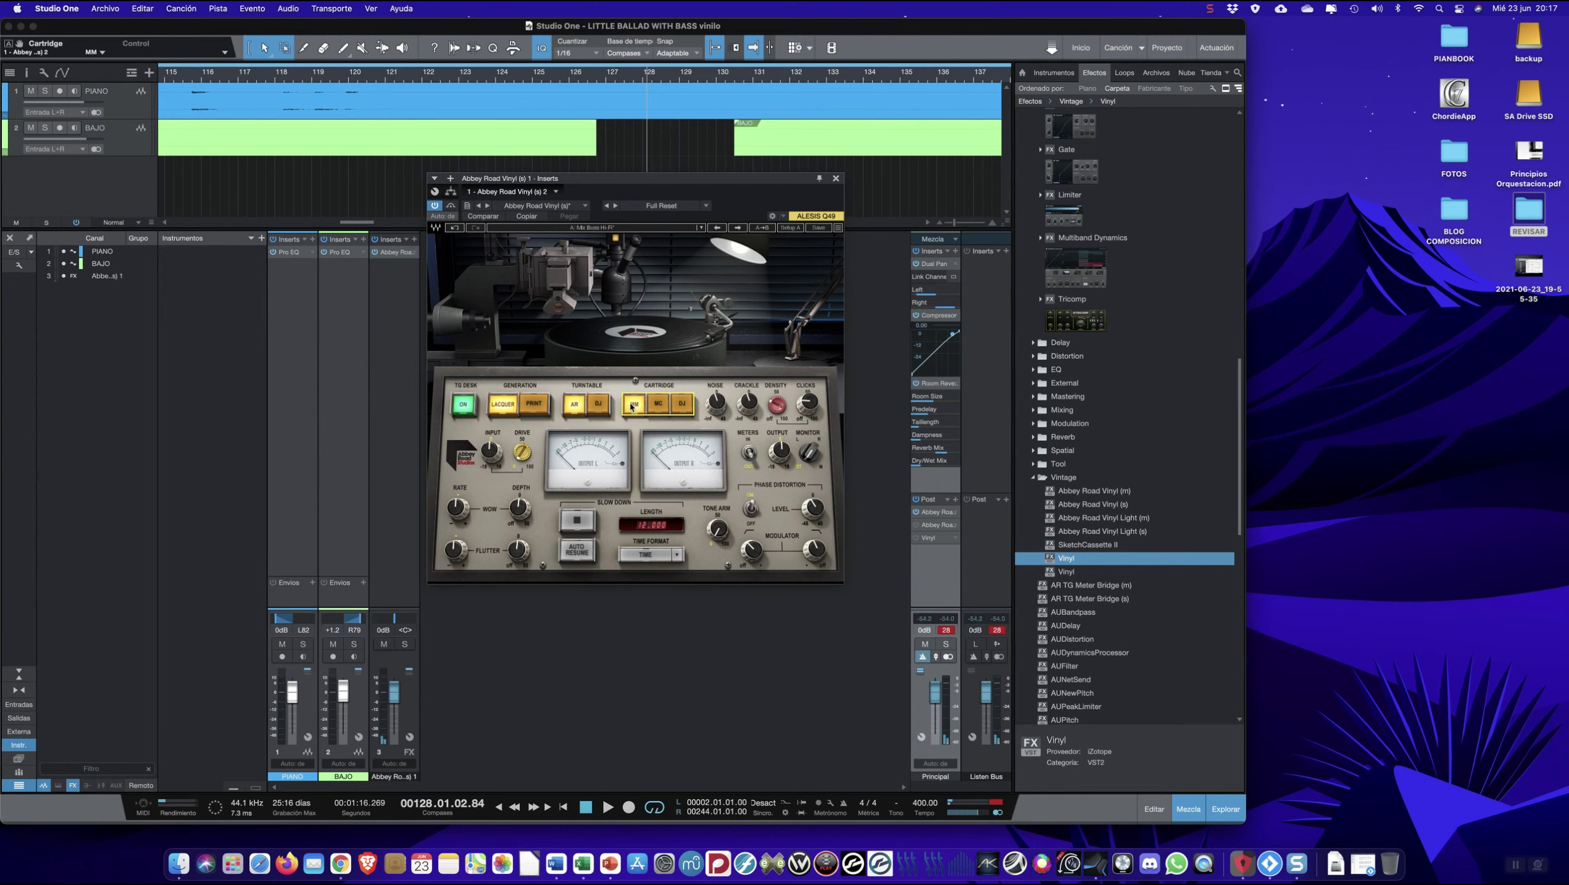
- Play the song and vary the Drive and Input amounts in Abbey Road Vinyl to compare the sound
{"action": "left_click", "coordinate": [609, 812]}
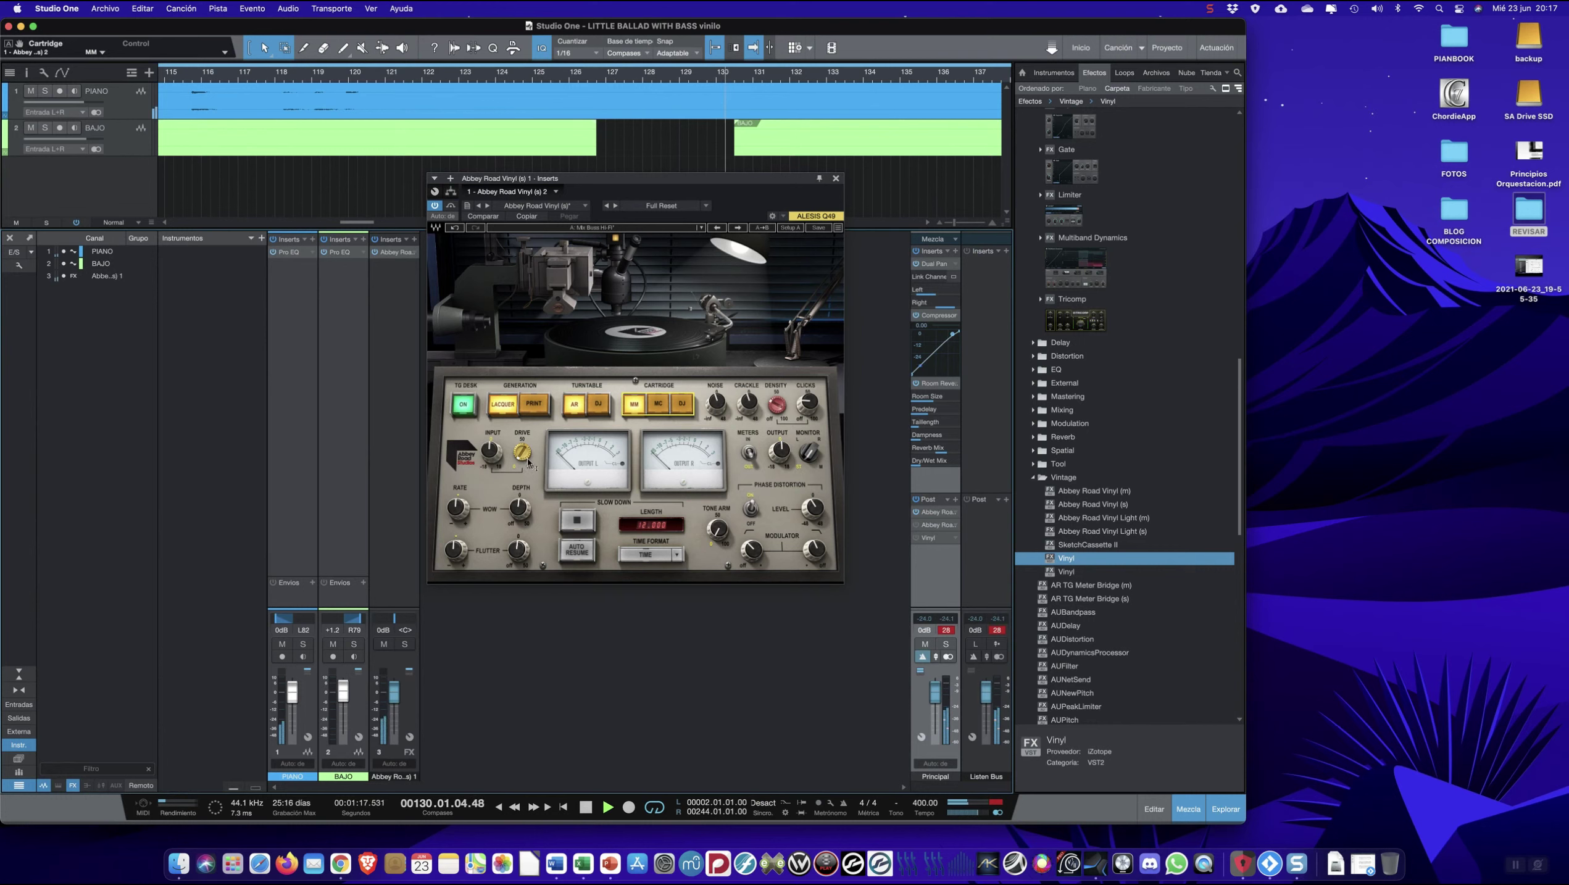
{"action": "mouse_move", "coordinate": [518, 458]}
{"action": "left_mouse_down"}
{"action": "mouse_move", "coordinate": [518, 418]}
{"action": "mouse_move", "coordinate": [497, 476]}
{"action": "left_mouse_up"}
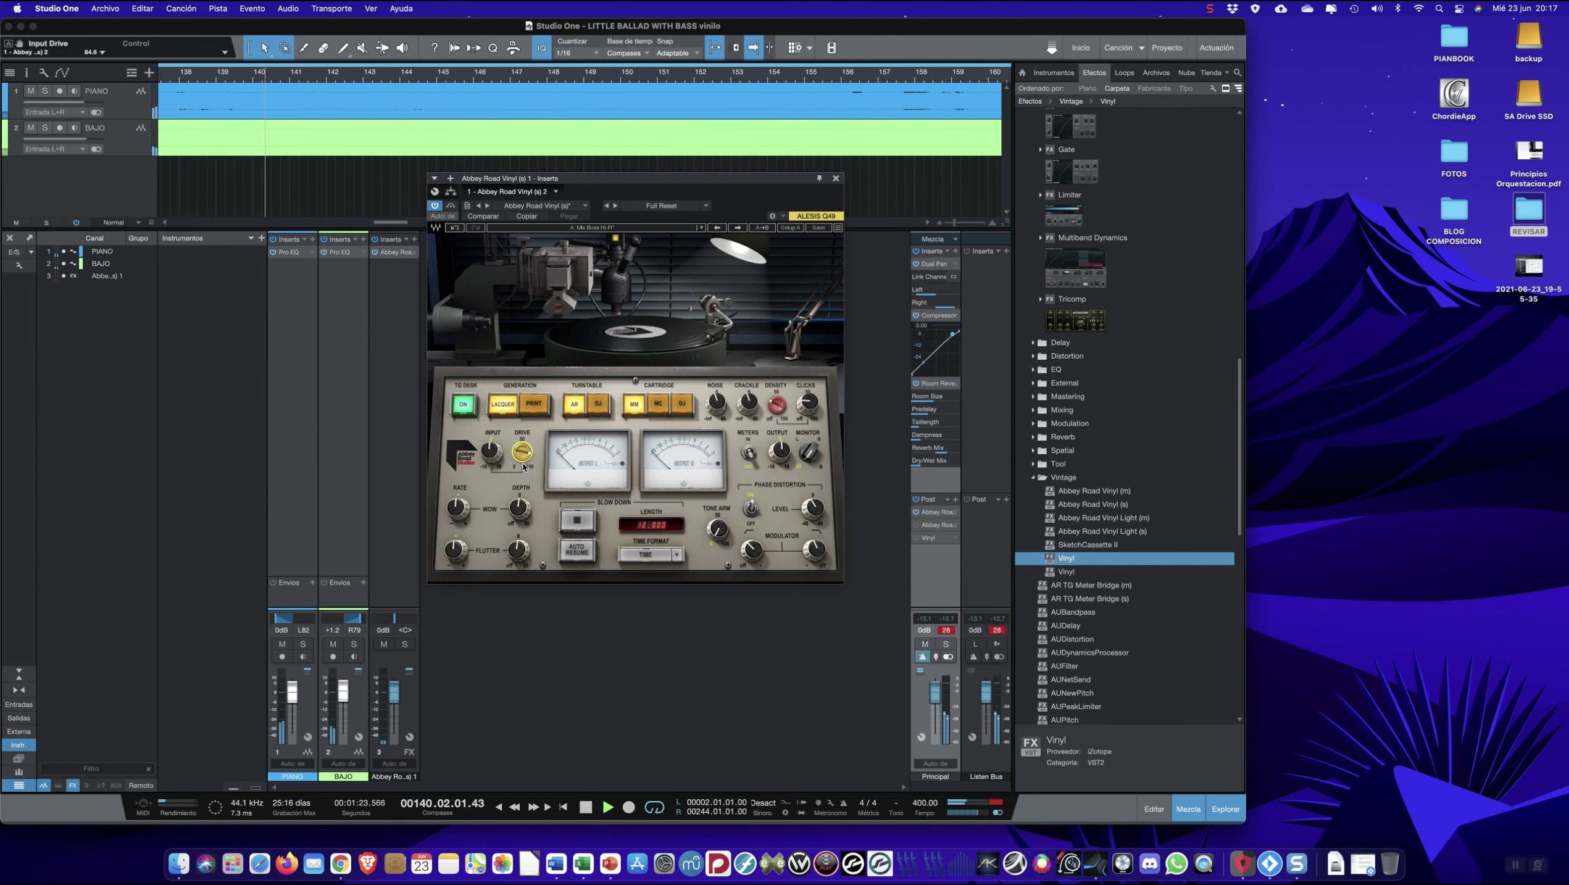
{"action": "mouse_move", "coordinate": [490, 447]}
{"action": "left_click_drag", "start_coordinate": [491, 448], "coordinate": [491, 438]}
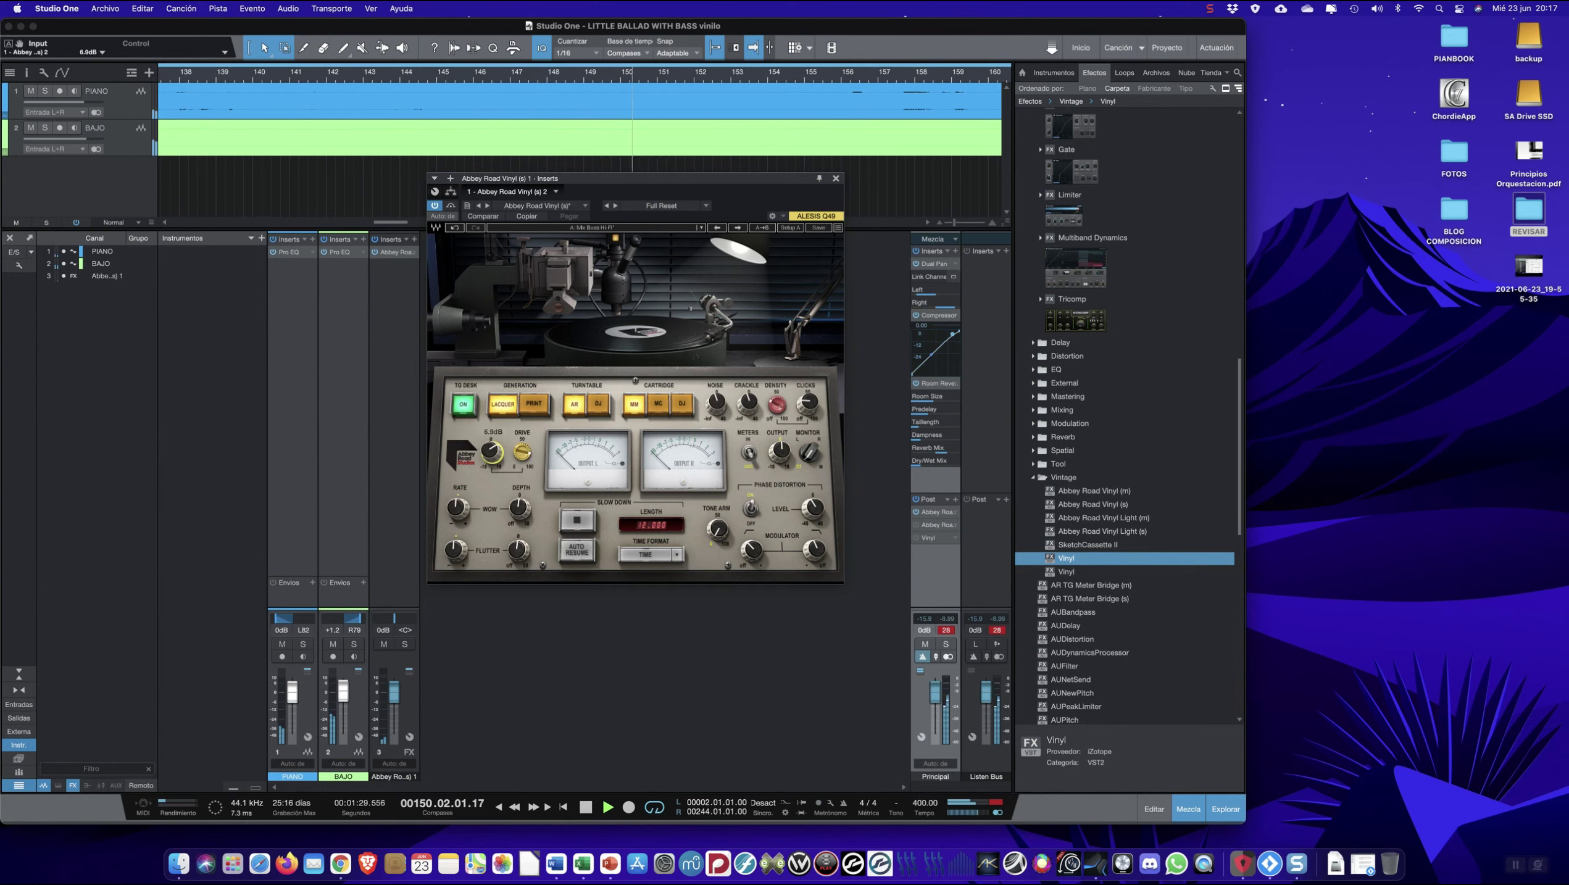
{"action": "left_click_drag", "start_coordinate": [490, 451], "coordinate": [490, 449]}
{"action": "left_click", "coordinate": [527, 454]}
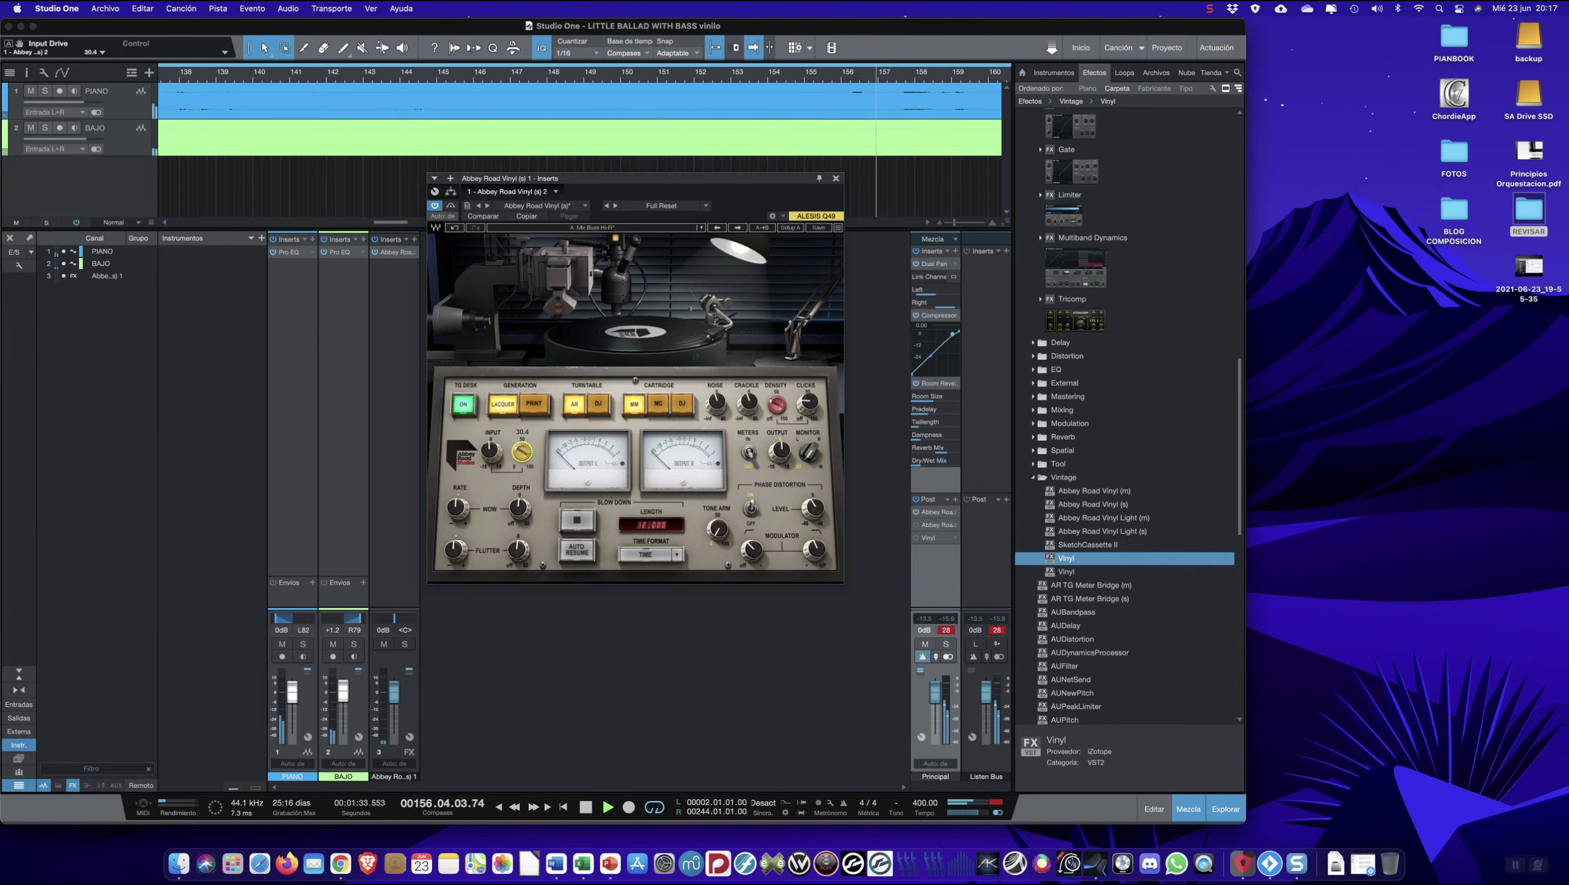
- Raise Abbey Road Vinyl's Noise level during playback and bring it back down
{"action": "left_click", "coordinate": [717, 400]}
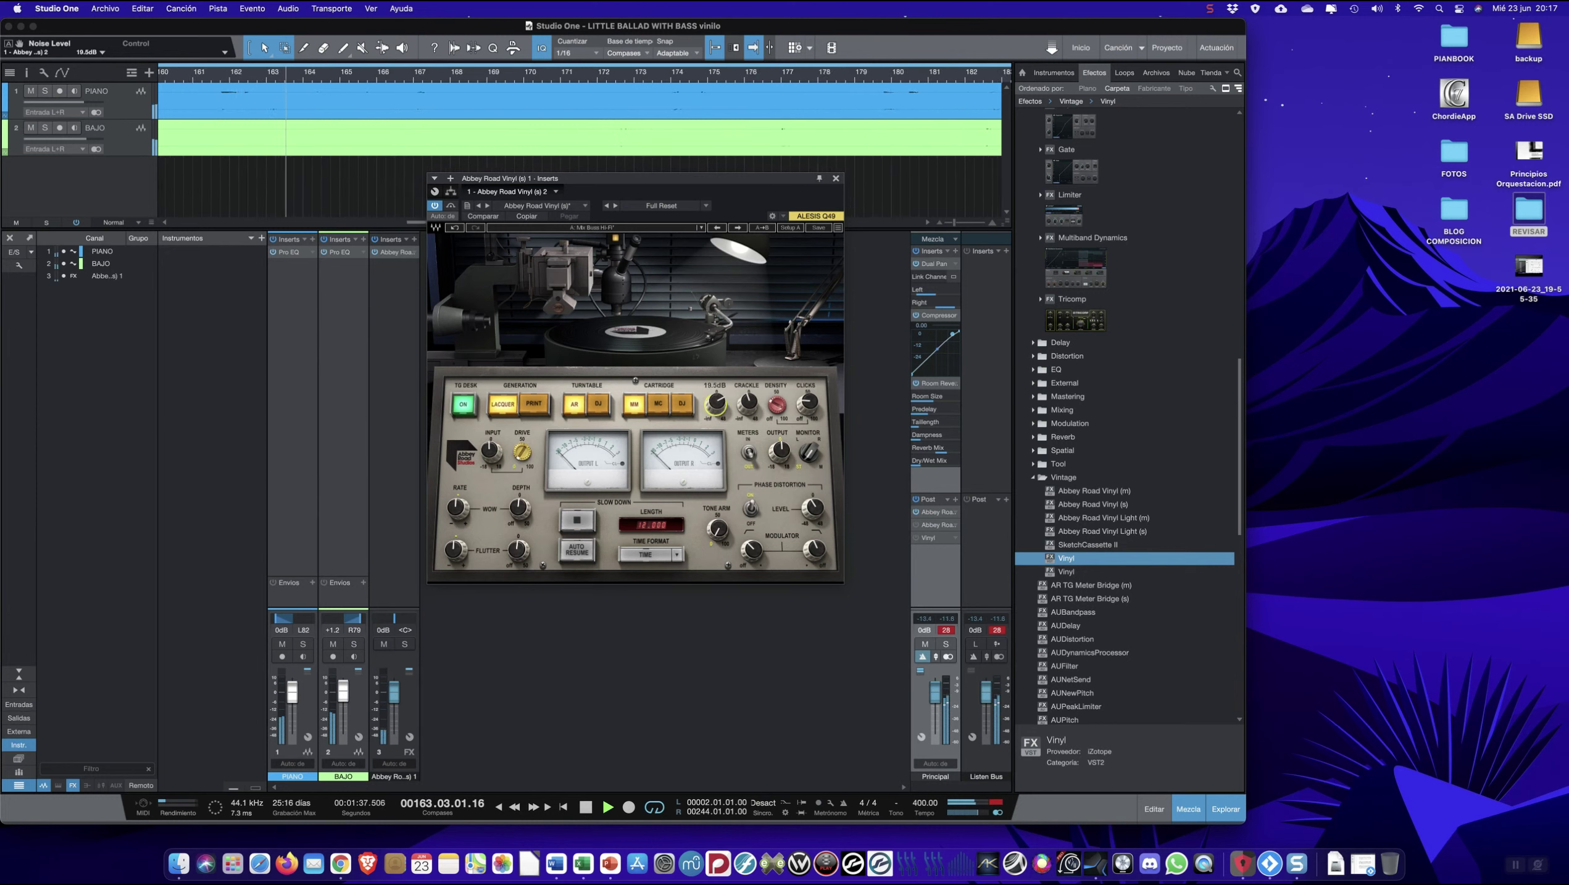
{"action": "left_click_drag", "start_coordinate": [717, 400], "coordinate": [717, 396]}
{"action": "left_click_drag", "start_coordinate": [718, 404], "coordinate": [717, 414]}
{"action": "left_click_drag", "start_coordinate": [716, 404], "coordinate": [717, 427]}
- Raise Abbey Road Vinyl's Crackle level during playback and lower it again
{"action": "left_click_drag", "start_coordinate": [747, 404], "coordinate": [747, 407]}
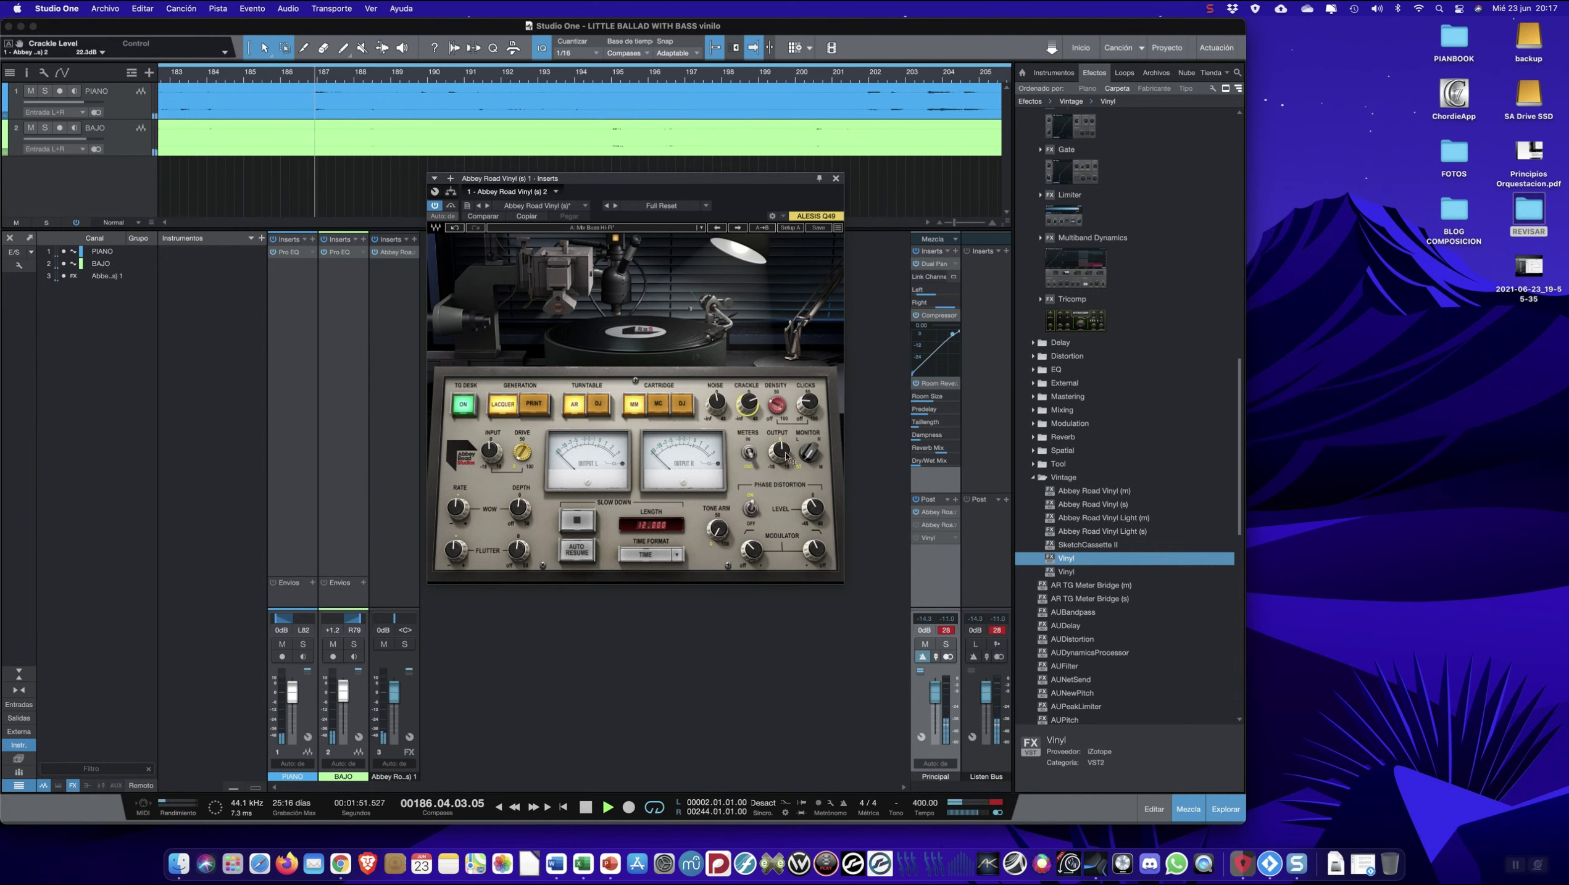
{"action": "mouse_move", "coordinate": [784, 452]}
{"action": "left_click_drag", "start_coordinate": [748, 404], "coordinate": [747, 416]}
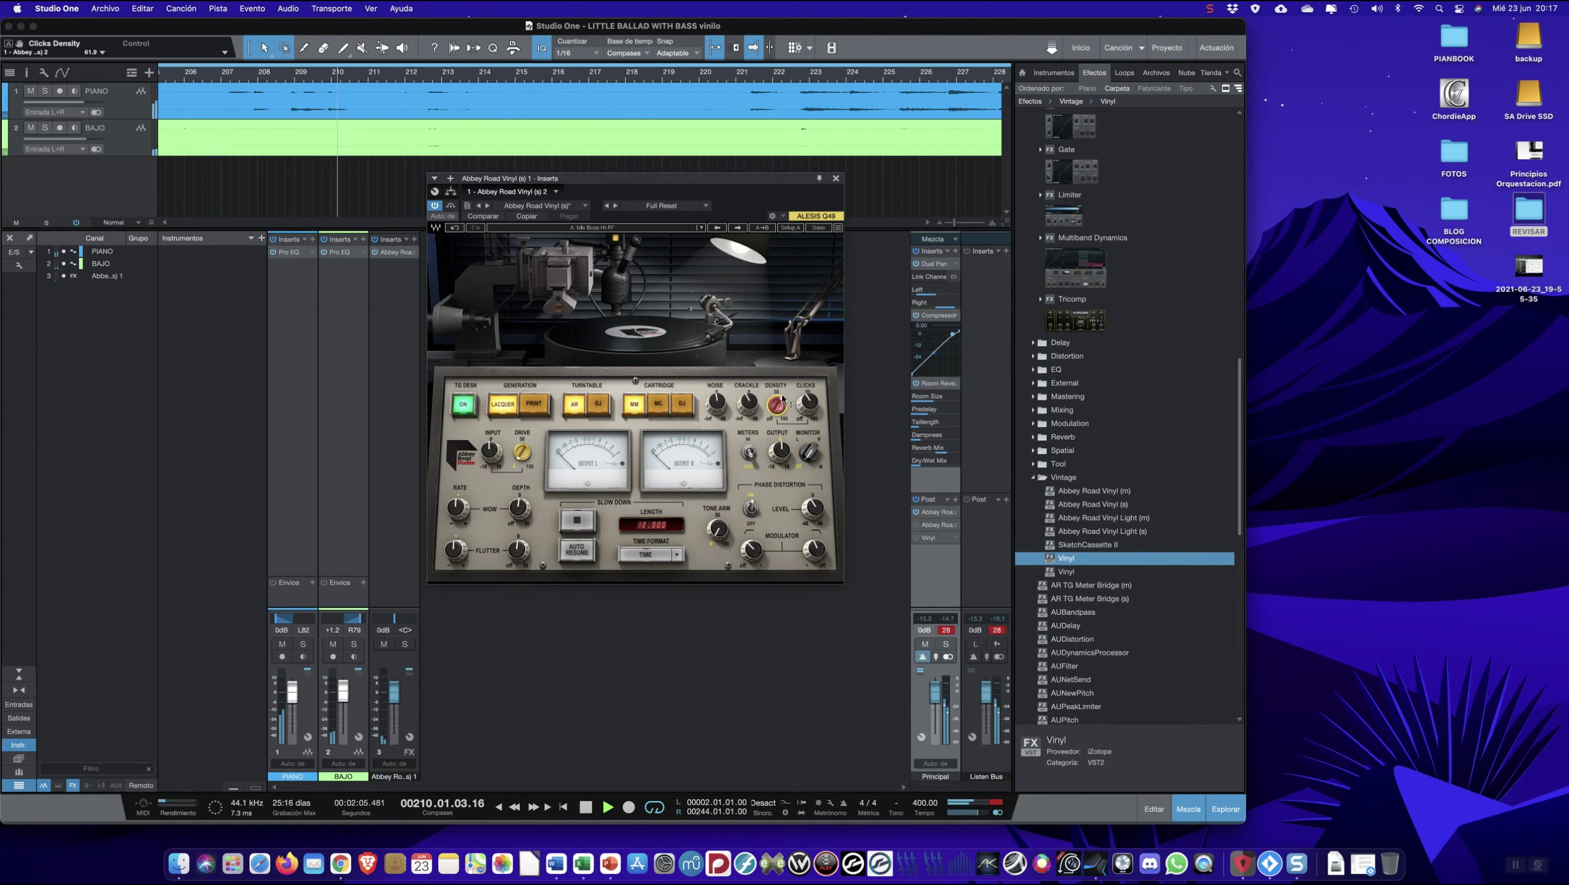
- Adjust the clicks Density in Abbey Road Vinyl and turn the Clicks gain down
{"action": "left_click_drag", "start_coordinate": [780, 404], "coordinate": [777, 403]}
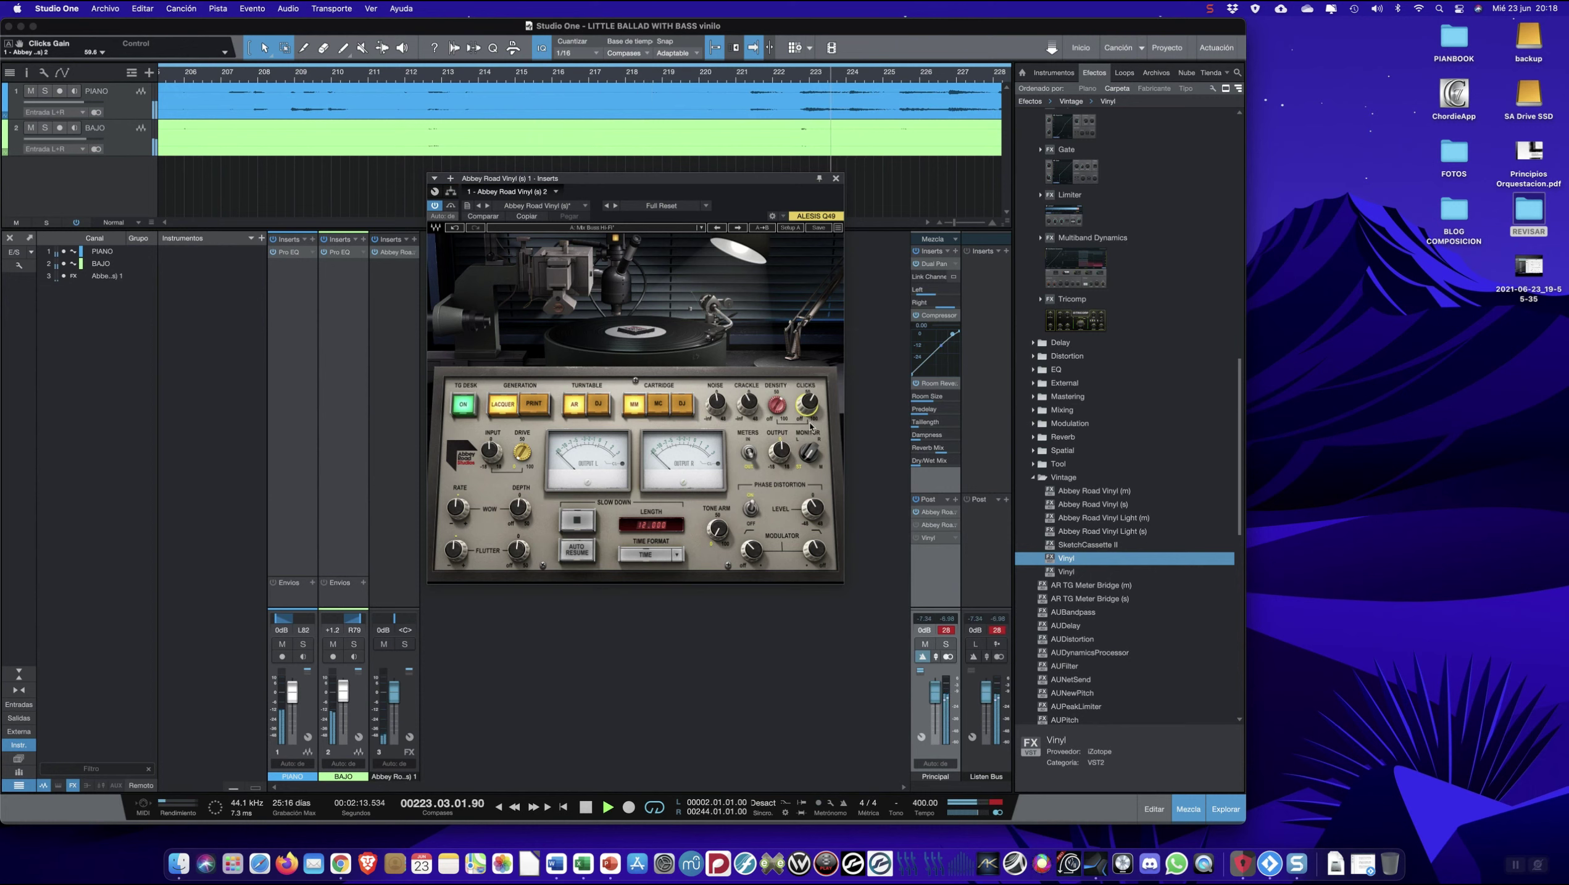
{"action": "left_click_drag", "start_coordinate": [807, 407], "coordinate": [807, 452]}
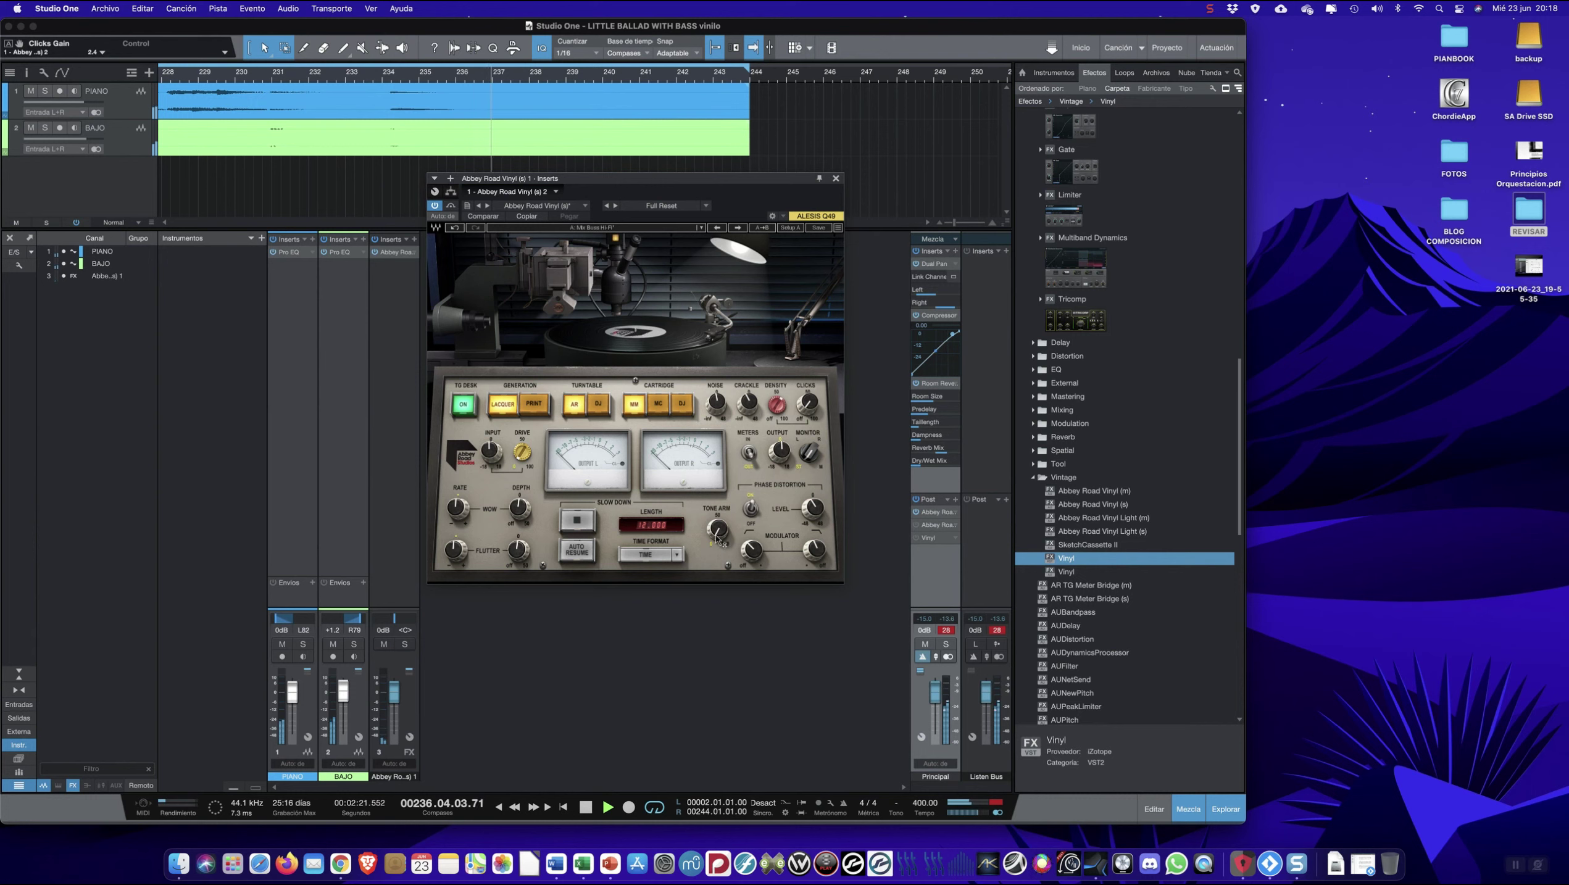
- Sweep the Tone Arm position to about 86 and reset it to its default
{"action": "mouse_move", "coordinate": [718, 536]}
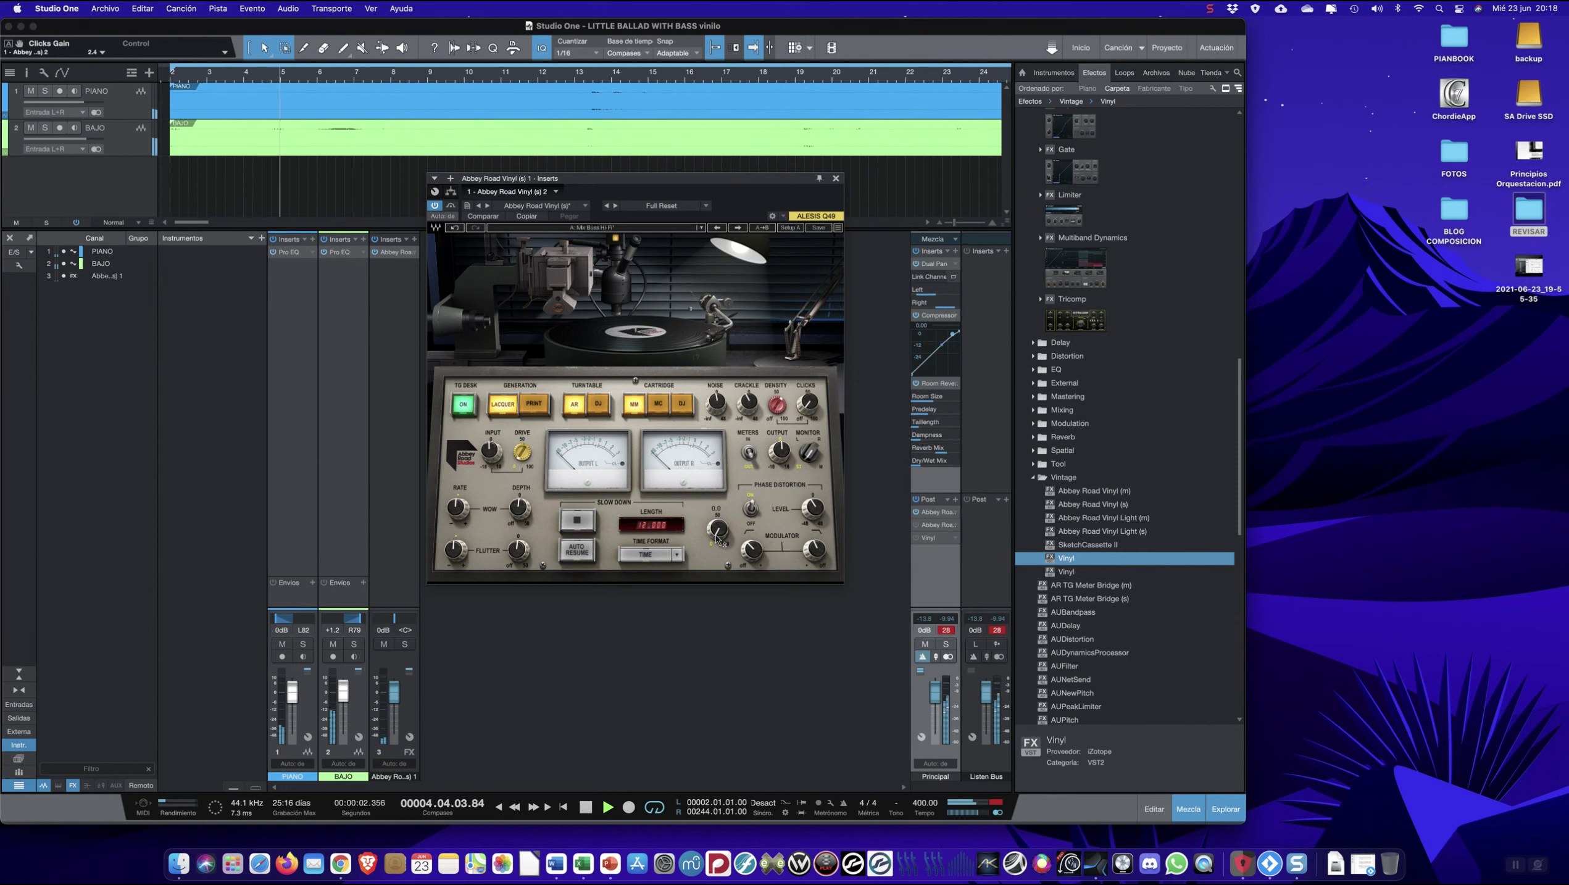
{"action": "mouse_move", "coordinate": [718, 536]}
{"action": "left_mouse_down"}
{"action": "mouse_move", "coordinate": [718, 484]}
{"action": "mouse_move", "coordinate": [732, 518]}
{"action": "left_mouse_up"}
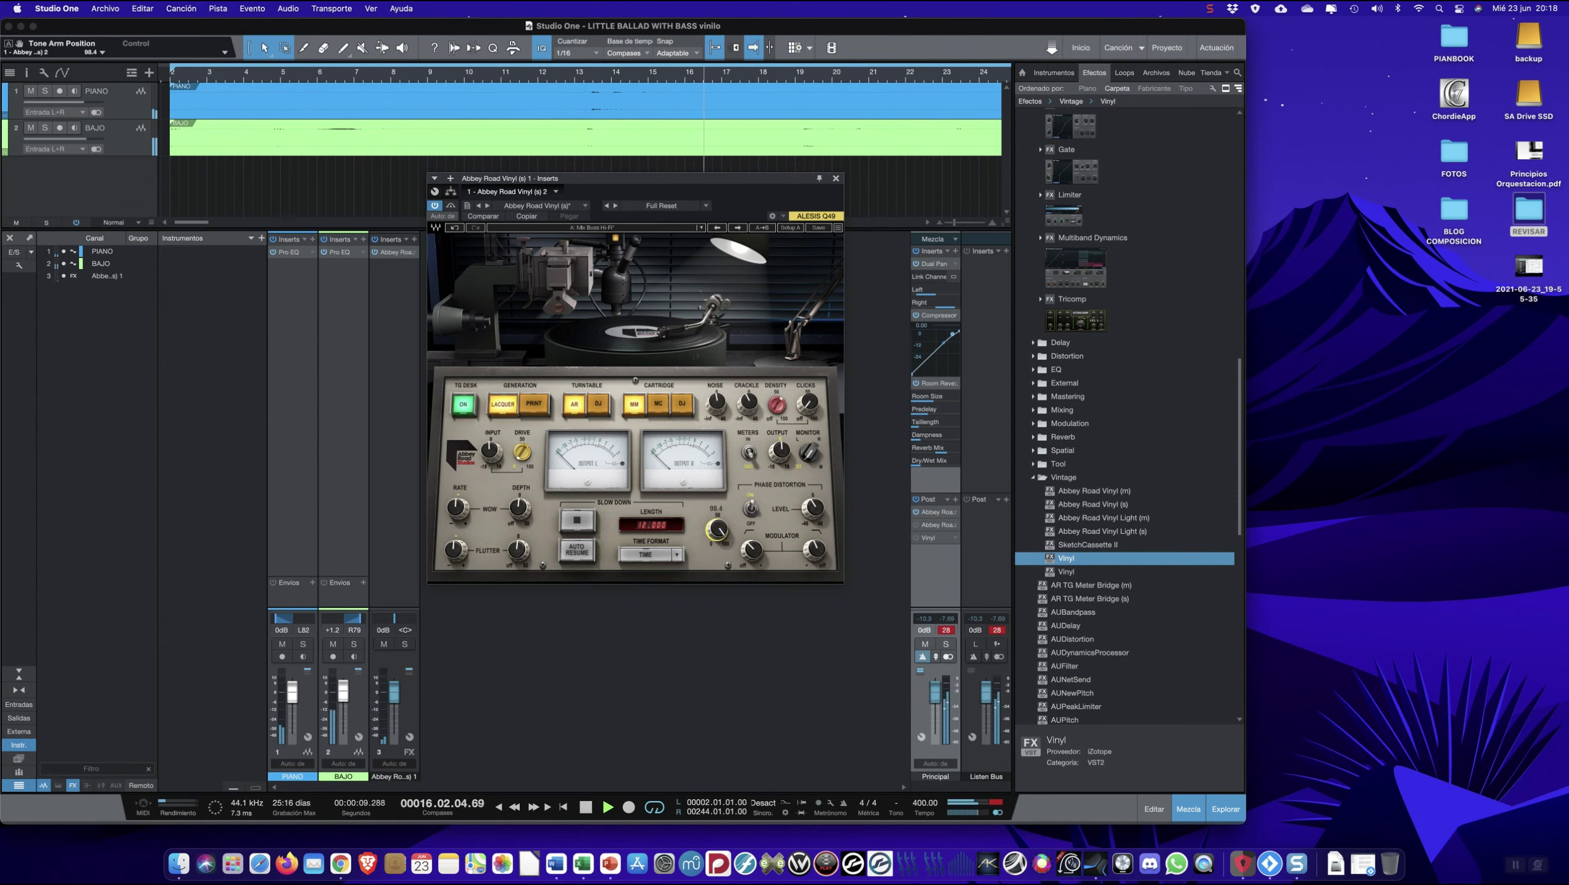
{"action": "left_click", "coordinate": [719, 532], "text": "alt"}
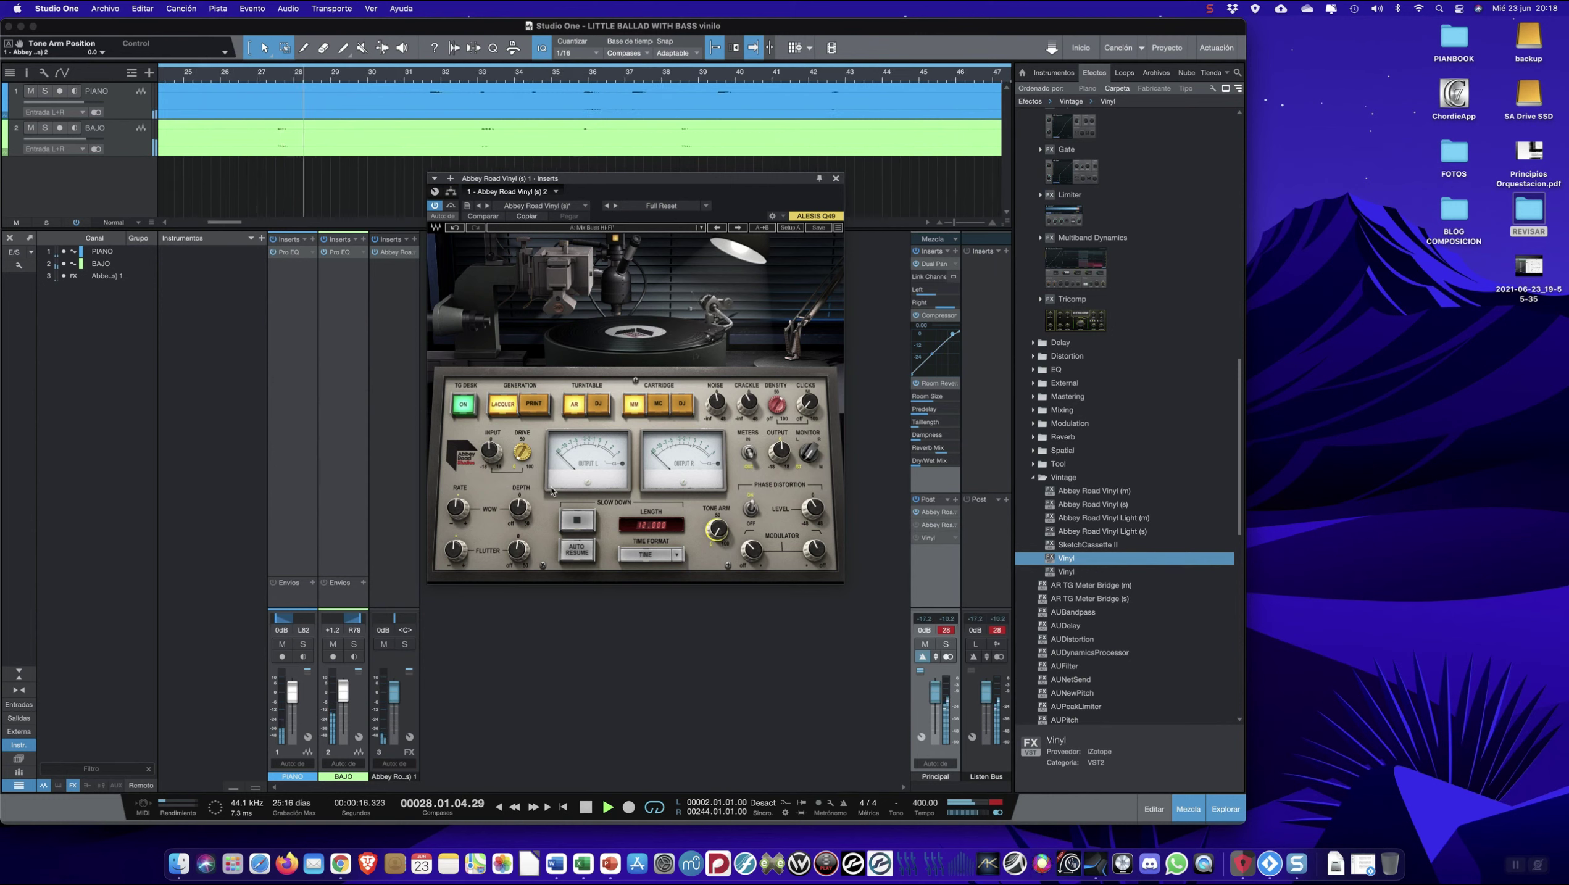
- Vary the Wow rate and depth during playback, finishing by lowering the depth
{"action": "left_click", "coordinate": [457, 507]}
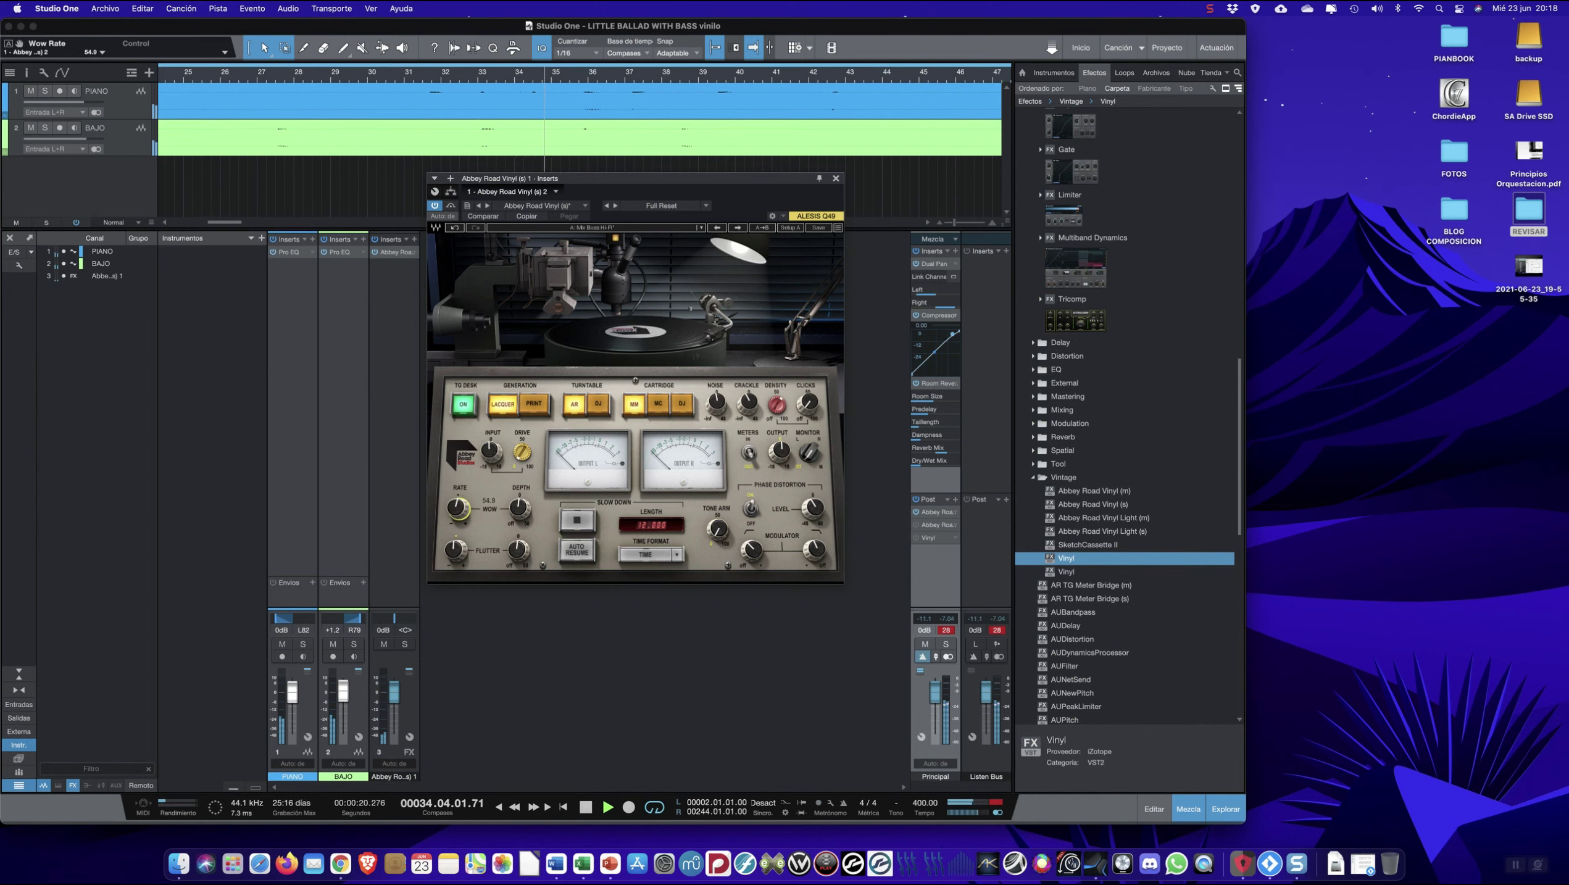
{"action": "left_click_drag", "start_coordinate": [457, 507], "coordinate": [458, 477]}
{"action": "left_click_drag", "start_coordinate": [519, 508], "coordinate": [537, 531]}
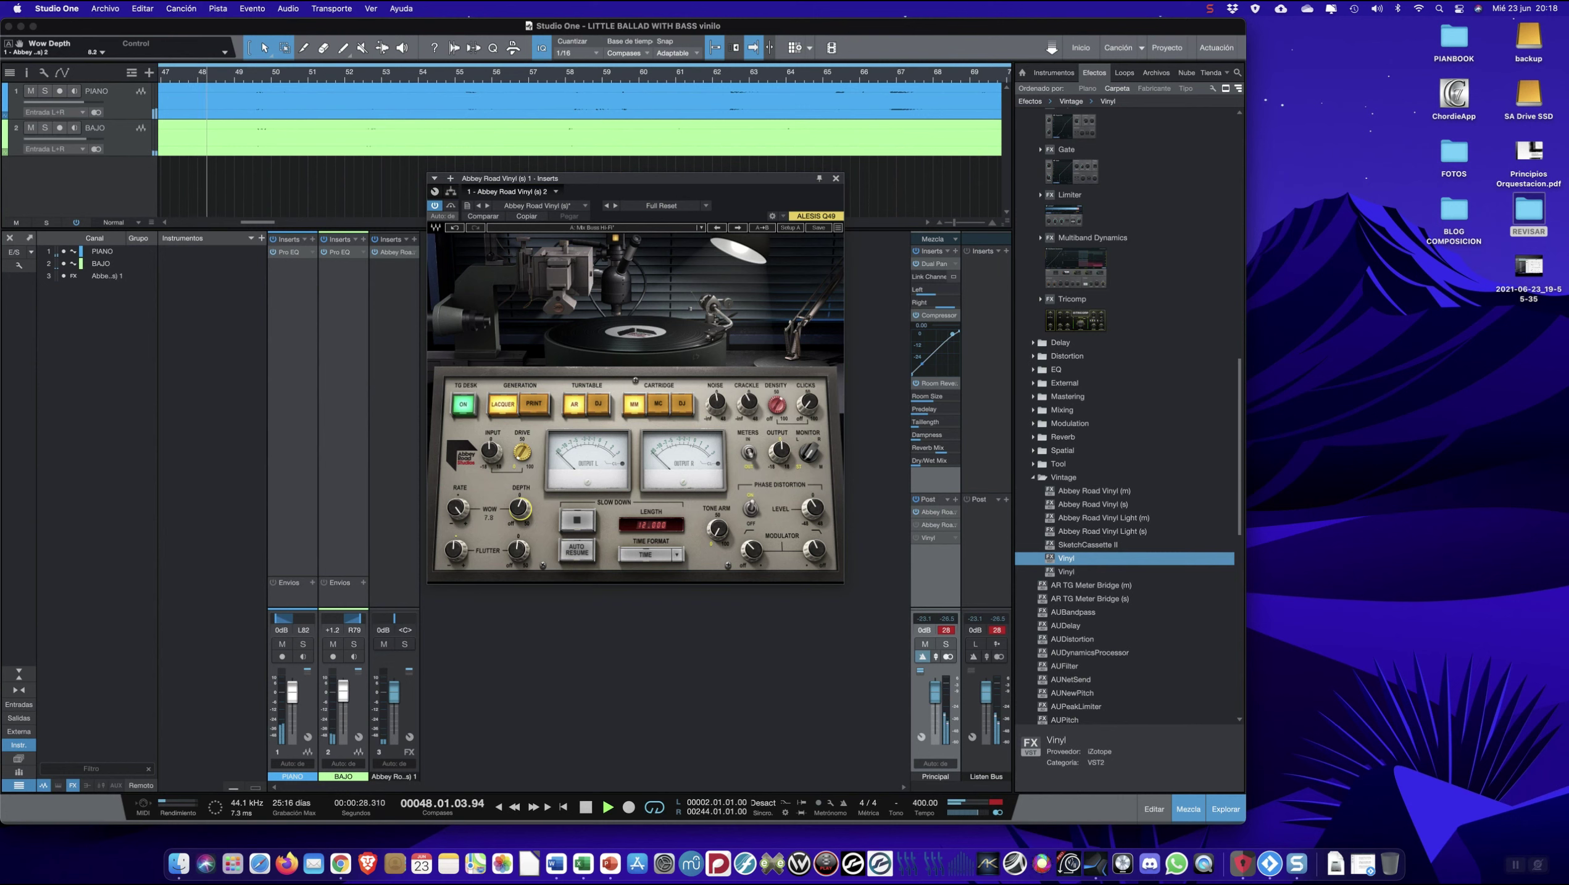
{"action": "left_click_drag", "start_coordinate": [519, 508], "coordinate": [519, 547]}
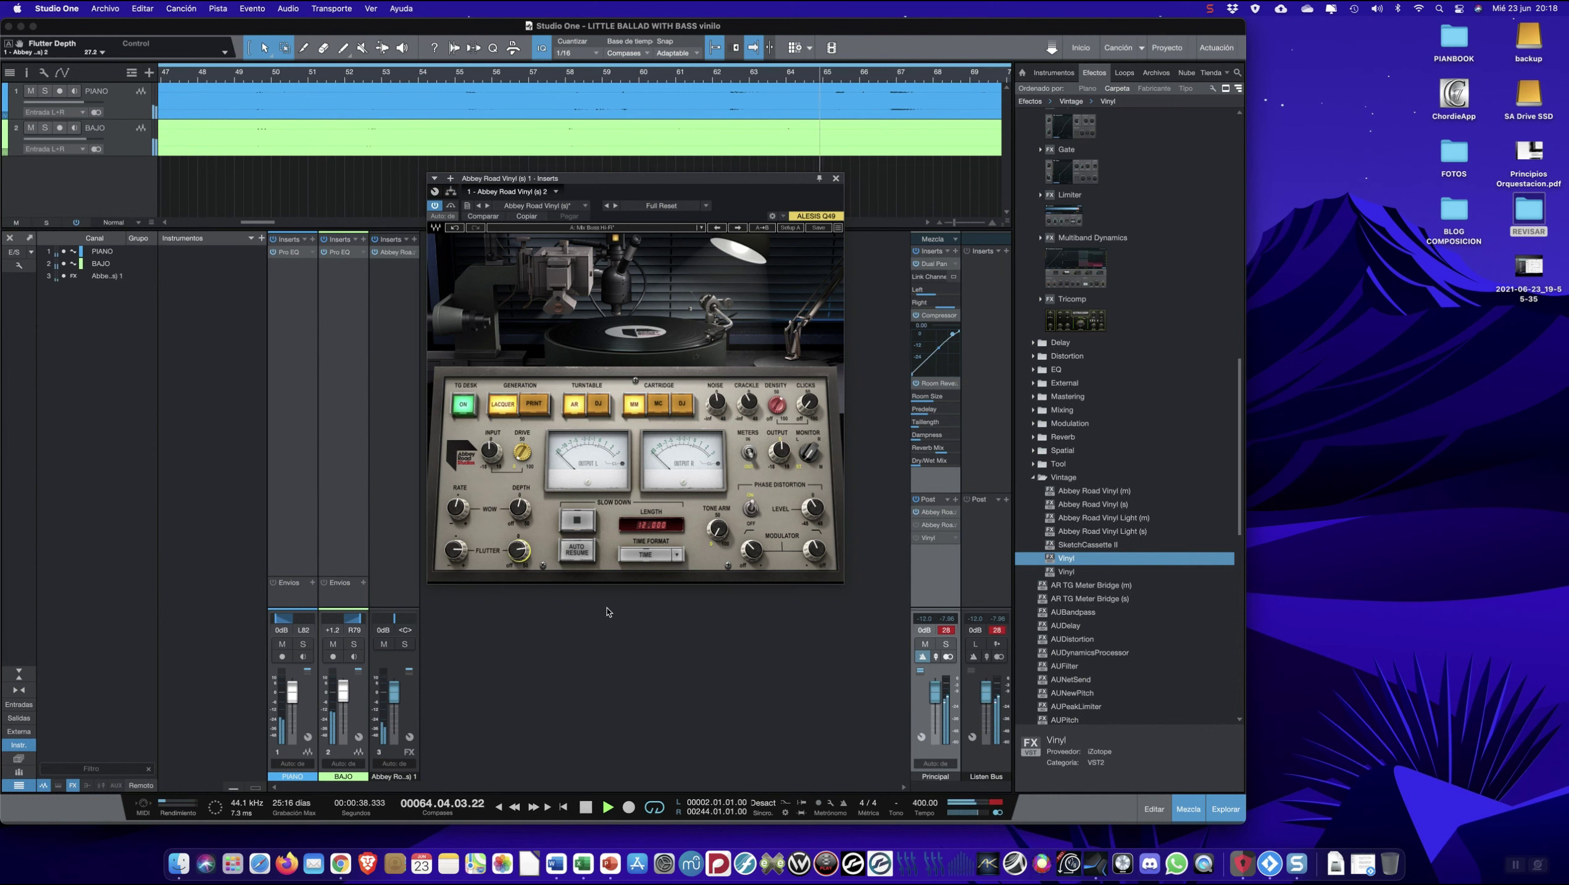
- Turn down the Flutter depth and rate in Abbey Road Vinyl
{"action": "left_click_drag", "start_coordinate": [519, 550], "coordinate": [519, 589]}
{"action": "left_click_drag", "start_coordinate": [456, 549], "coordinate": [456, 580]}
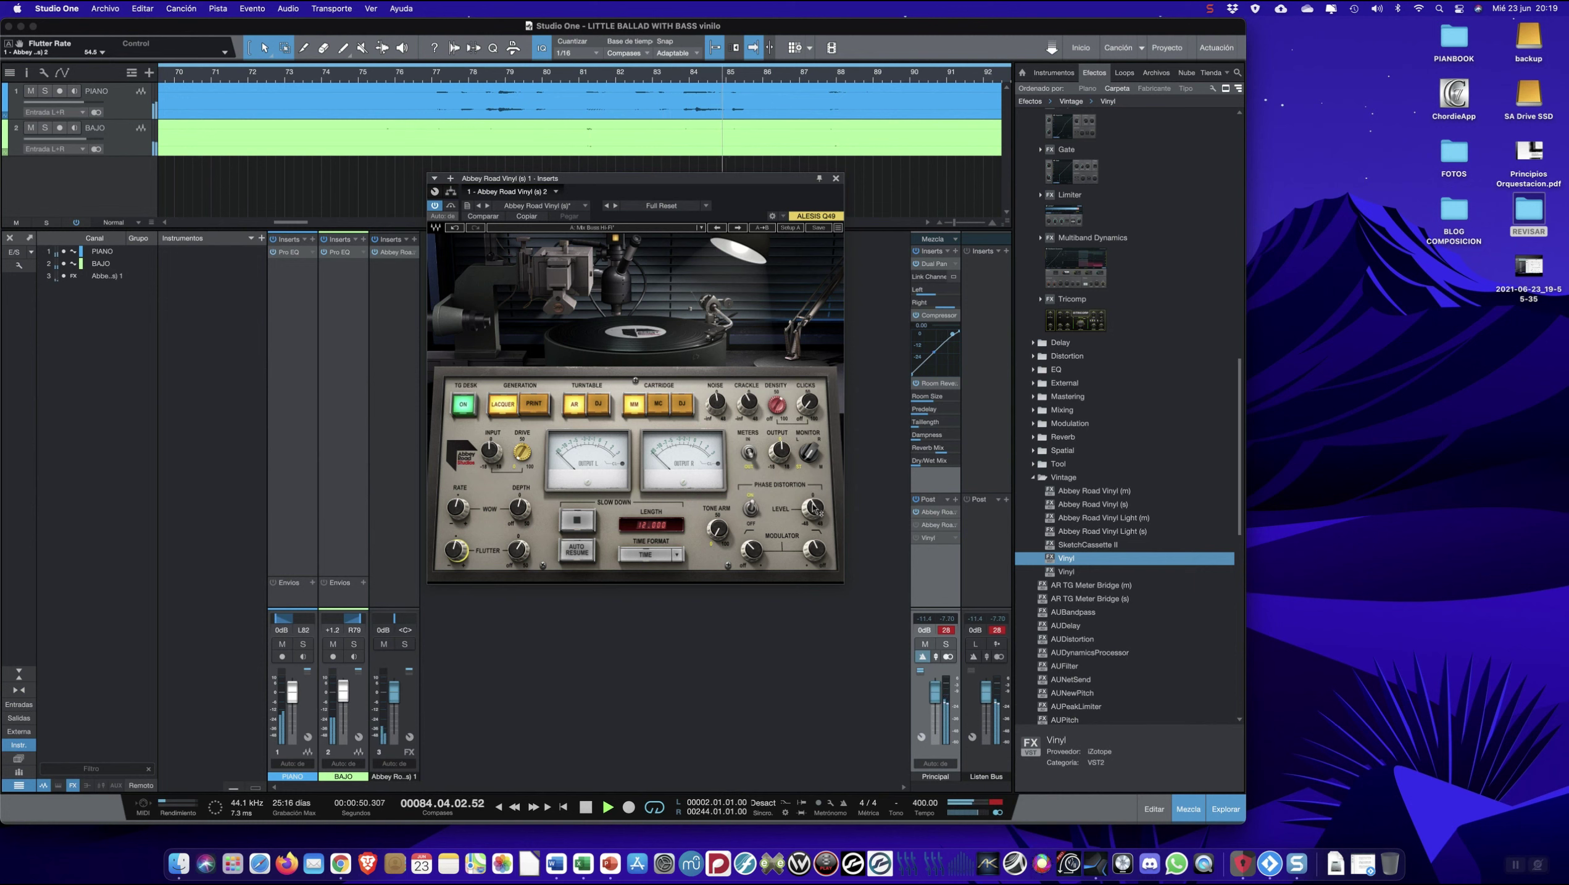
- Adjust the Phase Distortion level and its low-pass and high-pass controls in Abbey Road Vinyl
{"action": "left_click_drag", "start_coordinate": [813, 509], "coordinate": [812, 489]}
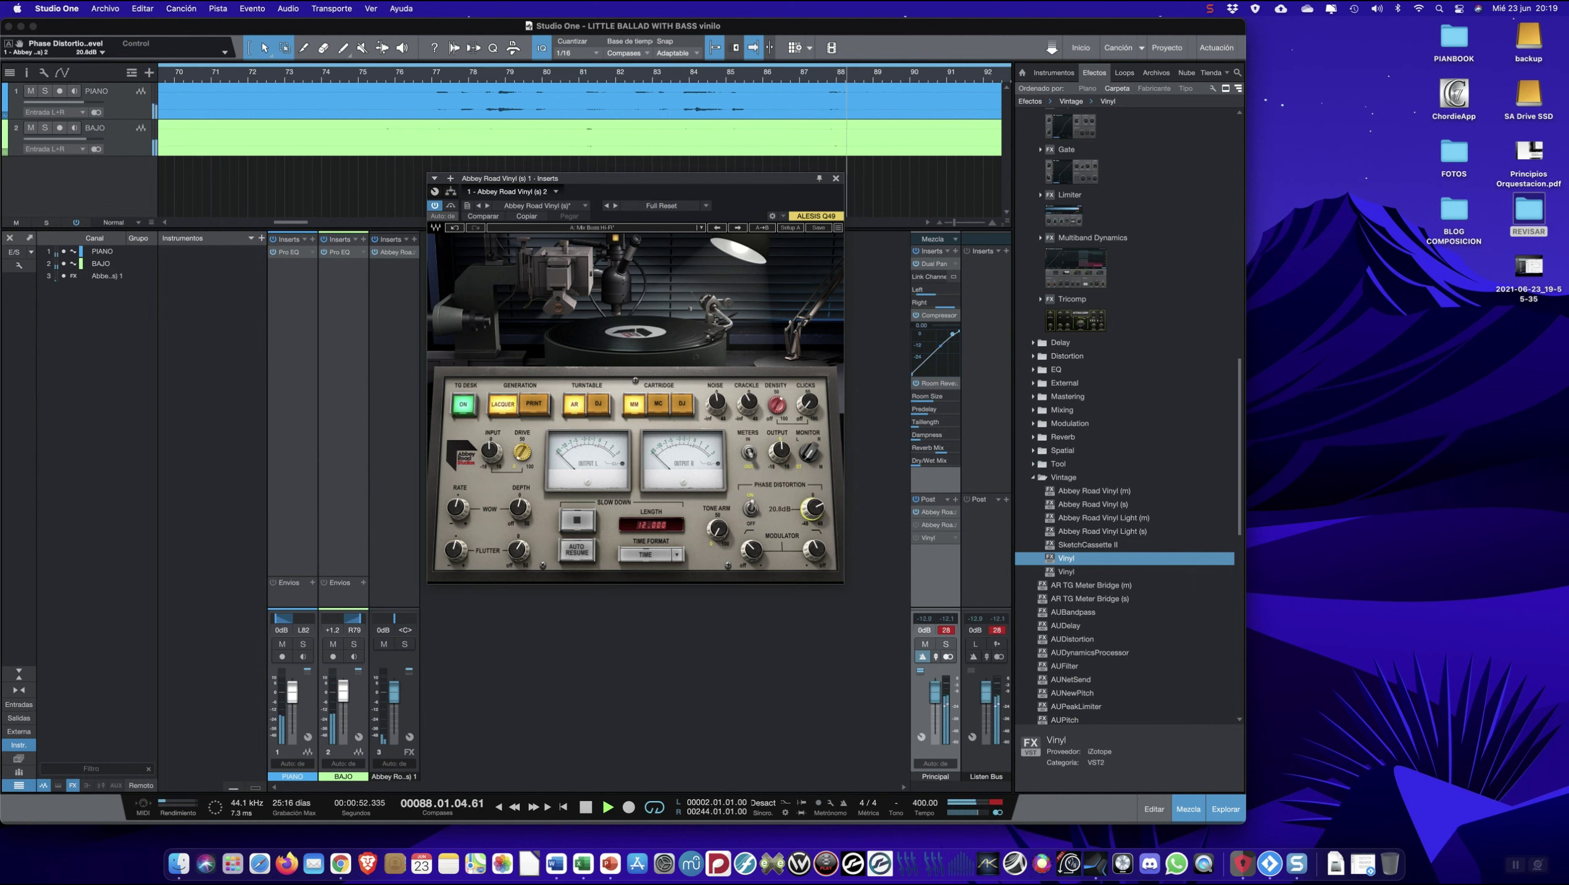
{"action": "left_click_drag", "start_coordinate": [815, 550], "coordinate": [782, 548]}
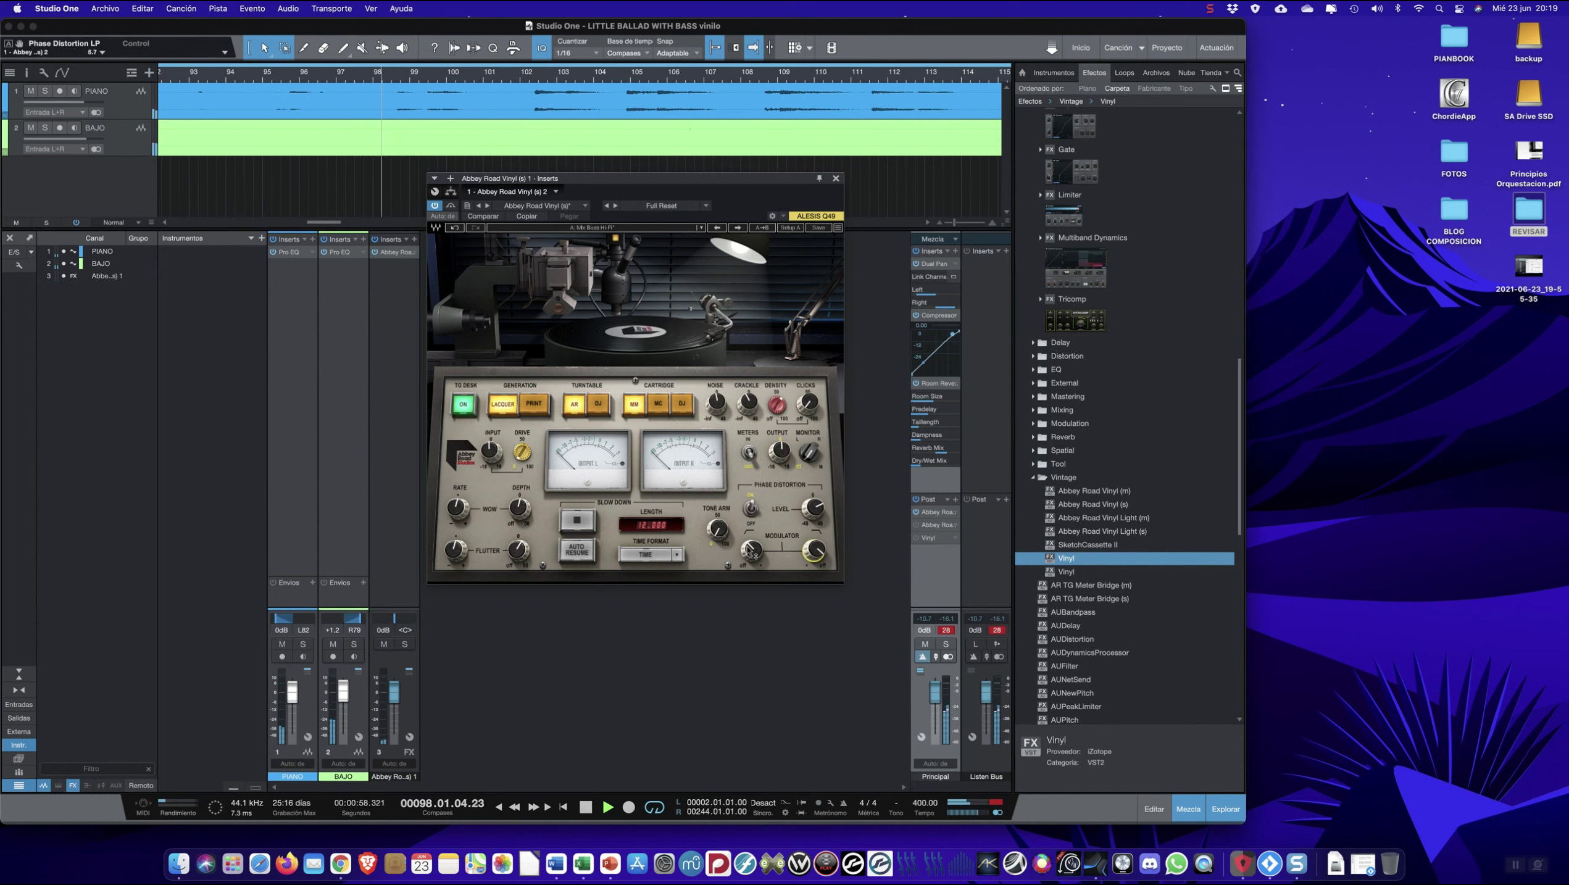
{"action": "left_click_drag", "start_coordinate": [752, 550], "coordinate": [761, 545]}
{"action": "left_click_drag", "start_coordinate": [751, 550], "coordinate": [761, 550]}
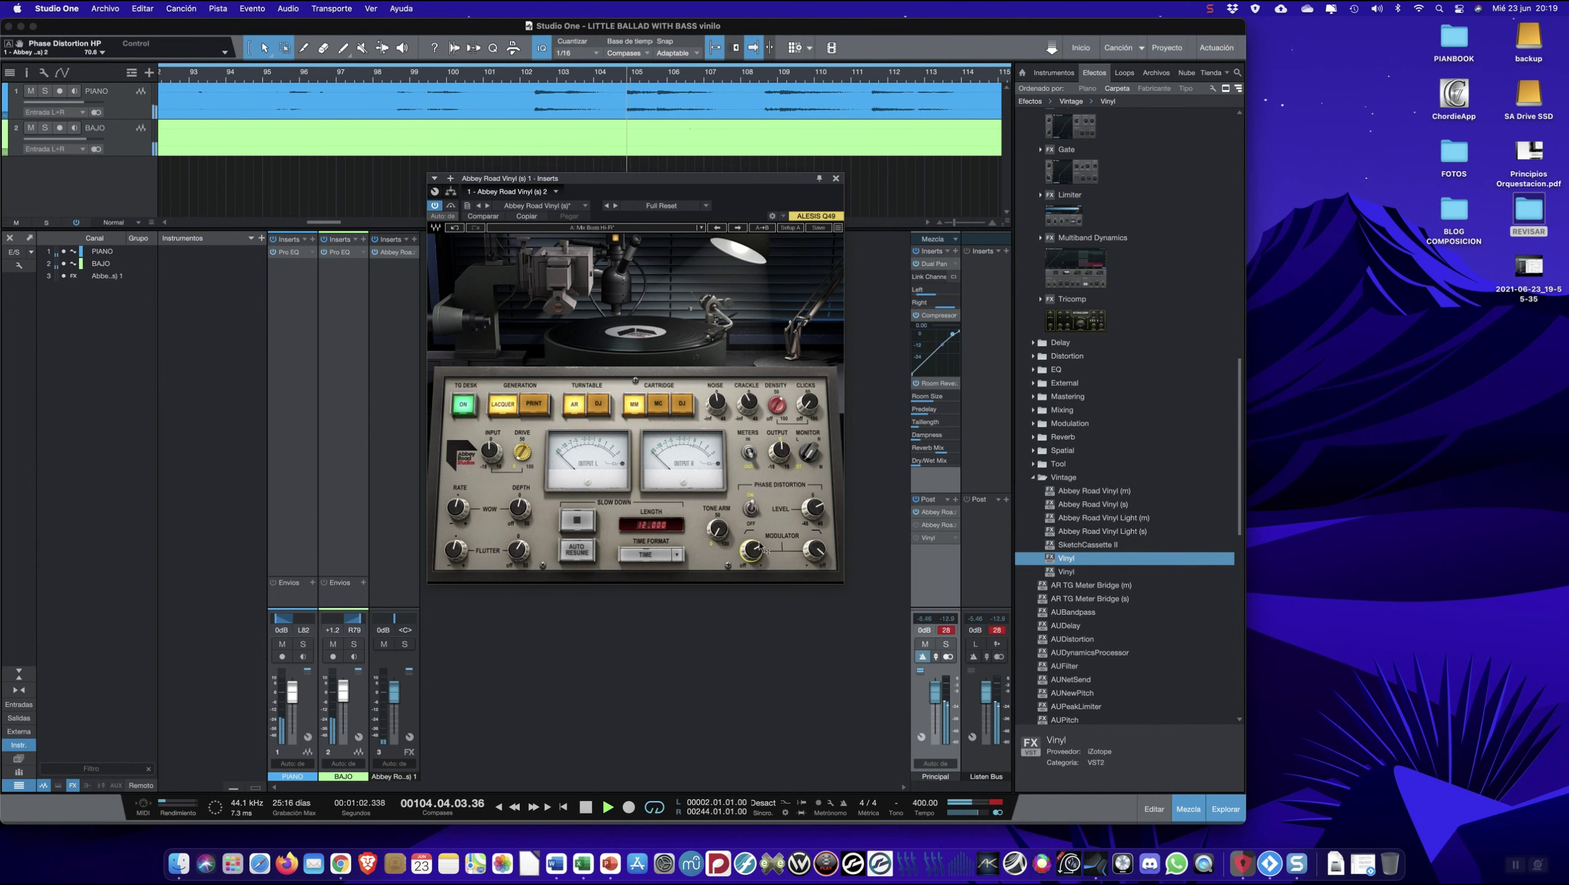
{"action": "scroll", "coordinate": [826, 509], "scroll_direction": "up", "scroll_amount": 5}
{"action": "mouse_move", "coordinate": [813, 556]}
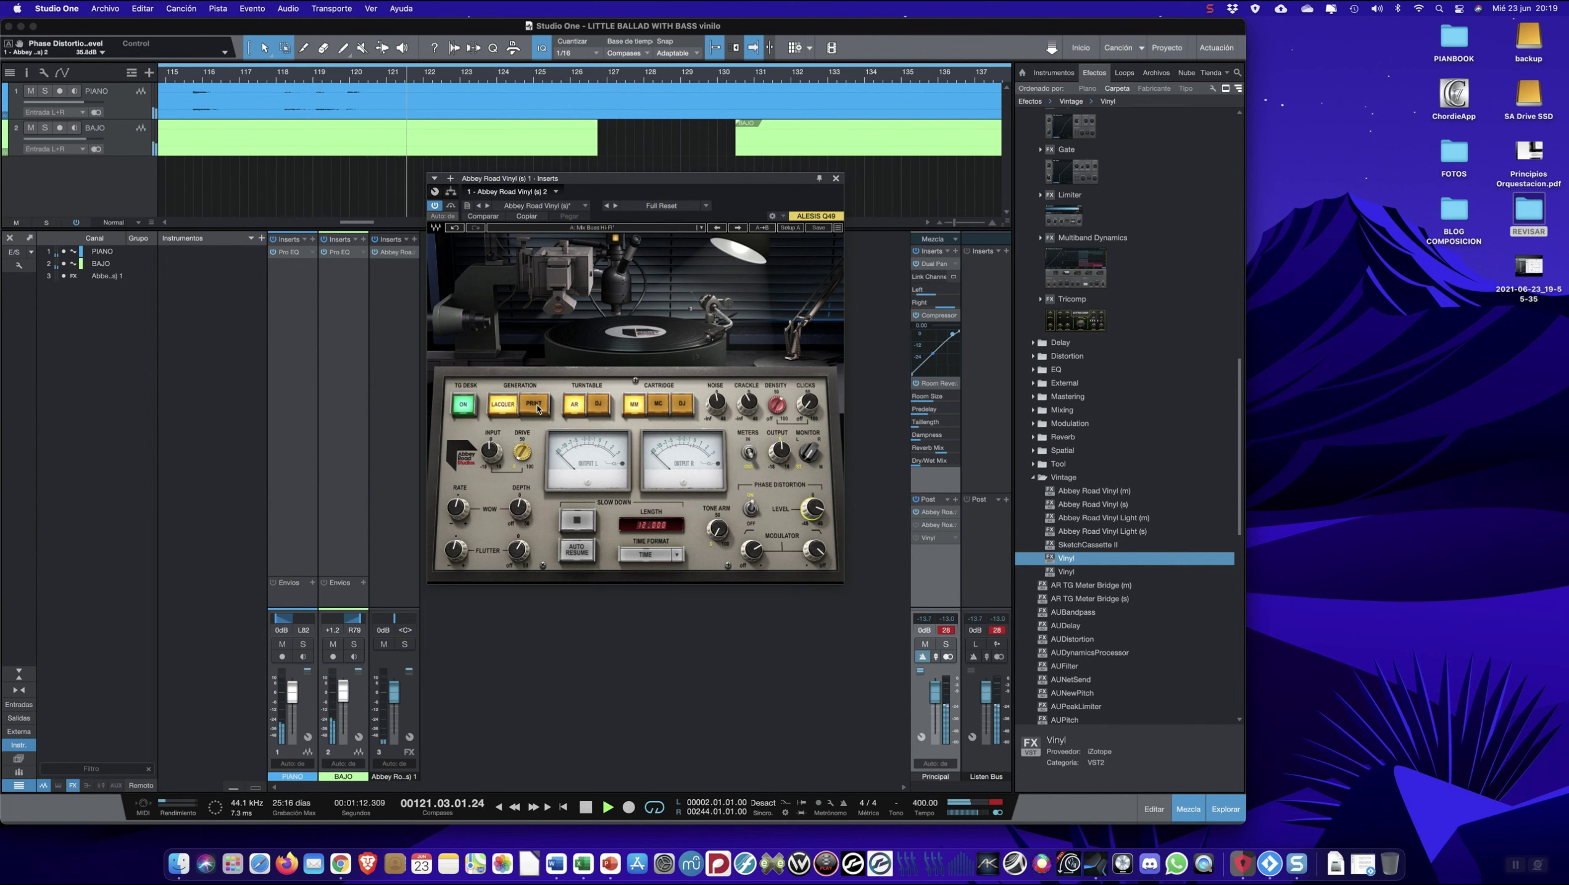
- Turn off TG Desk and set Abbey Road Vinyl to Print generation with the DJ turntable and DJ cartridge
{"action": "left_click", "coordinate": [469, 408]}
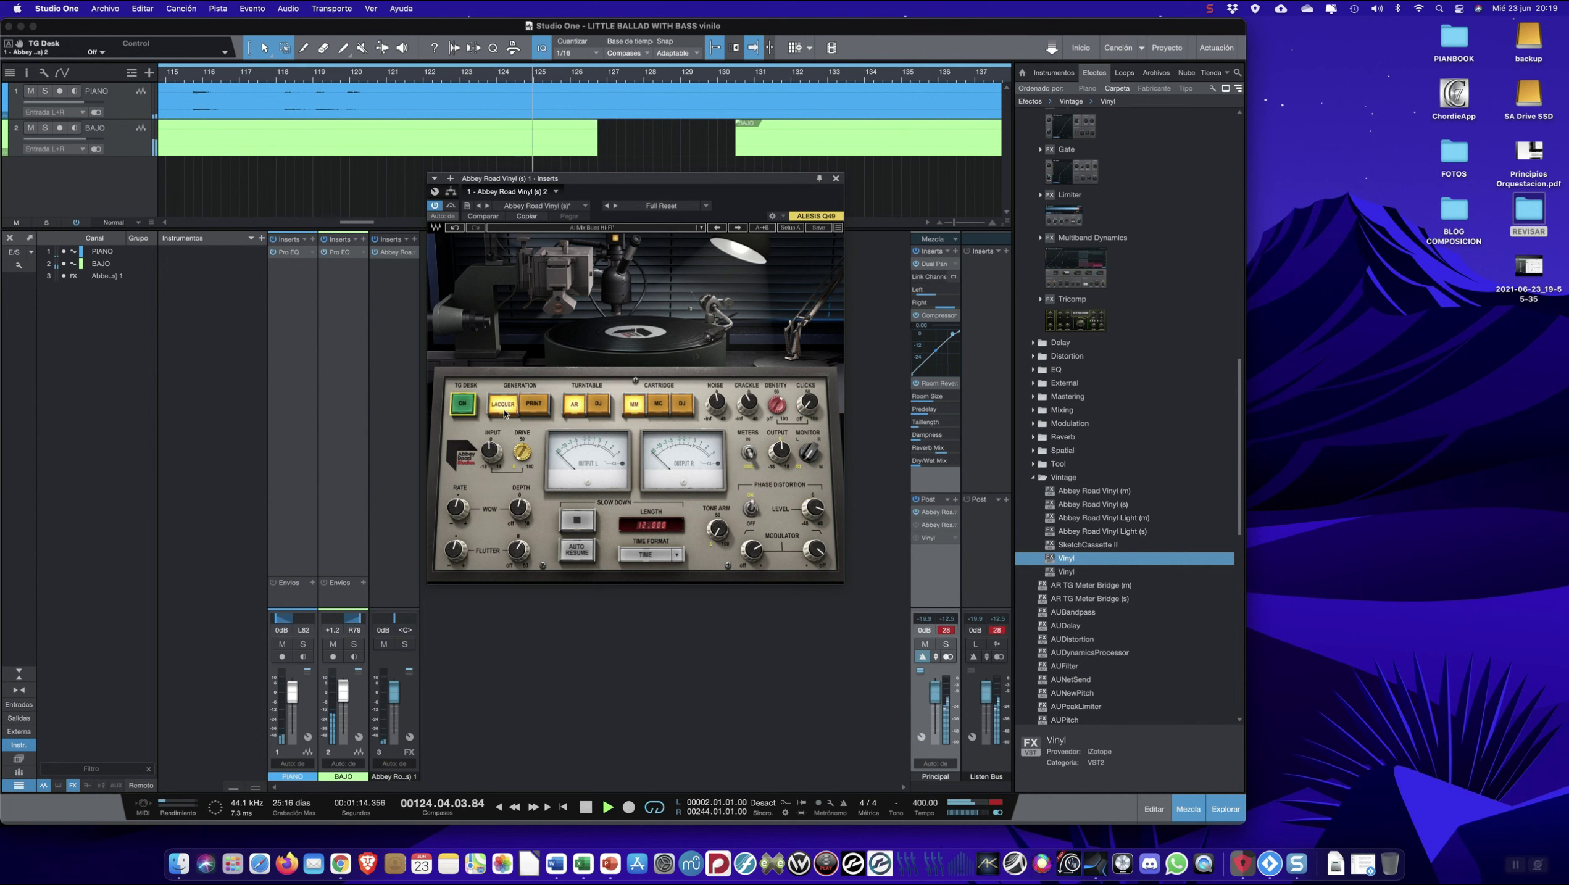
{"action": "left_click", "coordinate": [532, 406]}
{"action": "left_click", "coordinate": [598, 403]}
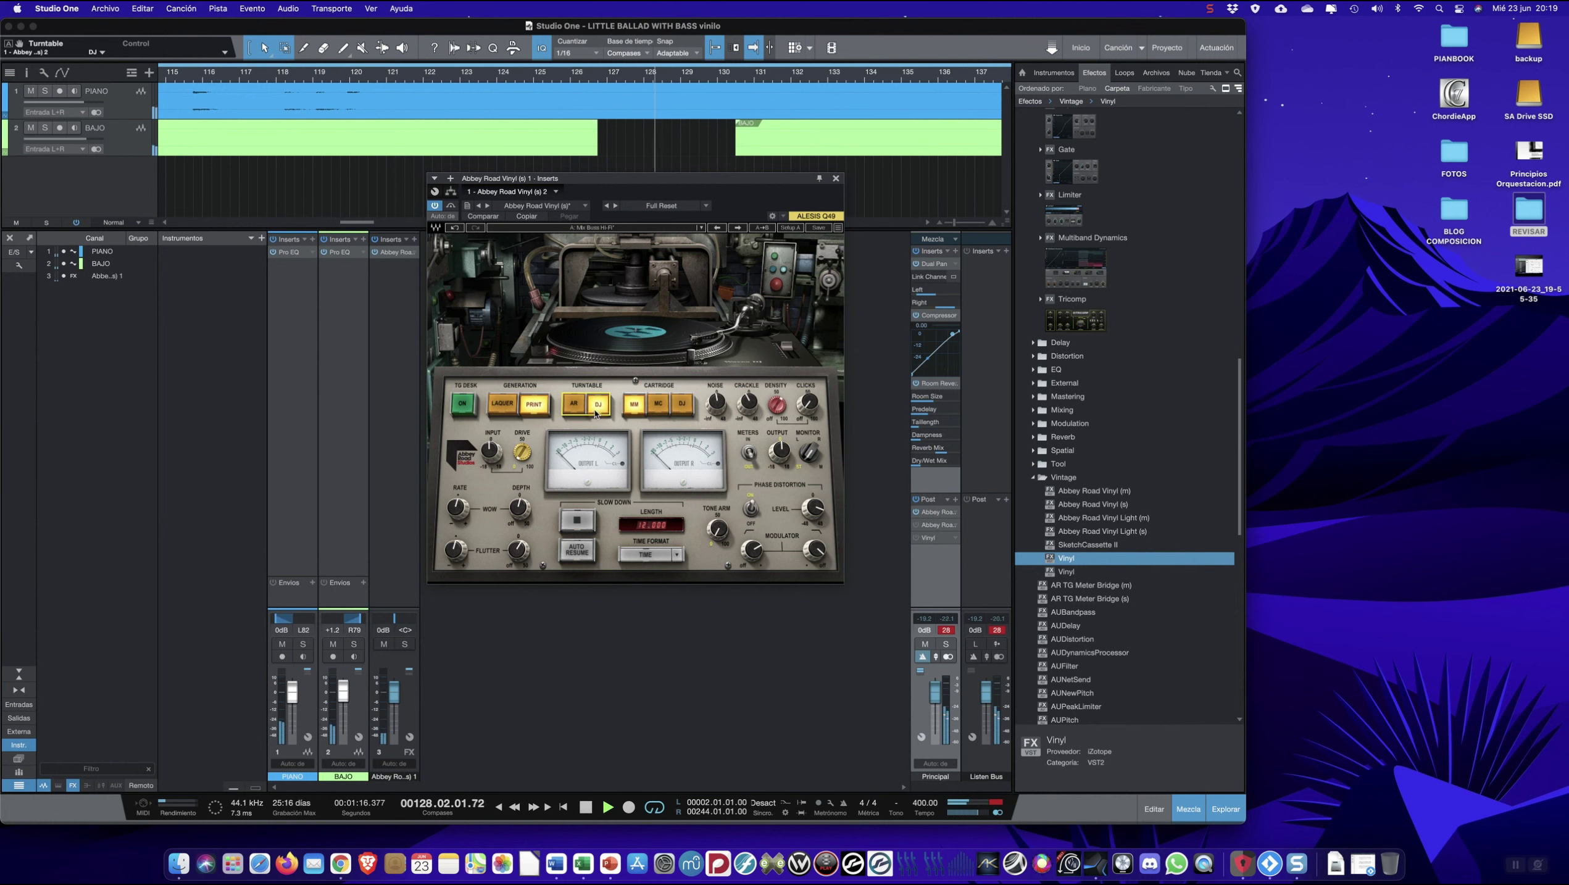
{"action": "left_click", "coordinate": [687, 407]}
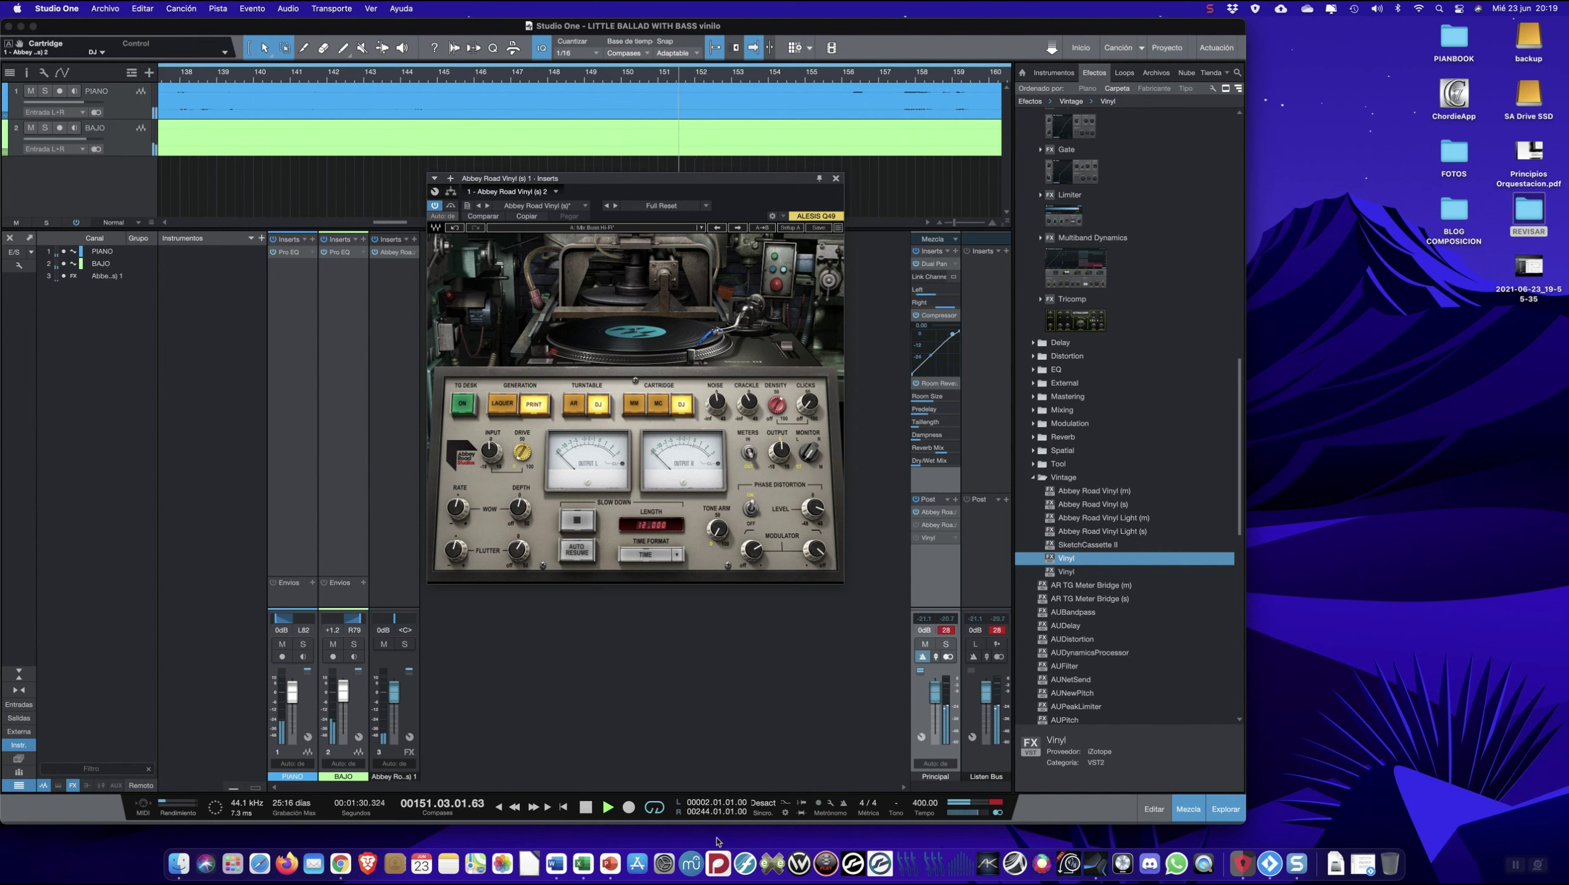
- Load the HH Lo-Fi factory preset in Abbey Road Vinyl and start playback to audition it
{"action": "left_click", "coordinate": [617, 231]}
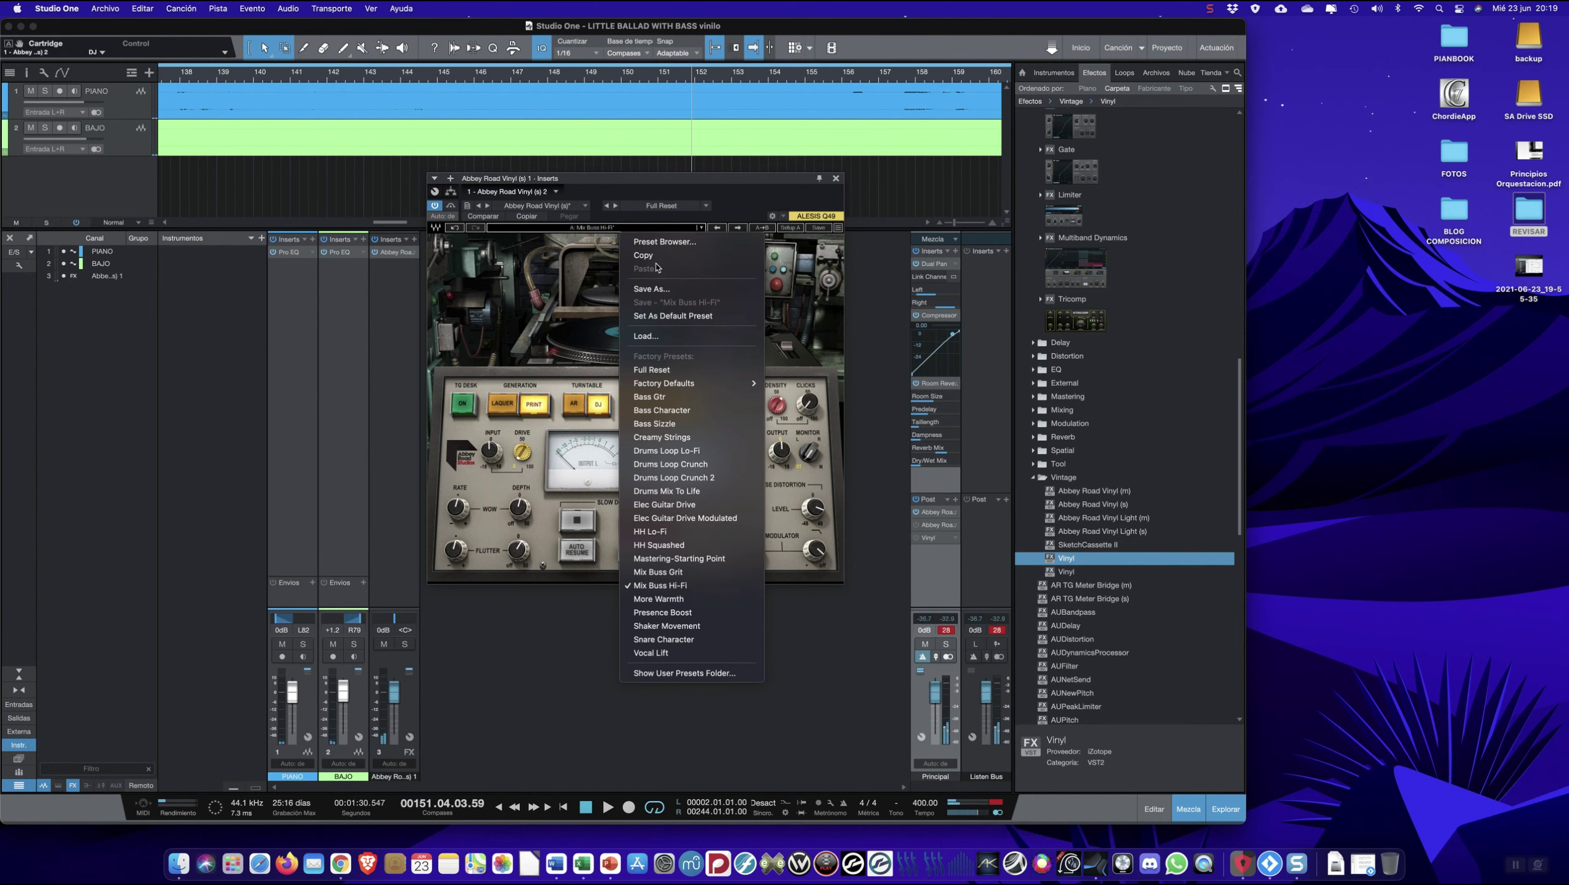
{"action": "mouse_move", "coordinate": [668, 386]}
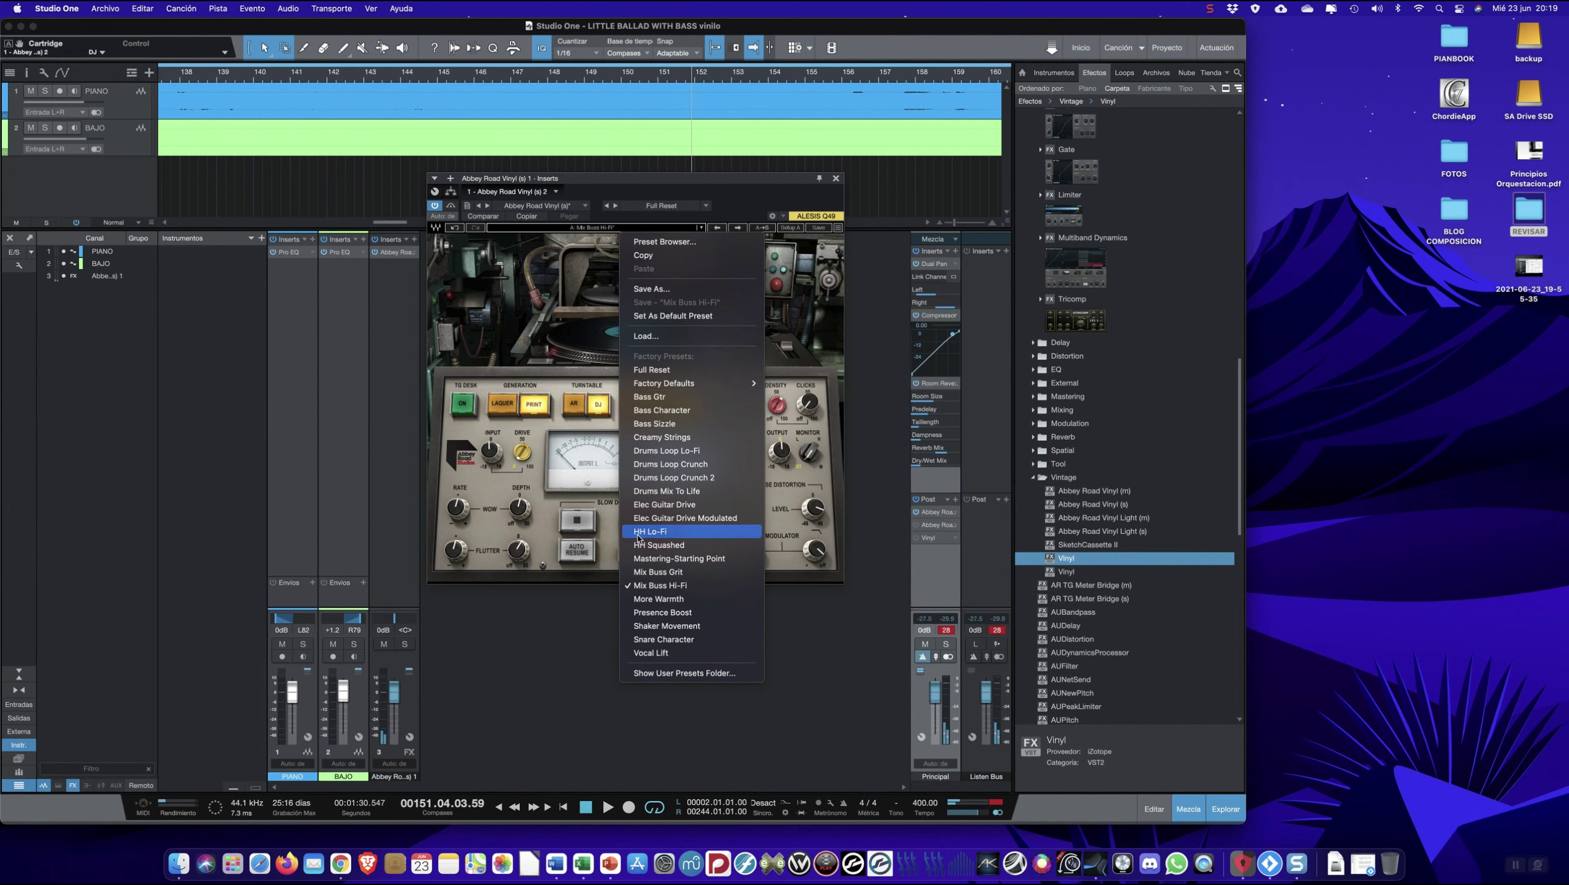
{"action": "left_click", "coordinate": [656, 532]}
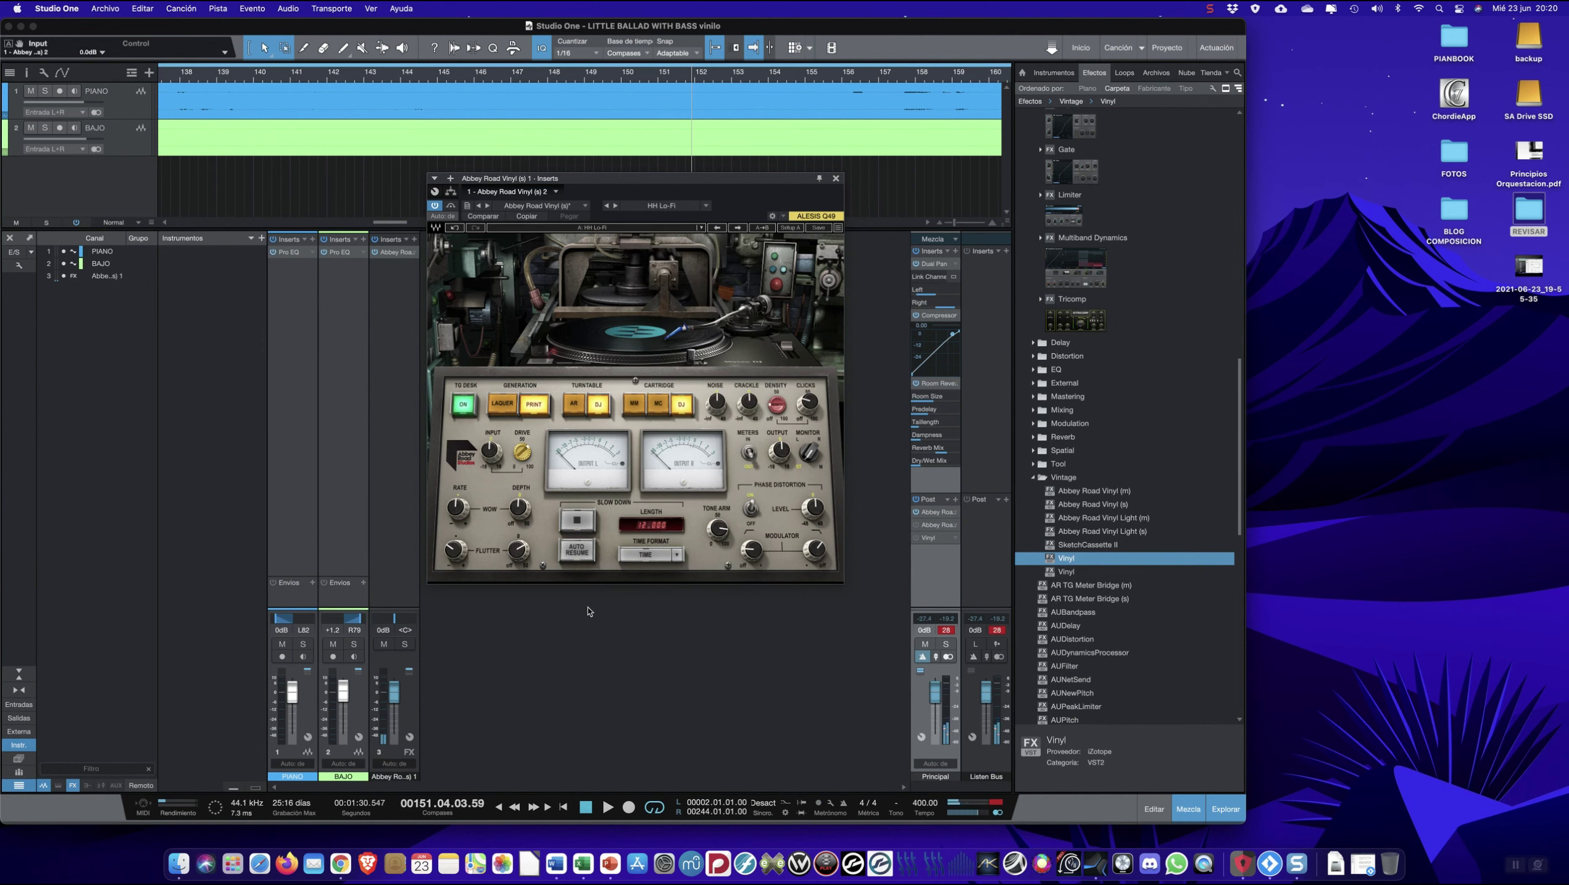
{"action": "key", "text": "space"}
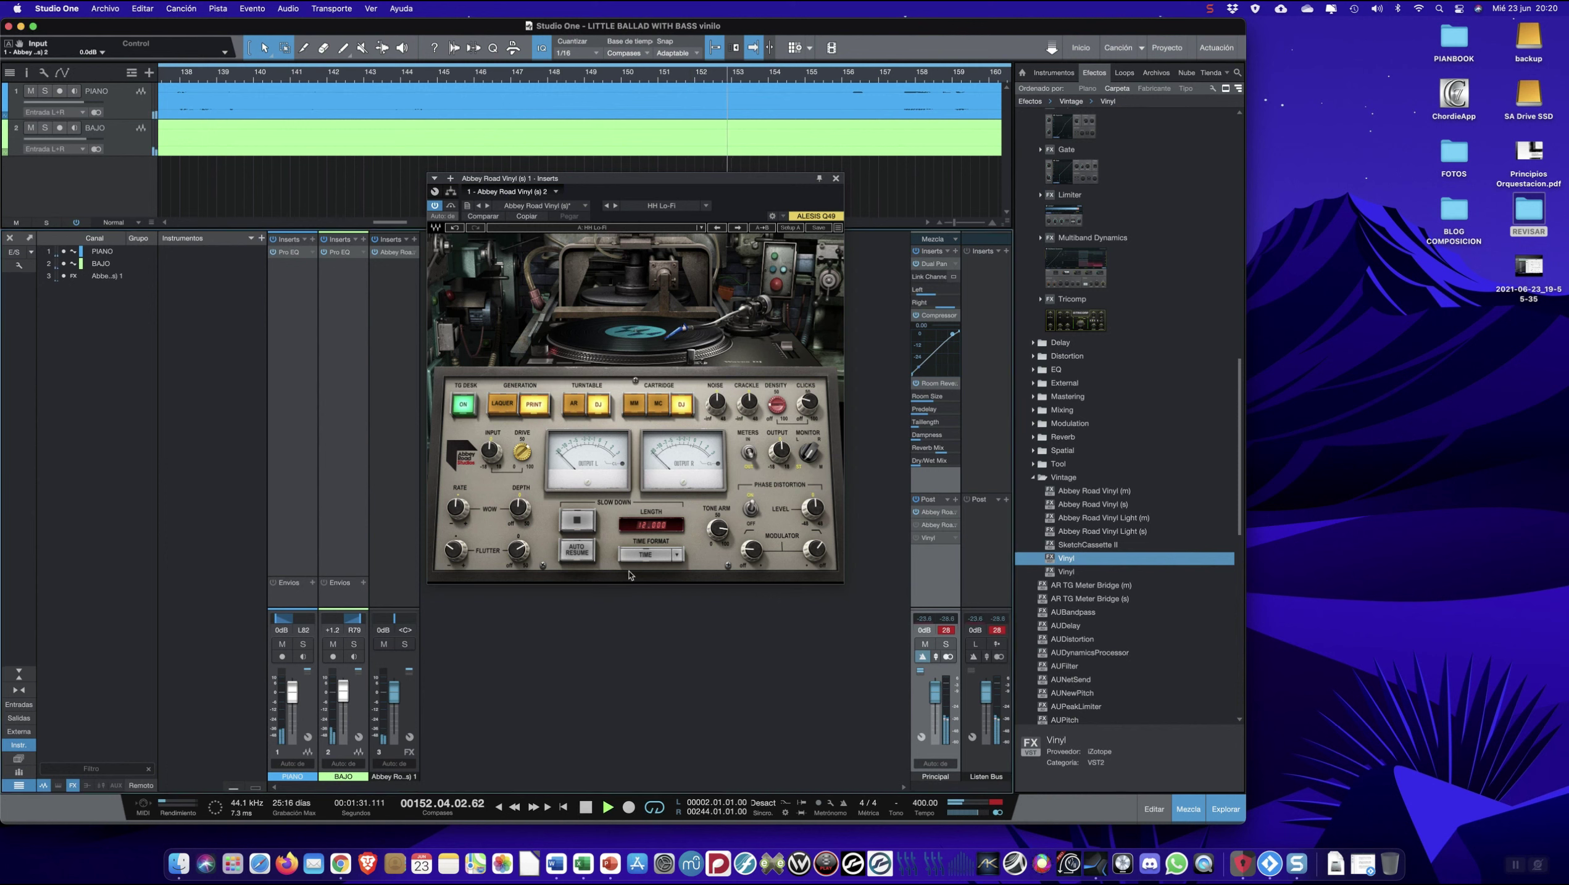
- Load the More Warmth factory preset, compare playback with Abbey Road Vinyl active and bypassed, leave it bypassed and stop playback at the starting position
{"action": "left_click", "coordinate": [617, 228]}
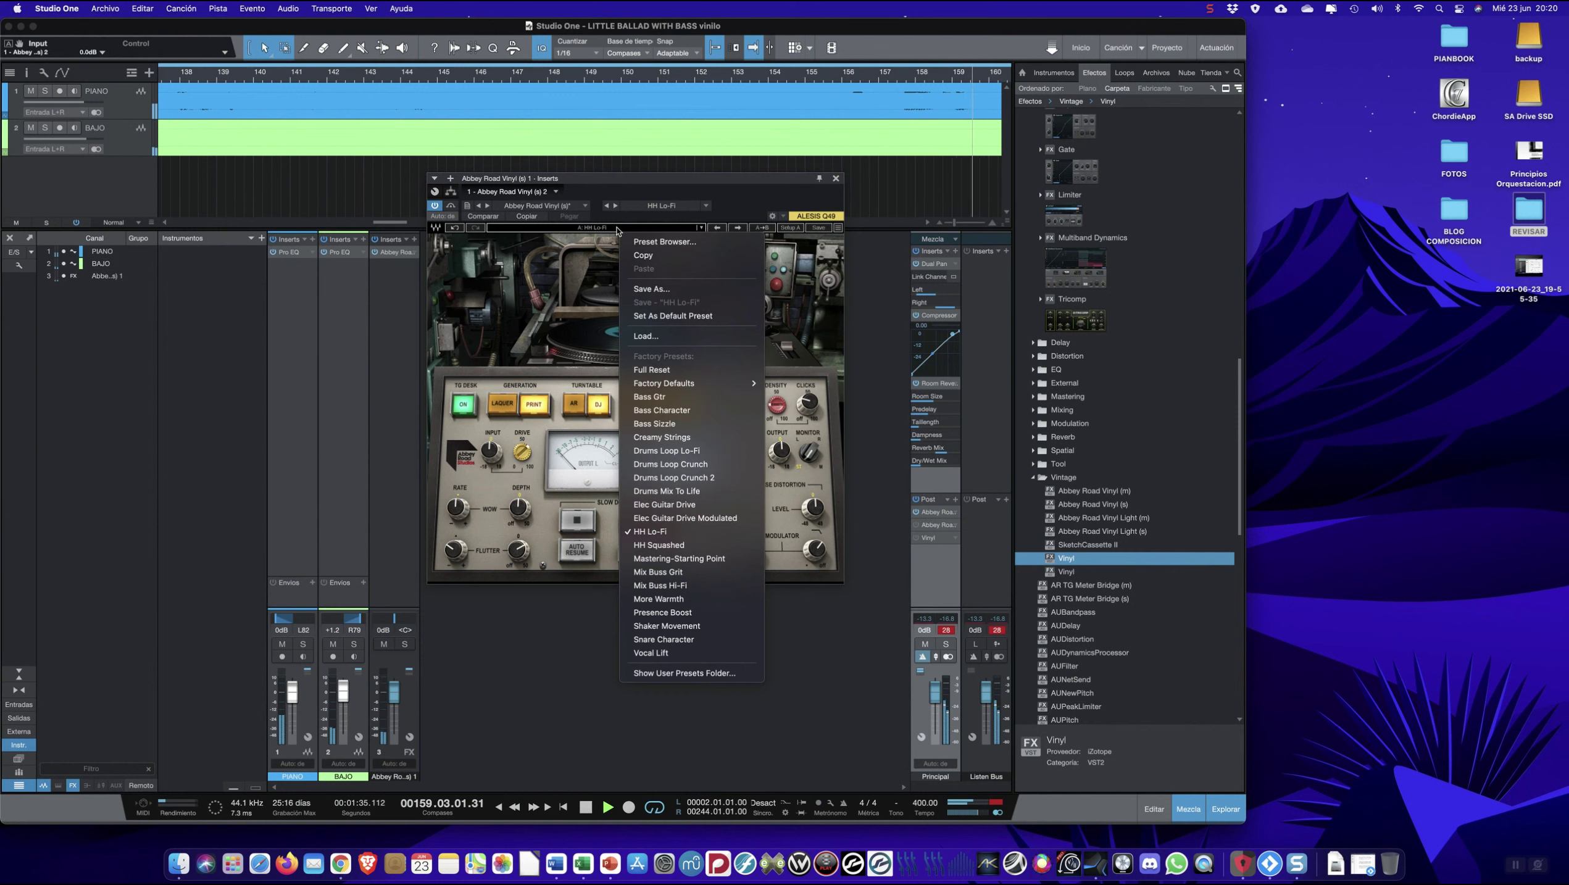
{"action": "left_click", "coordinate": [686, 601]}
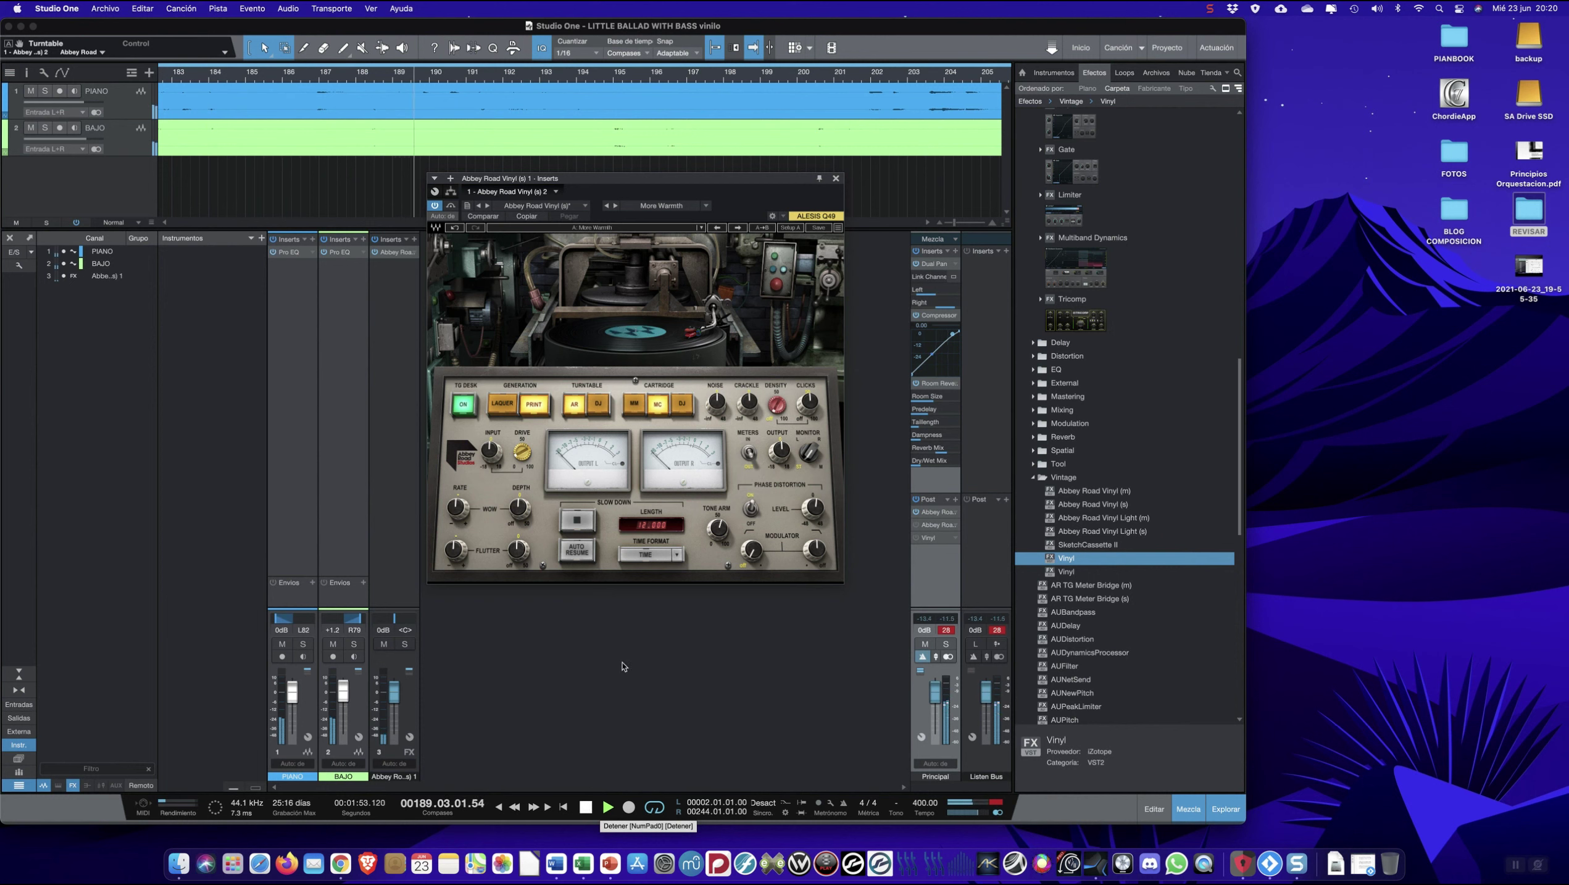
{"action": "left_click", "coordinate": [436, 206]}
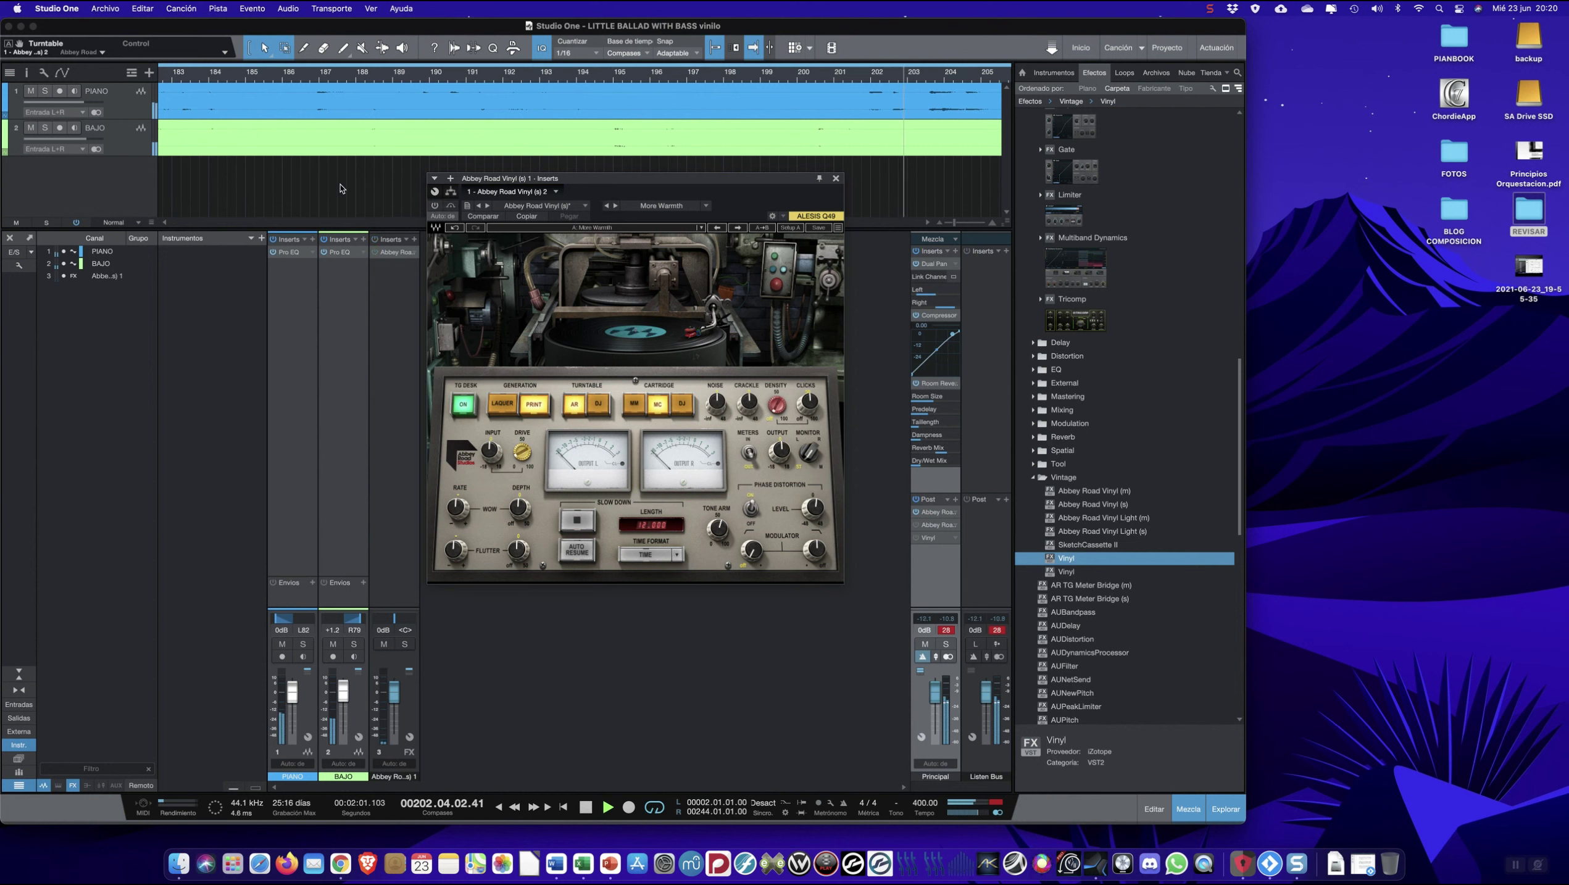
{"action": "left_click", "coordinate": [435, 206]}
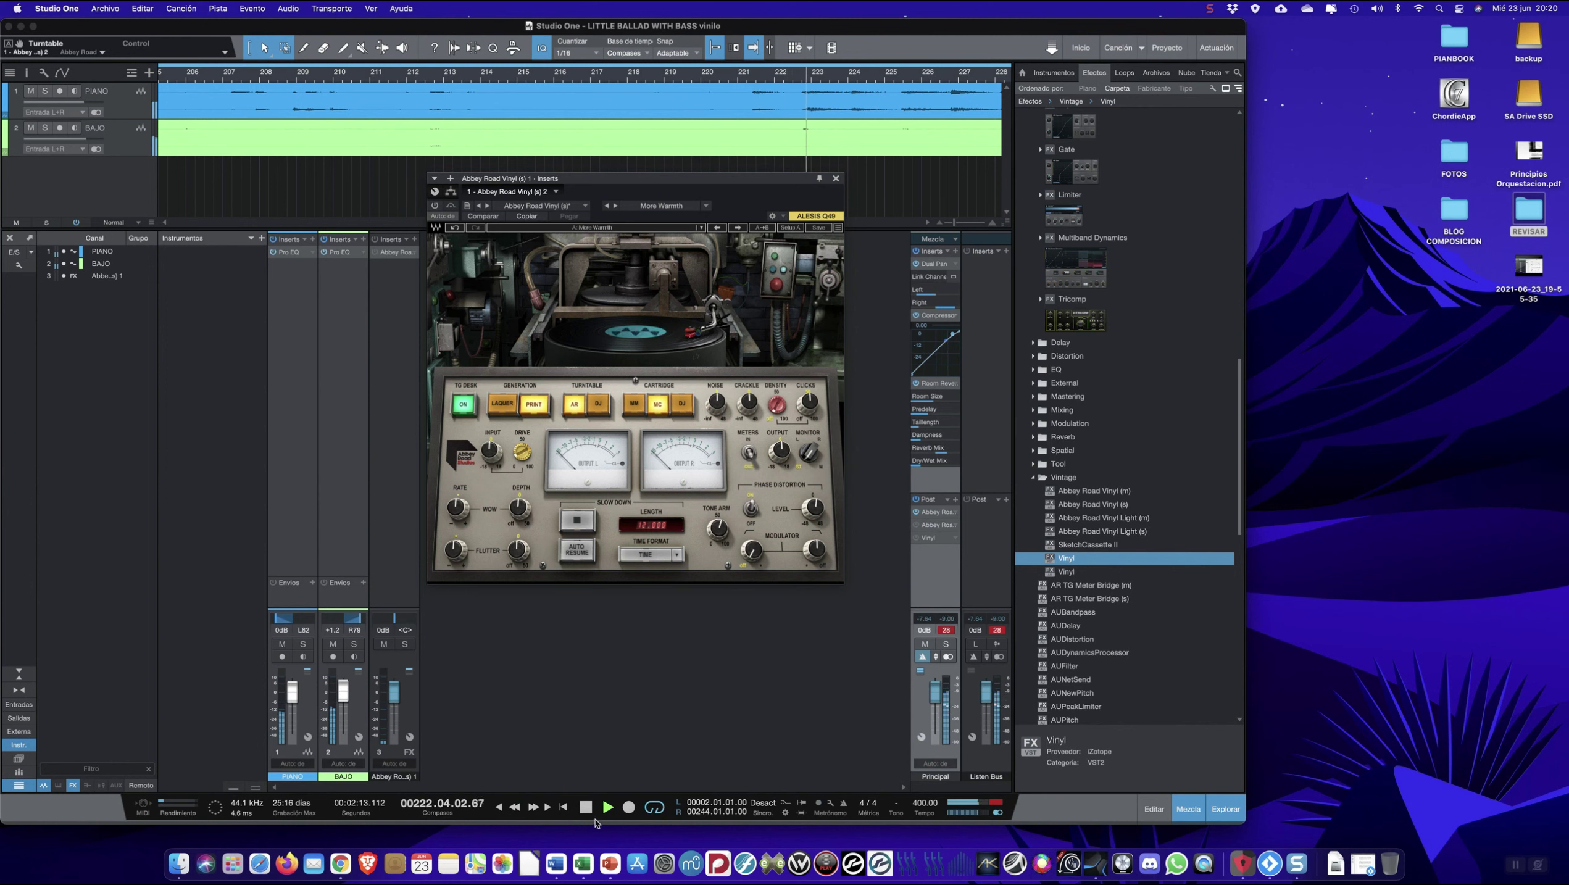
{"action": "left_click", "coordinate": [599, 757]}
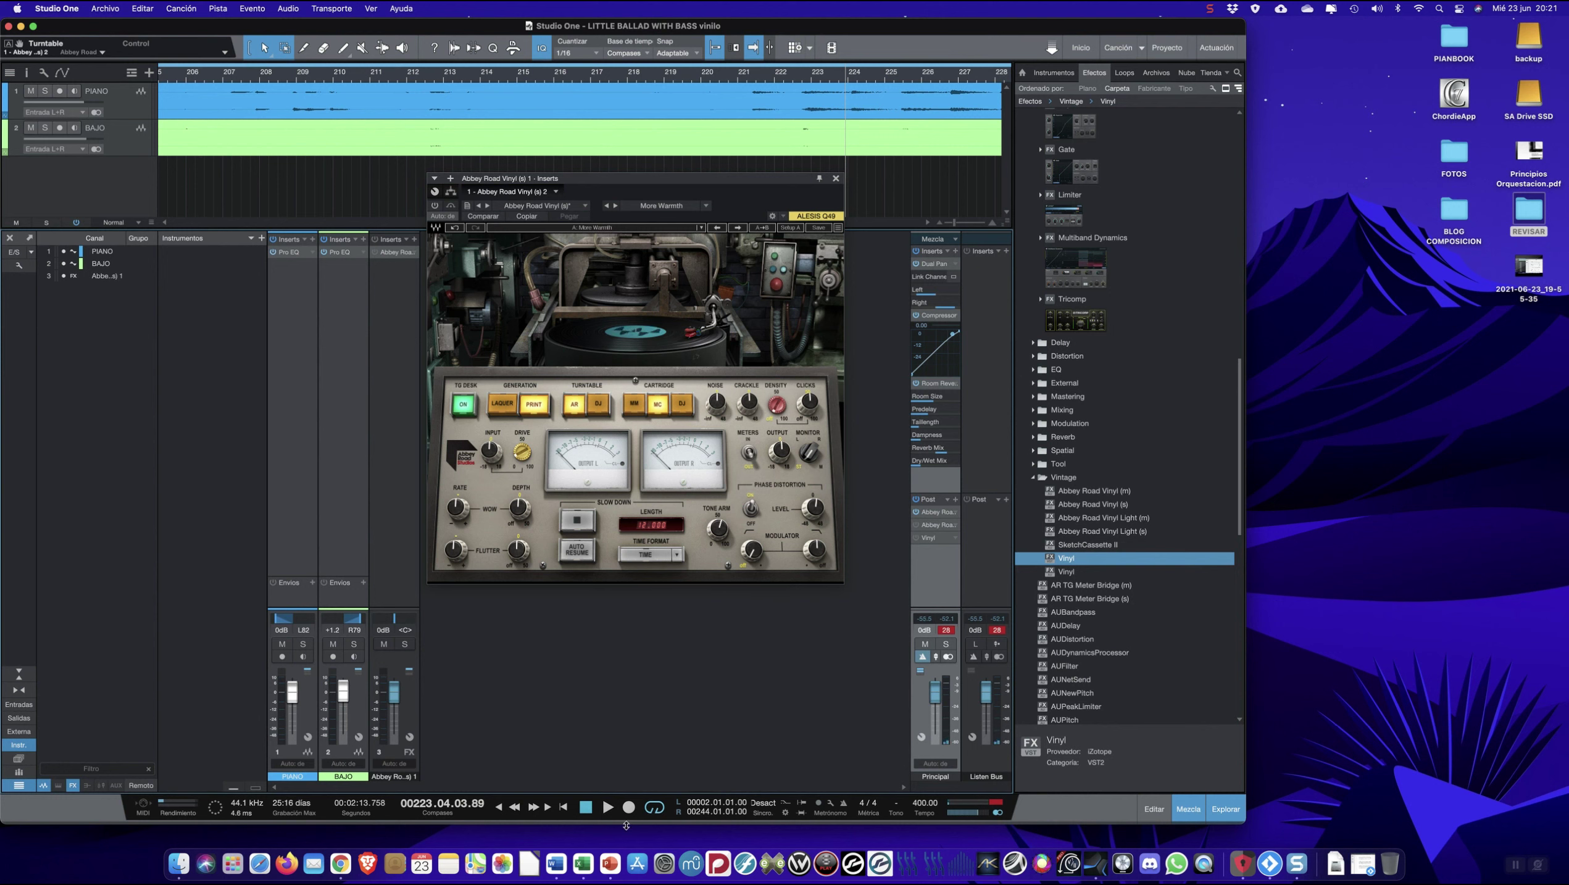
{"action": "left_click", "coordinate": [585, 806]}
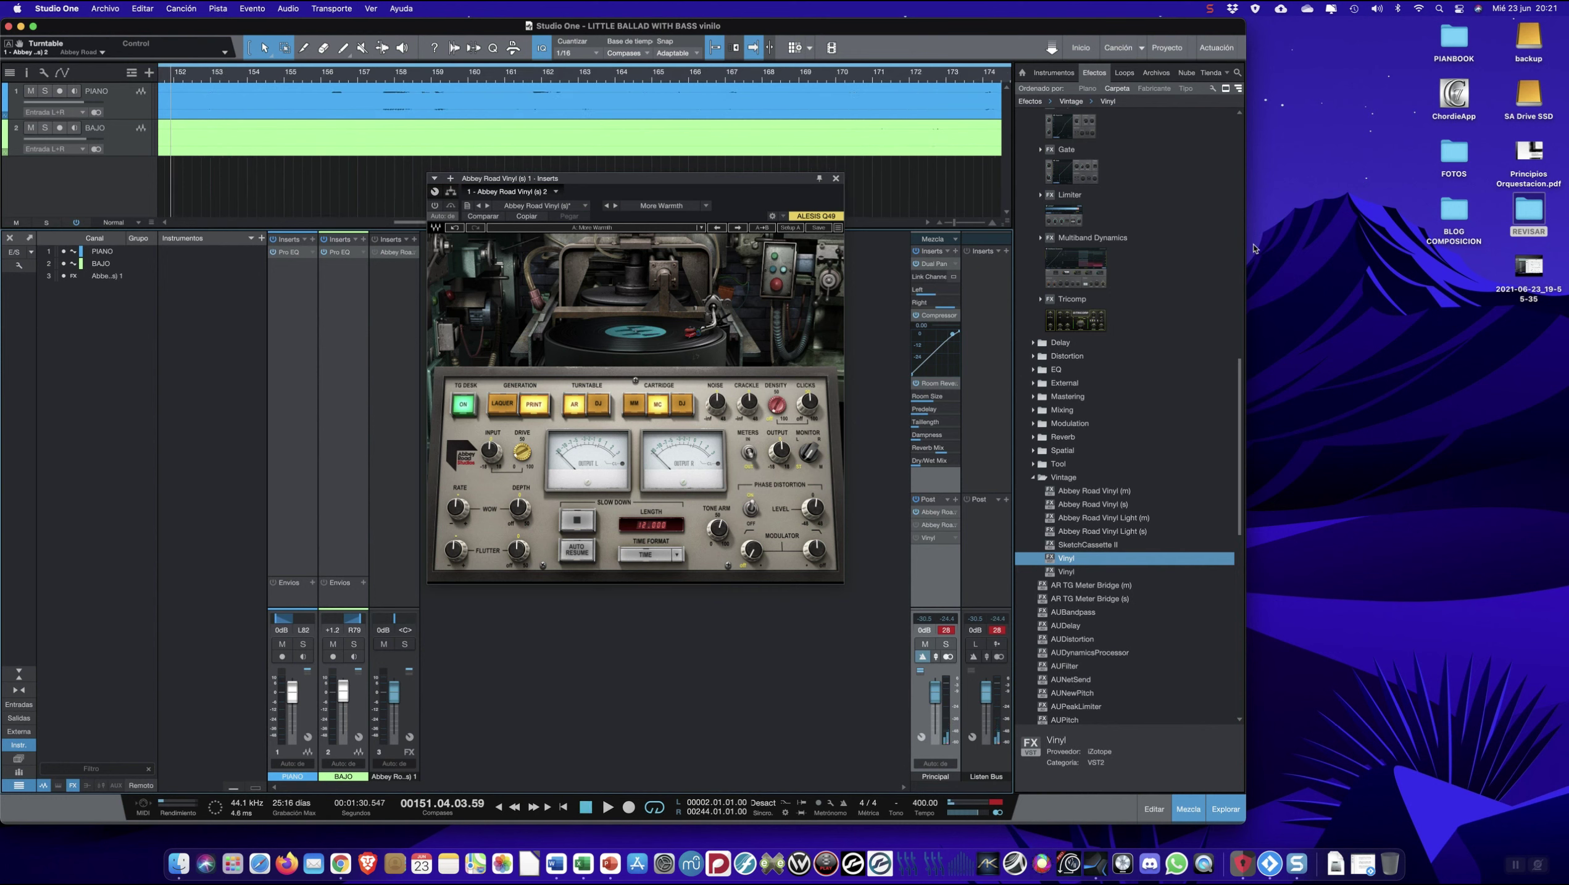
{"action": "left_click", "coordinate": [1209, 9]}
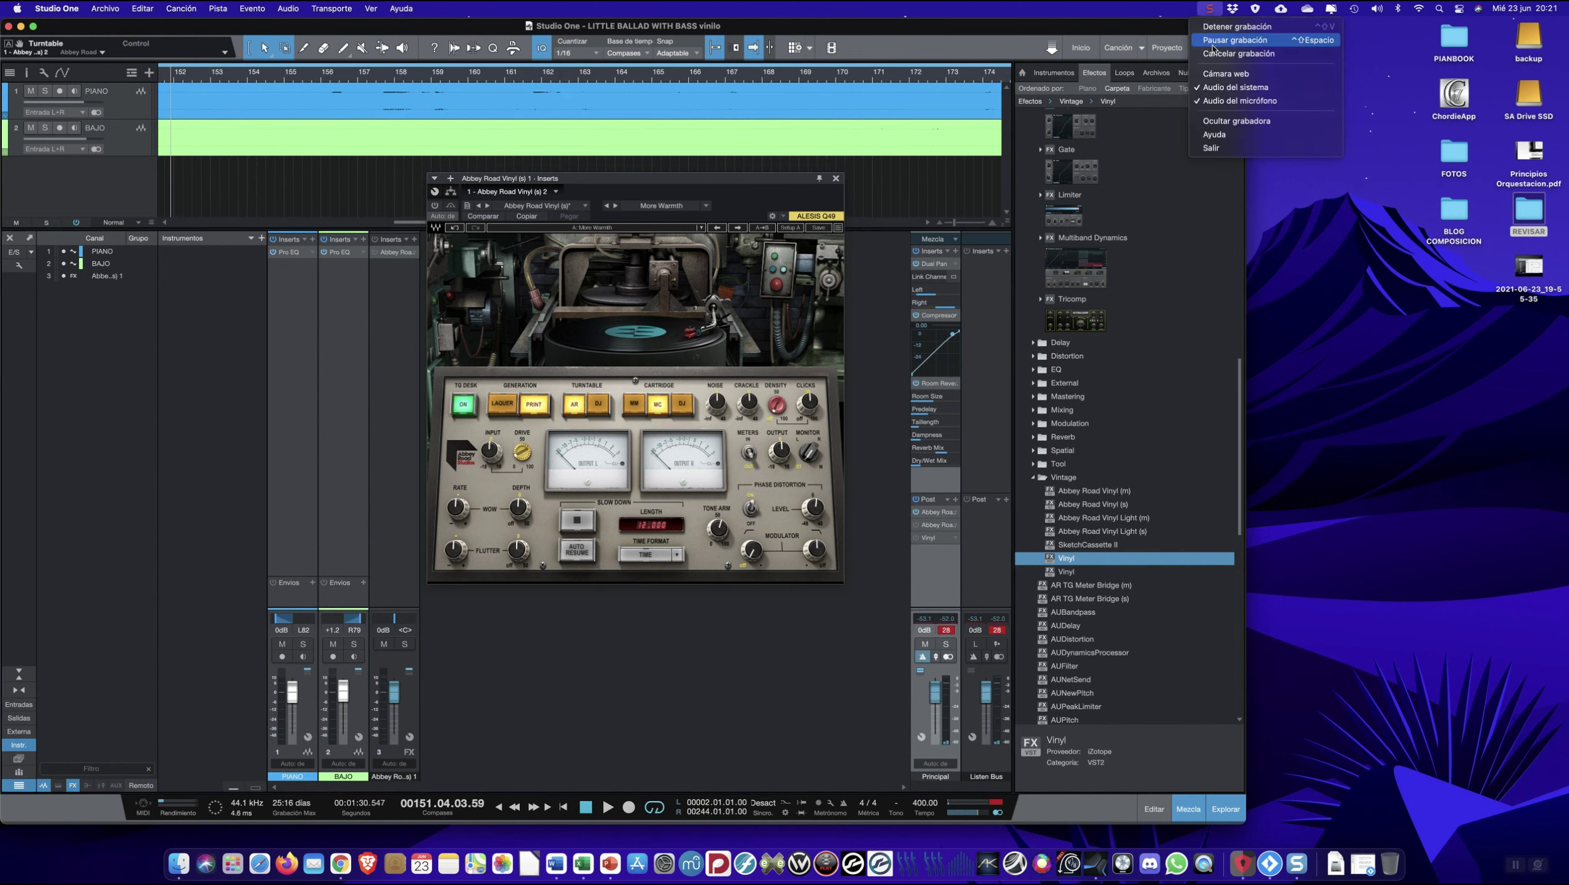